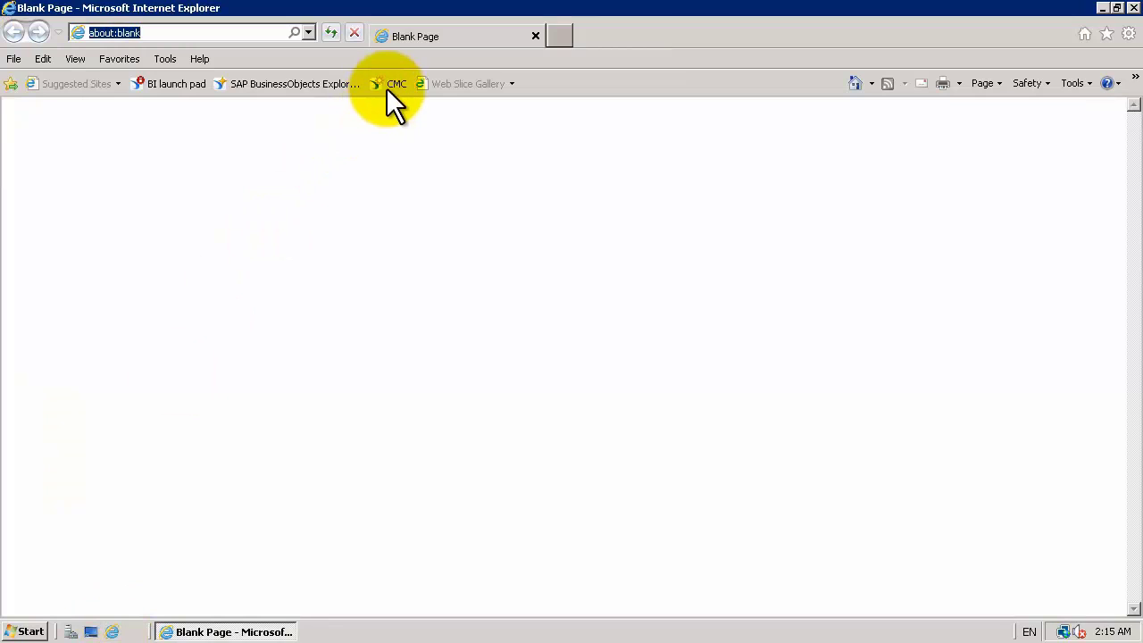
Open the Central Management Console and log on as Administrator with Enterprise authentication, entering the account password
click(386, 88)
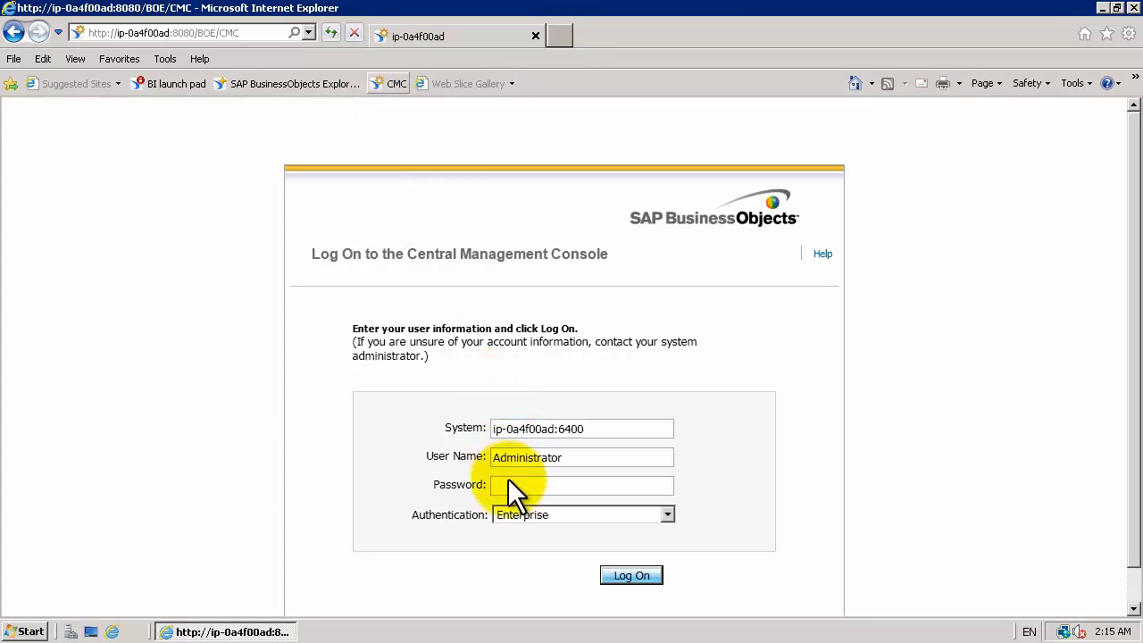
key(ctrl+v)
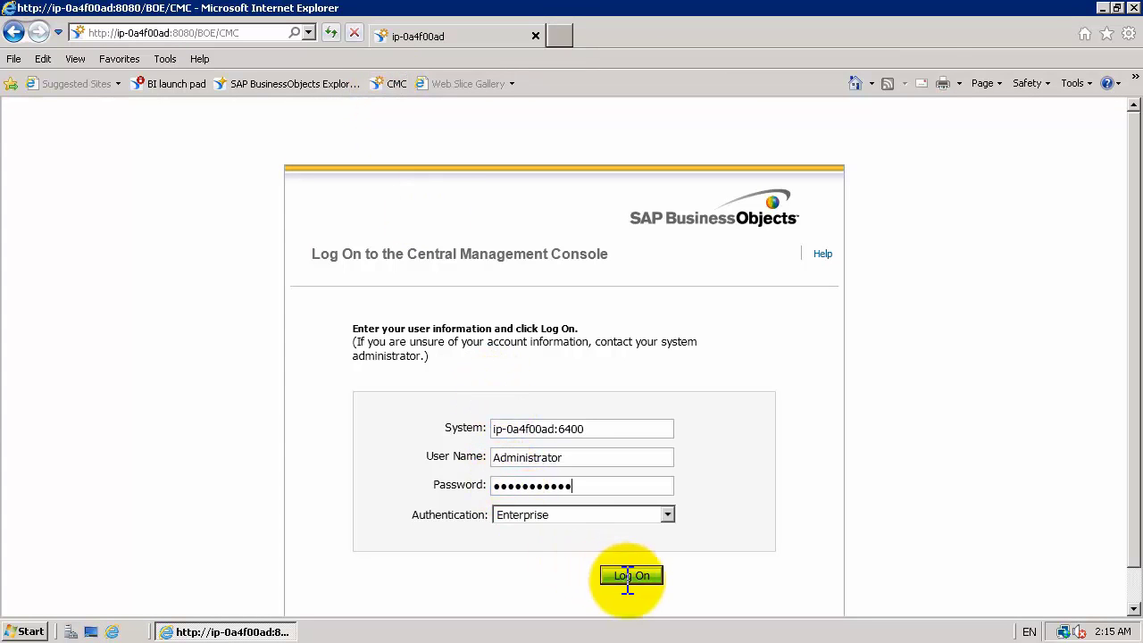
click(628, 576)
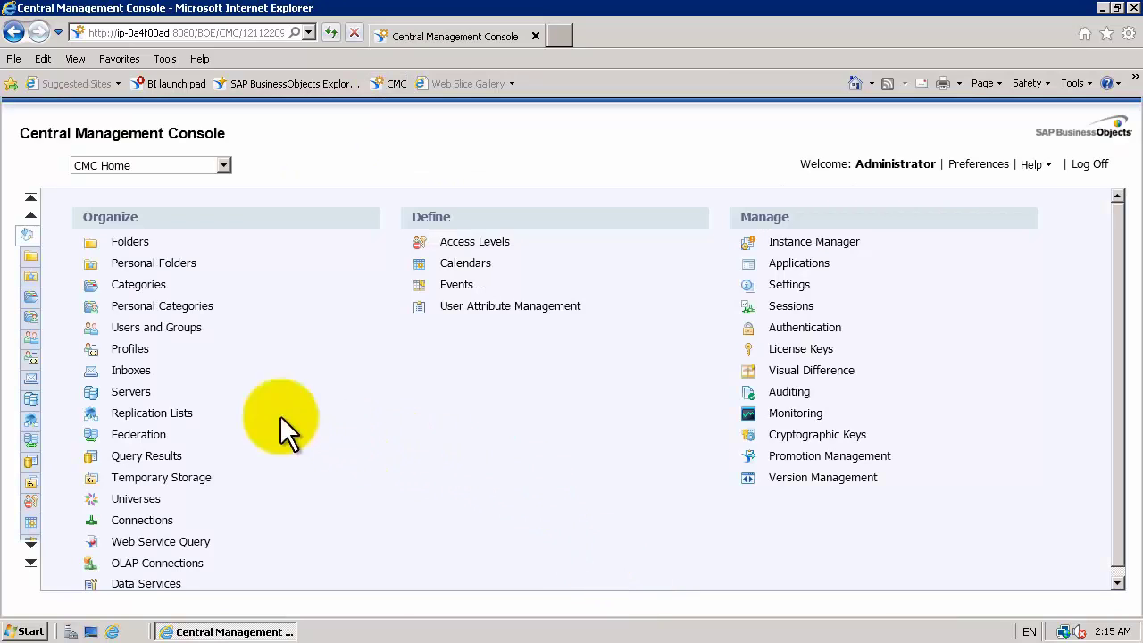
Display the servers in the Core Services category and widen the Server Name column to show full names
click(141, 389)
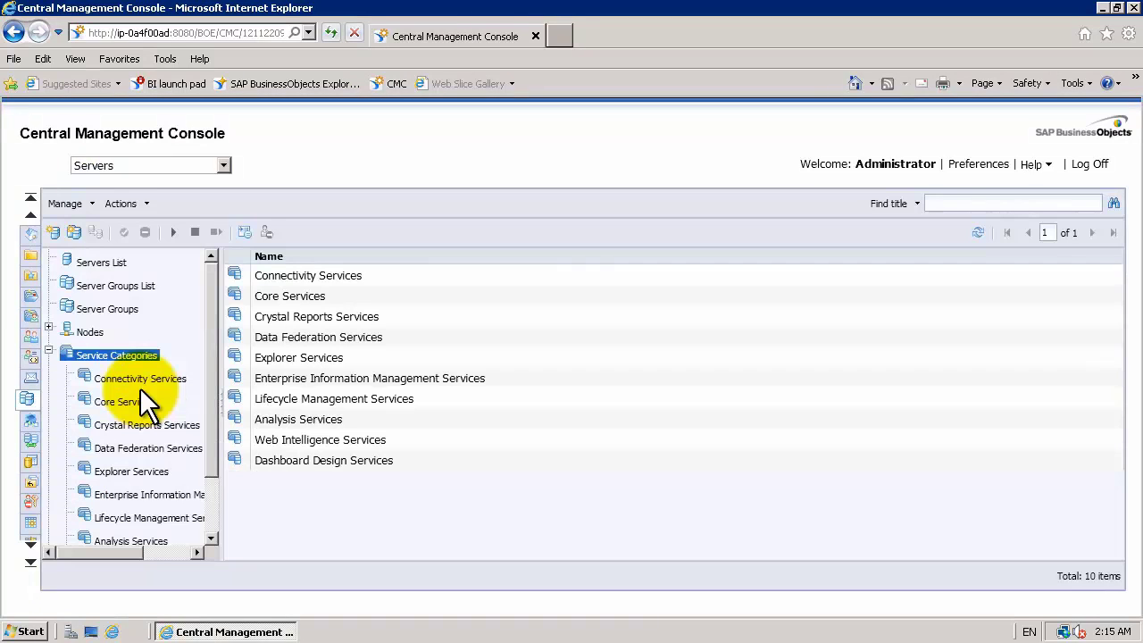
click(140, 403)
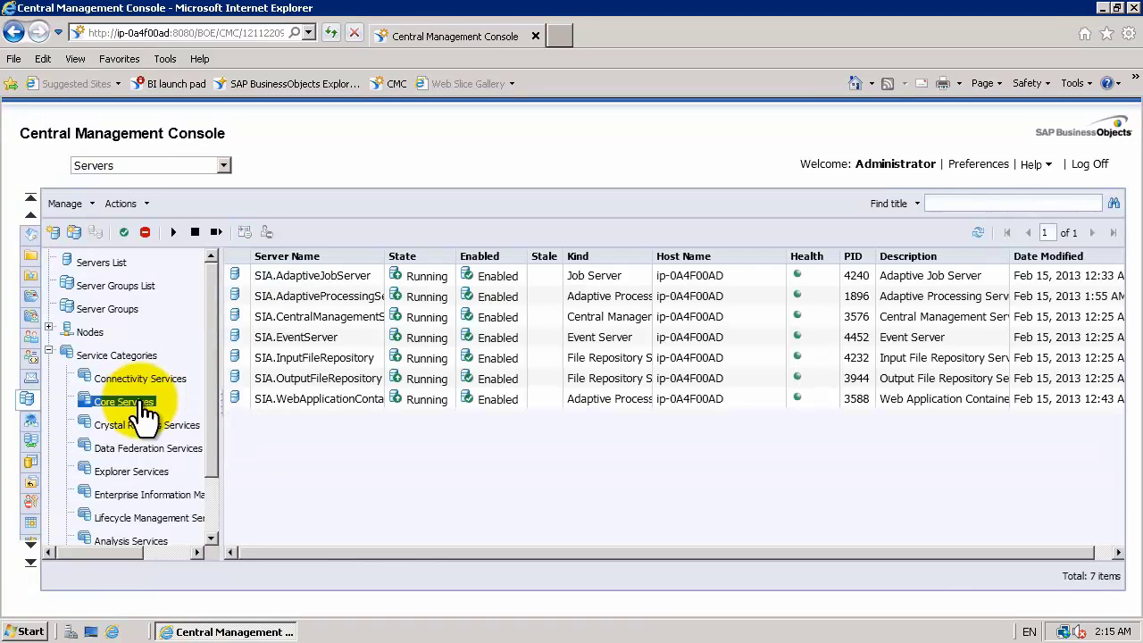
drag(397, 256, 391, 296)
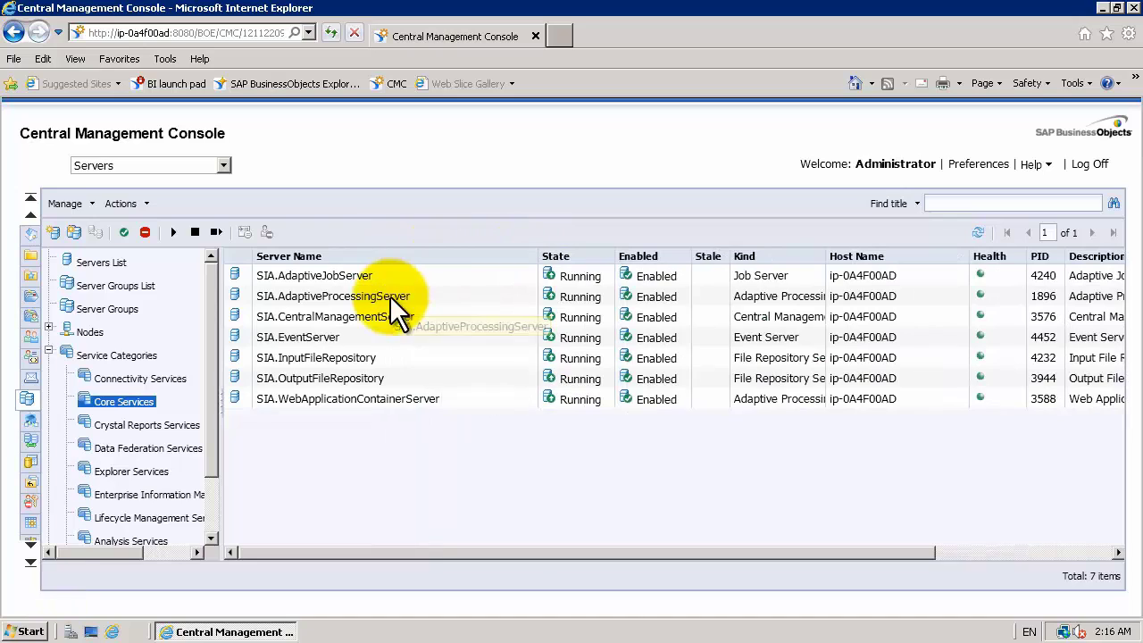
Stop the SIA.AdaptiveProcessingServer and disable it
click(396, 299)
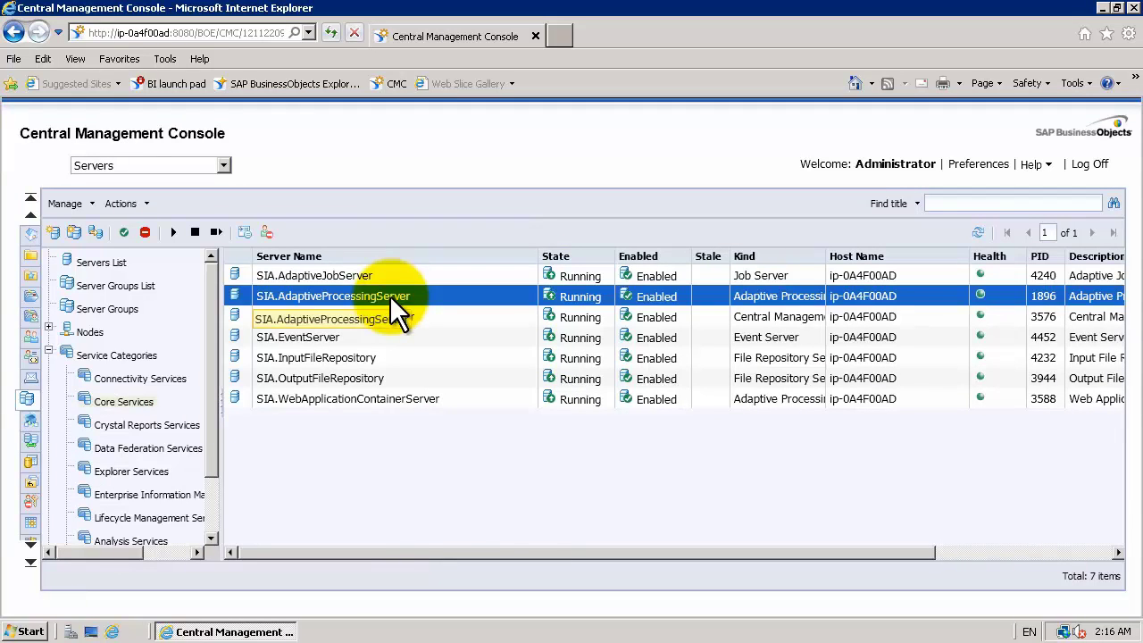
right_click(390, 296)
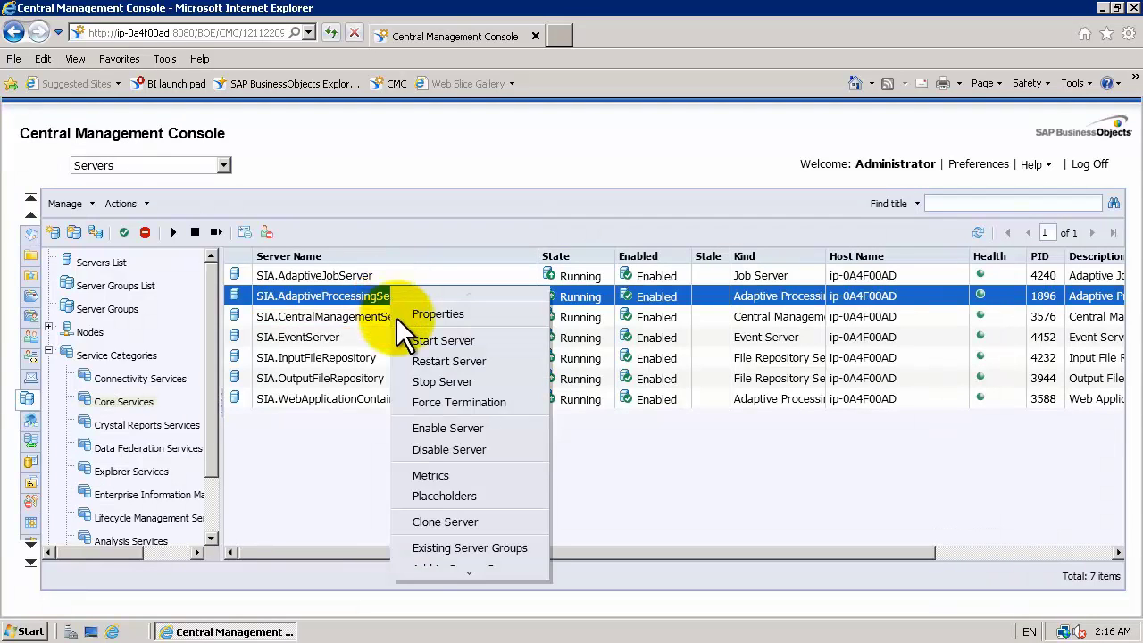
click(412, 384)
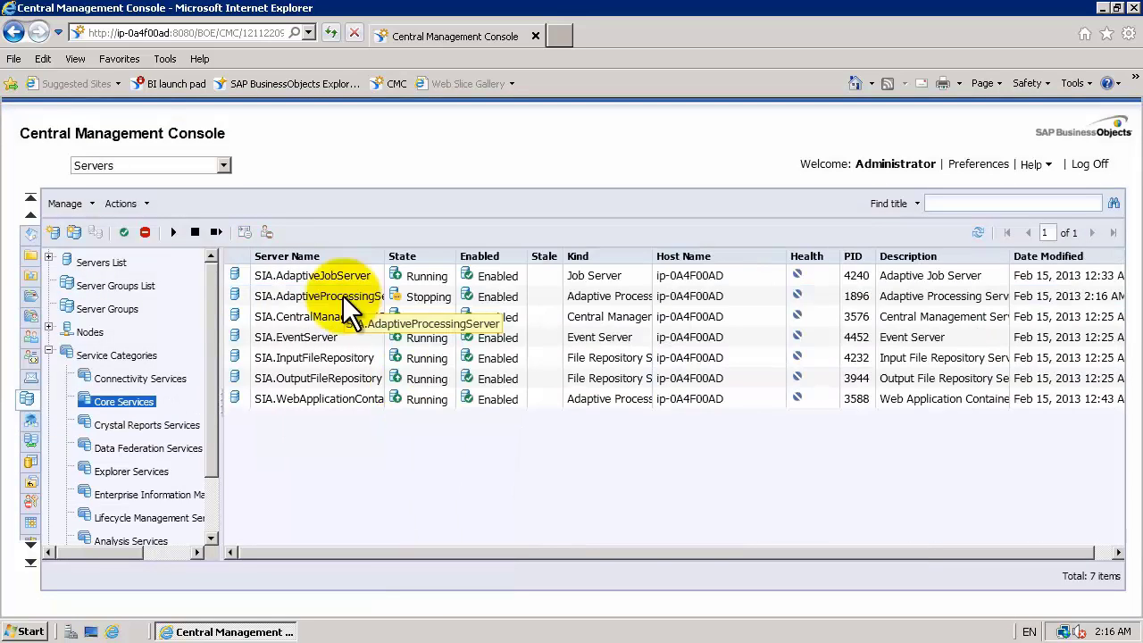
right_click(343, 295)
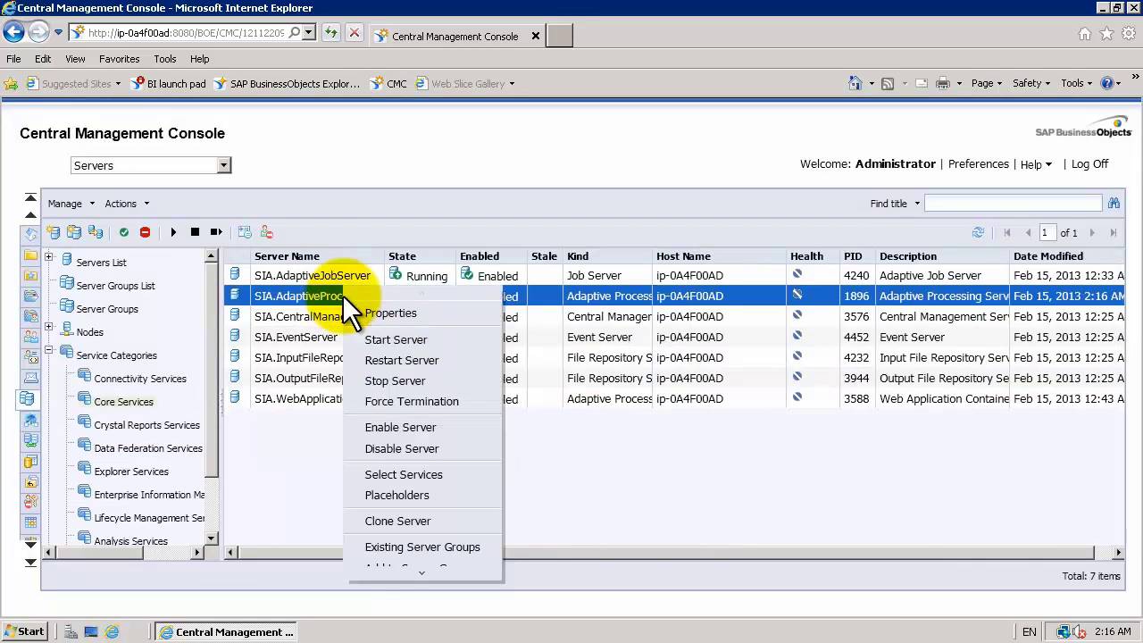
click(390, 450)
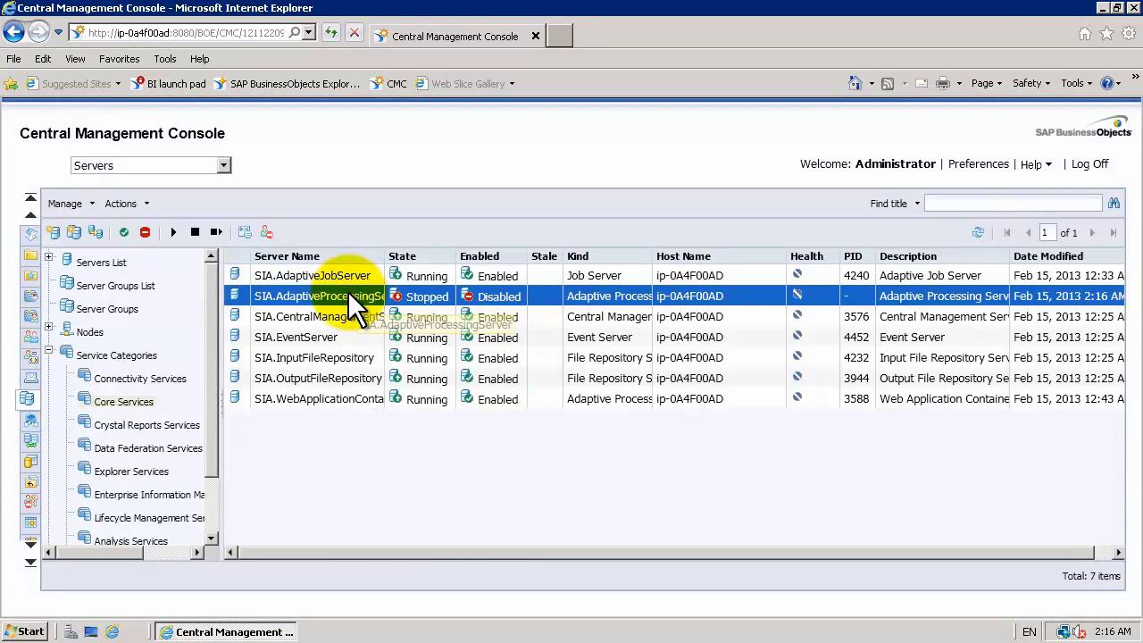
Turn off automatic start with the Server Intelligence Agent in the SIA.AdaptiveProcessingServer properties and save the change
right_click(347, 290)
click(366, 309)
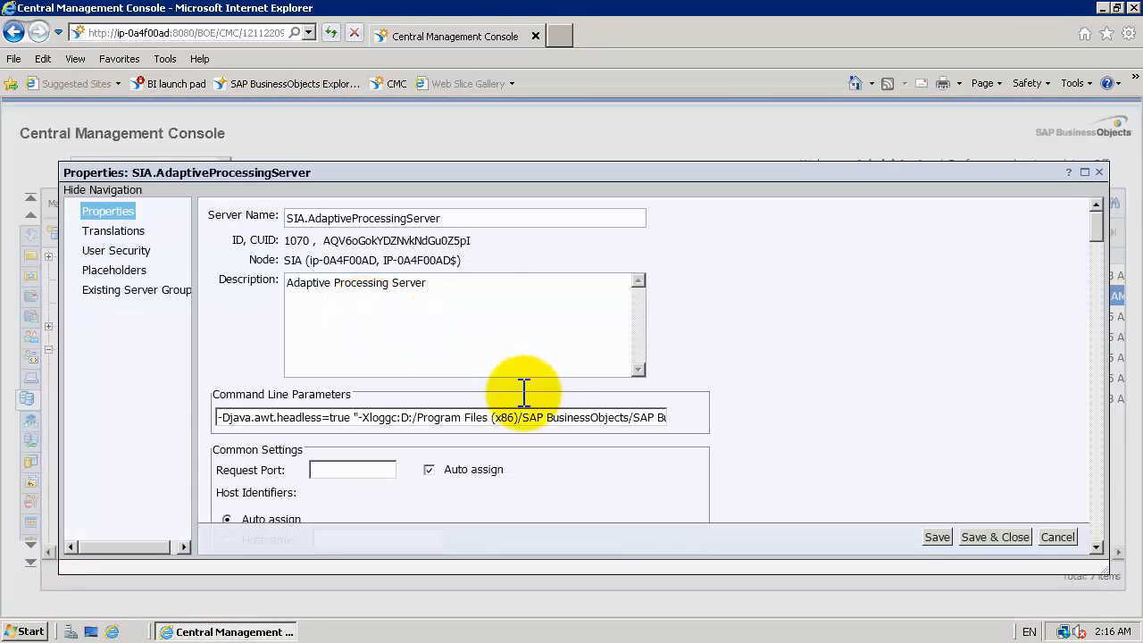
scroll(1094, 543, down, 3)
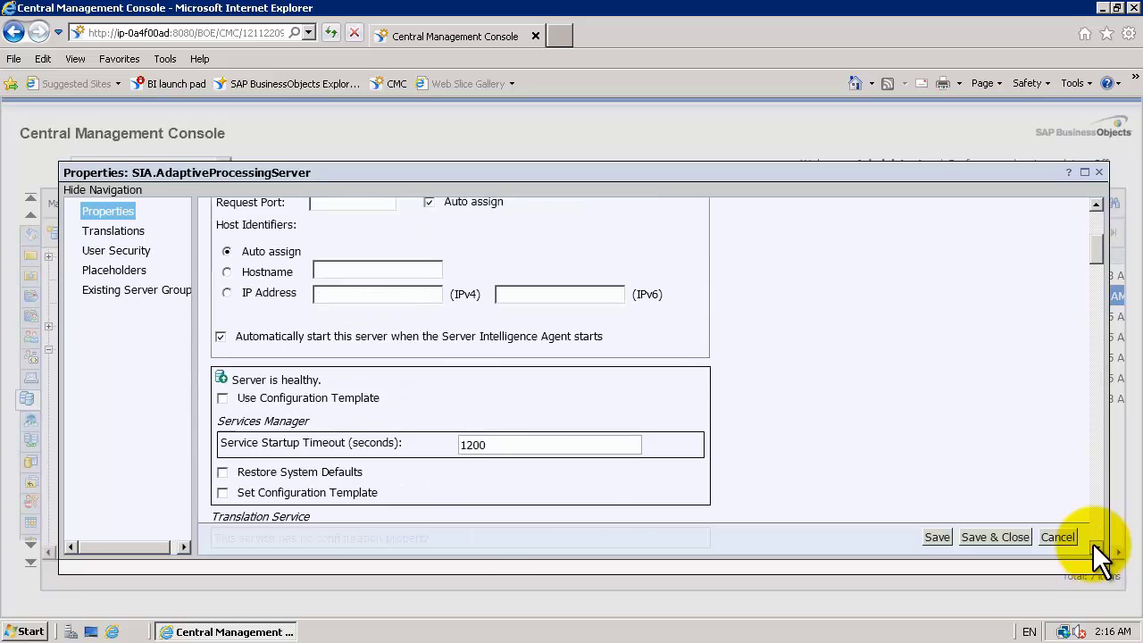
click(221, 336)
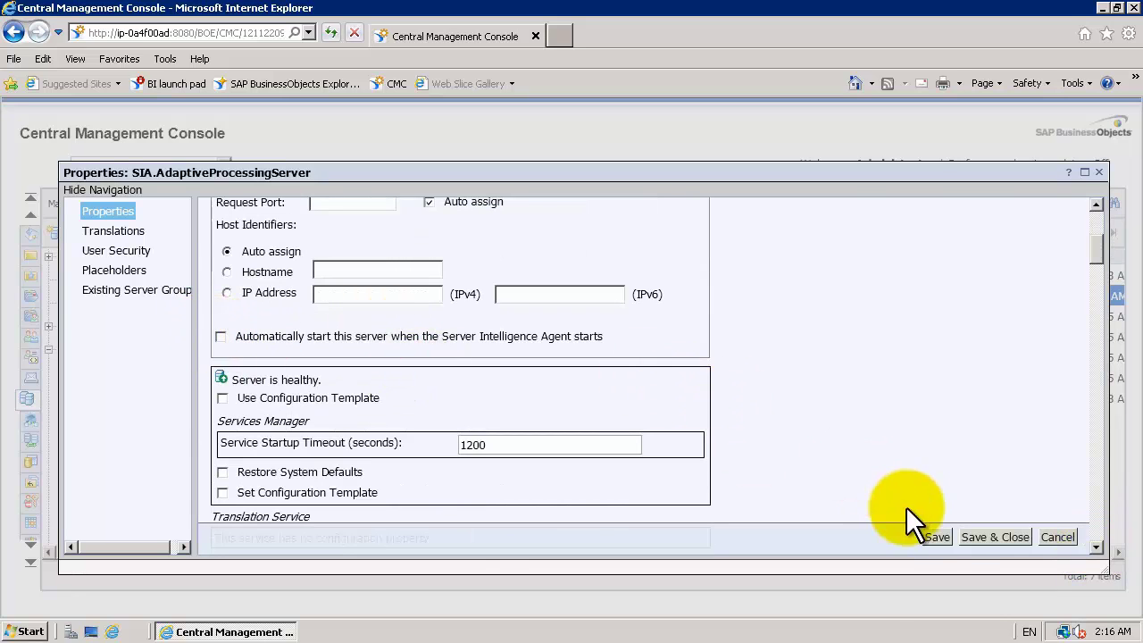
click(970, 534)
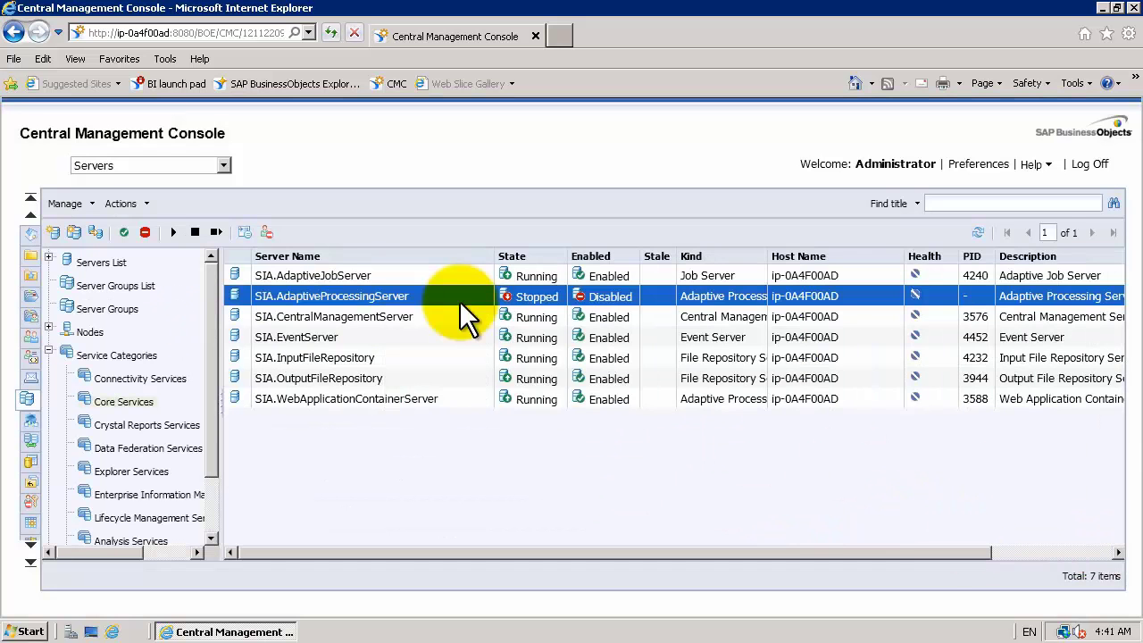
Clone SIA.AdaptiveProcessingServer to the SIA node under the name SIA.AdaptiveProcessingServer1(DSLBridge)
right_click(439, 310)
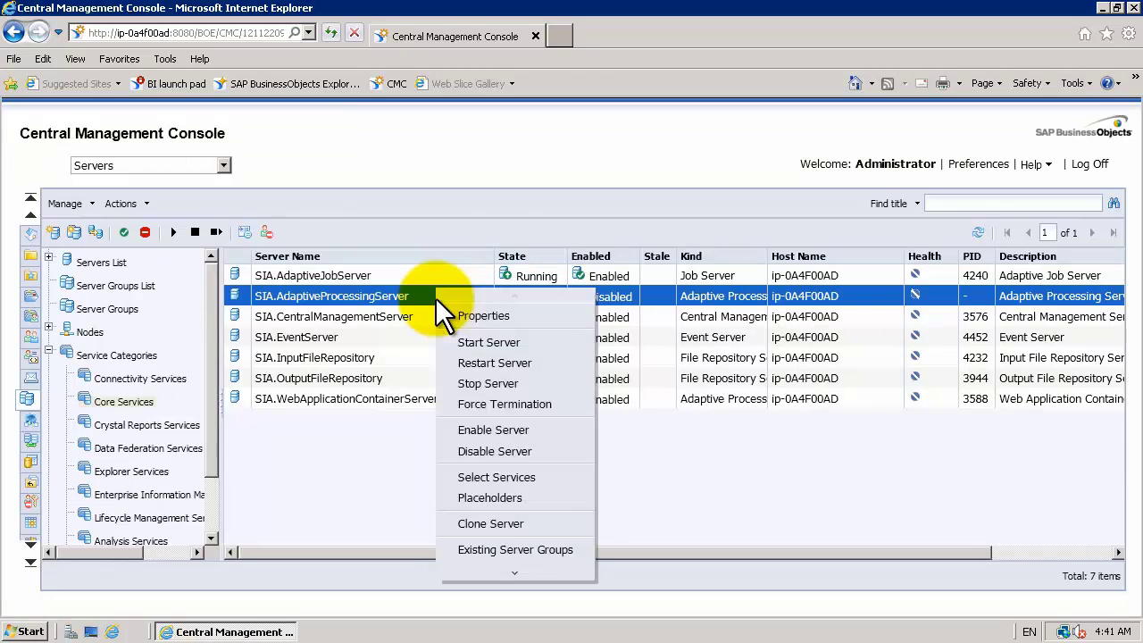
click(474, 534)
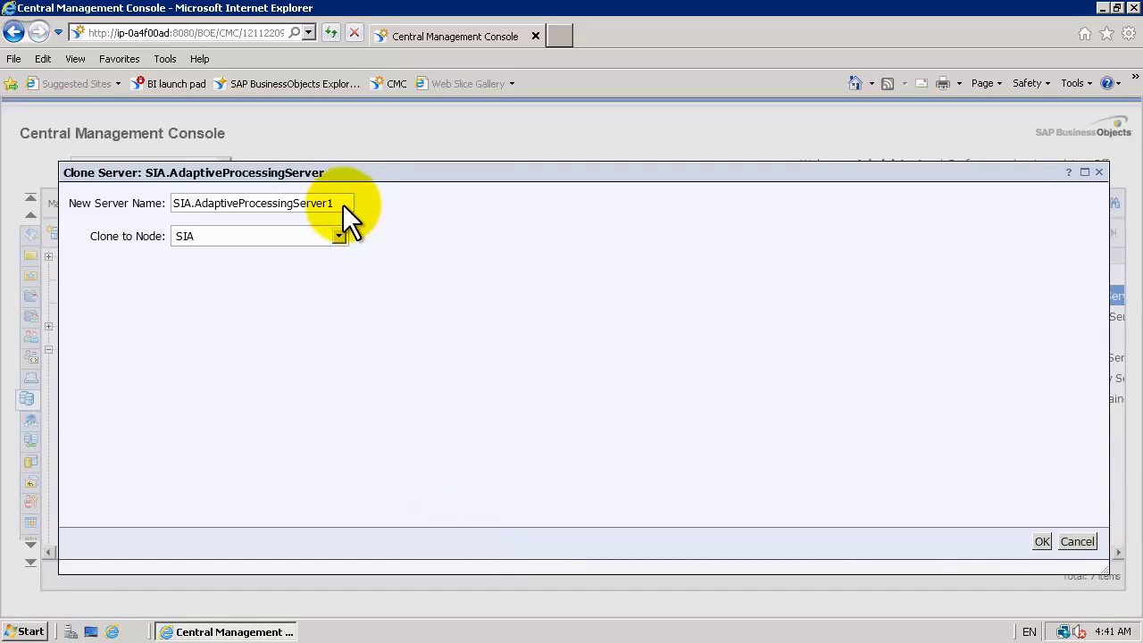
key(Caps_Lock)
text((DSL)
key(Caps_Lock)
text(Bridge))
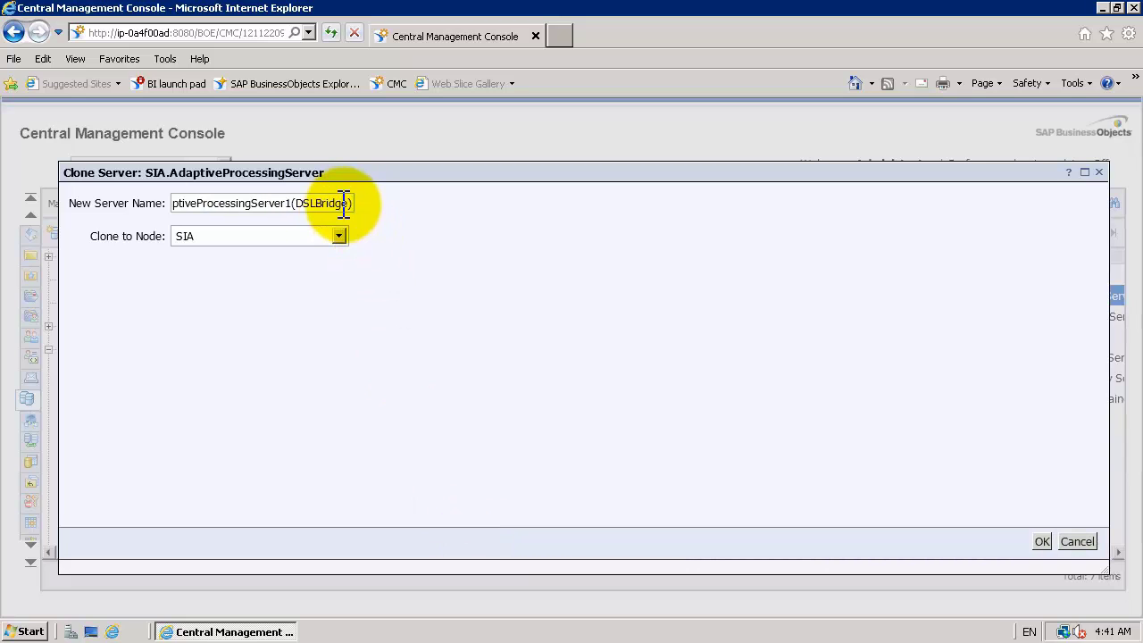
click(1043, 541)
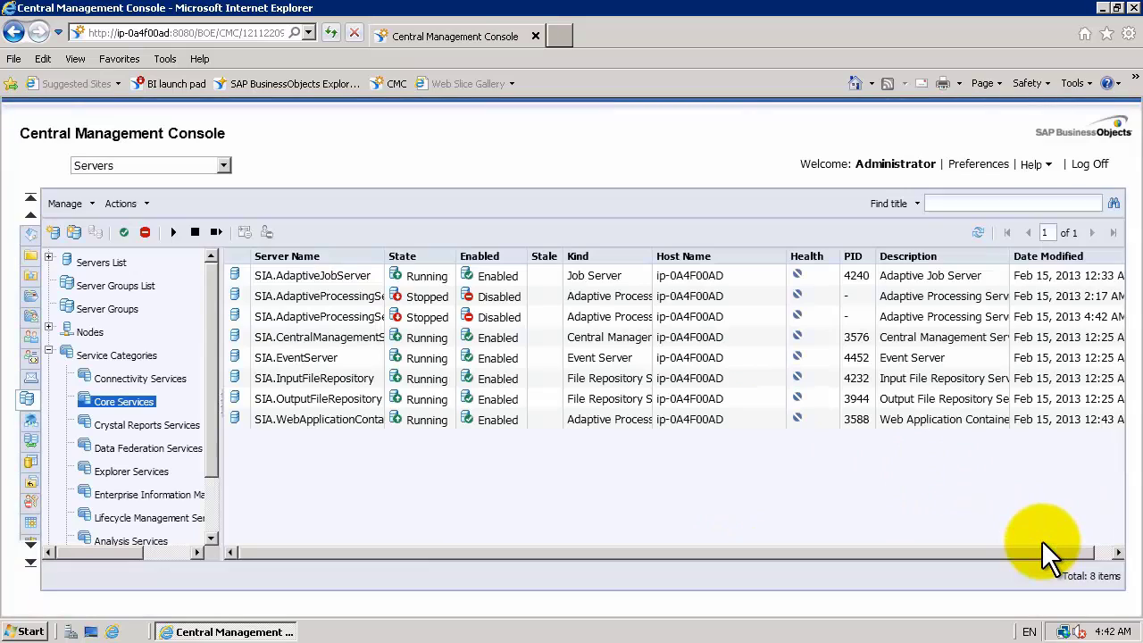
Remove all services from SIA.AdaptiveProcessingServer1(DSLBridge) and add the DSL Bridge Service to it
drag(385, 257, 506, 259)
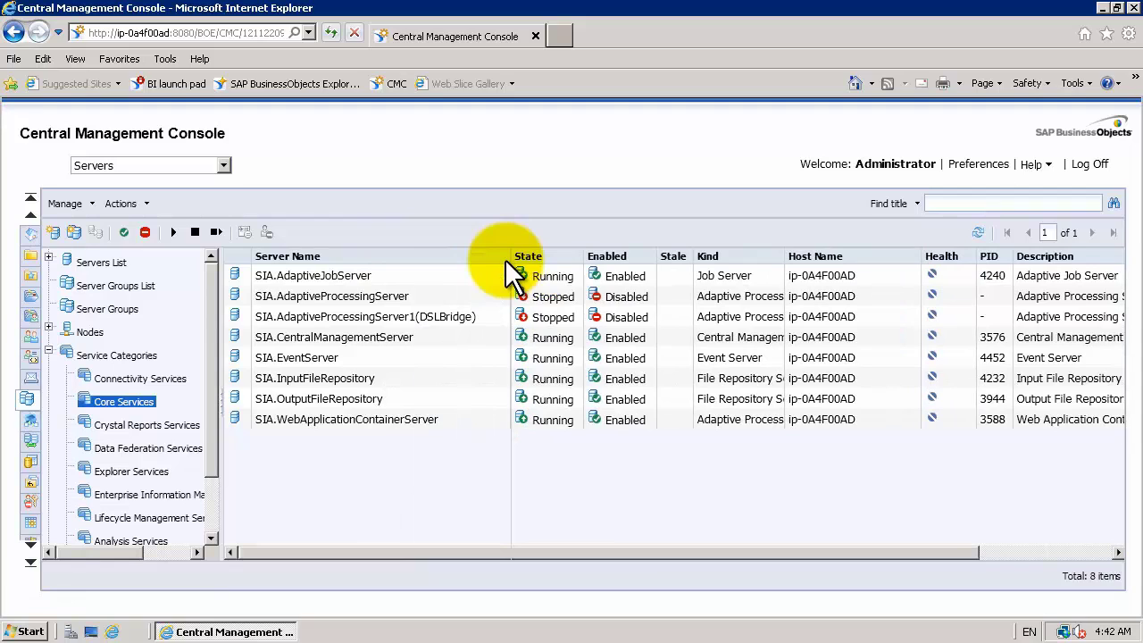
click(483, 315)
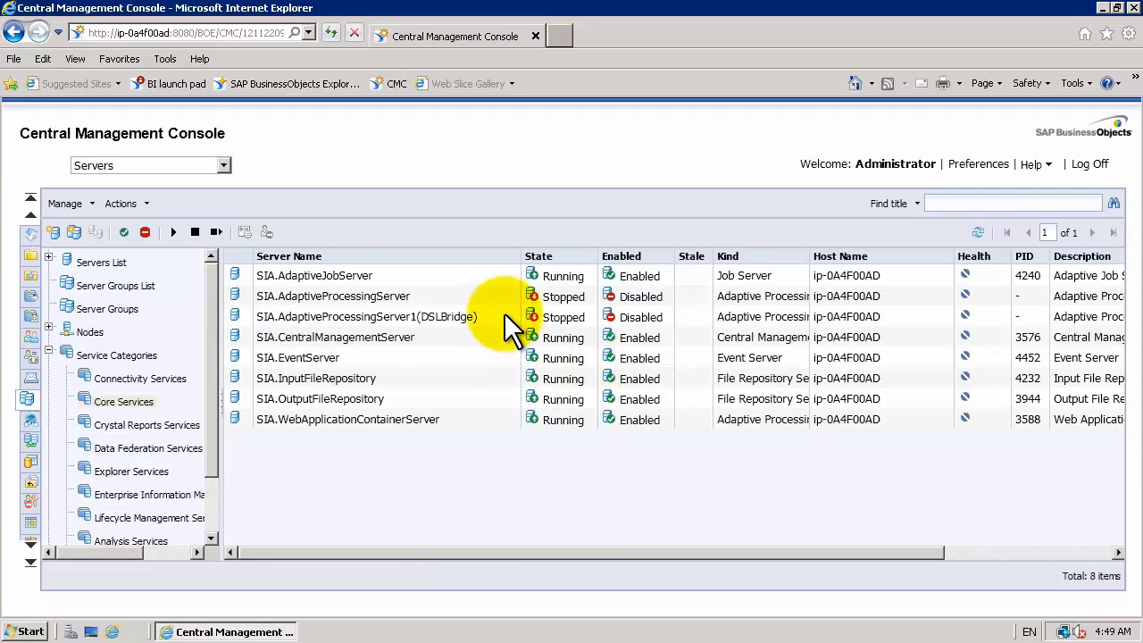
right_click(505, 312)
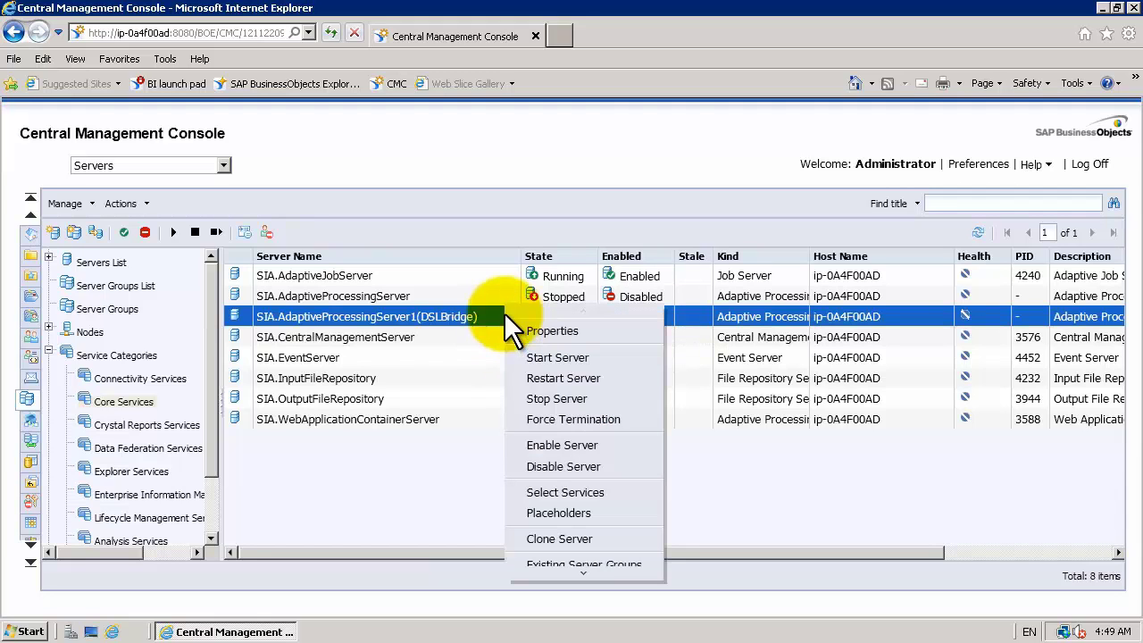
click(551, 493)
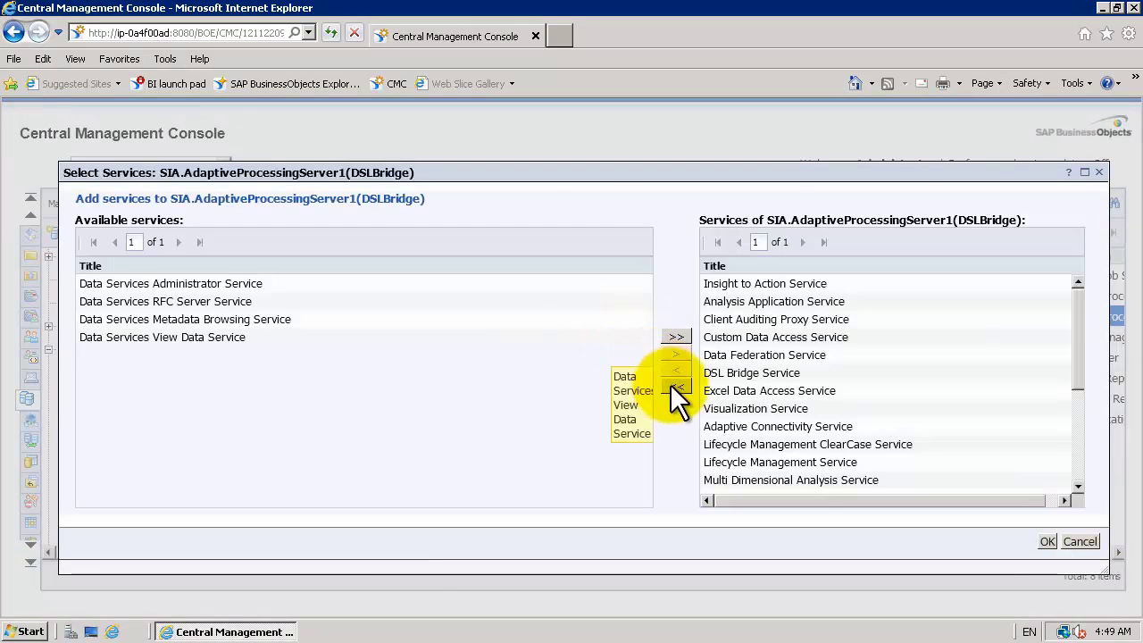
click(671, 386)
click(365, 440)
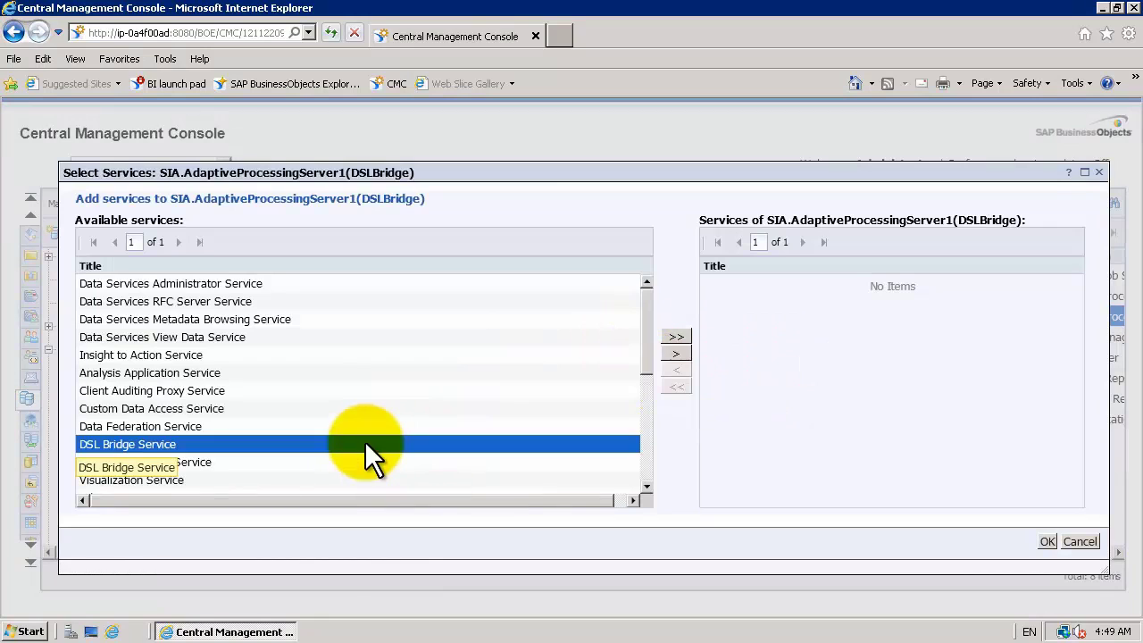
click(682, 354)
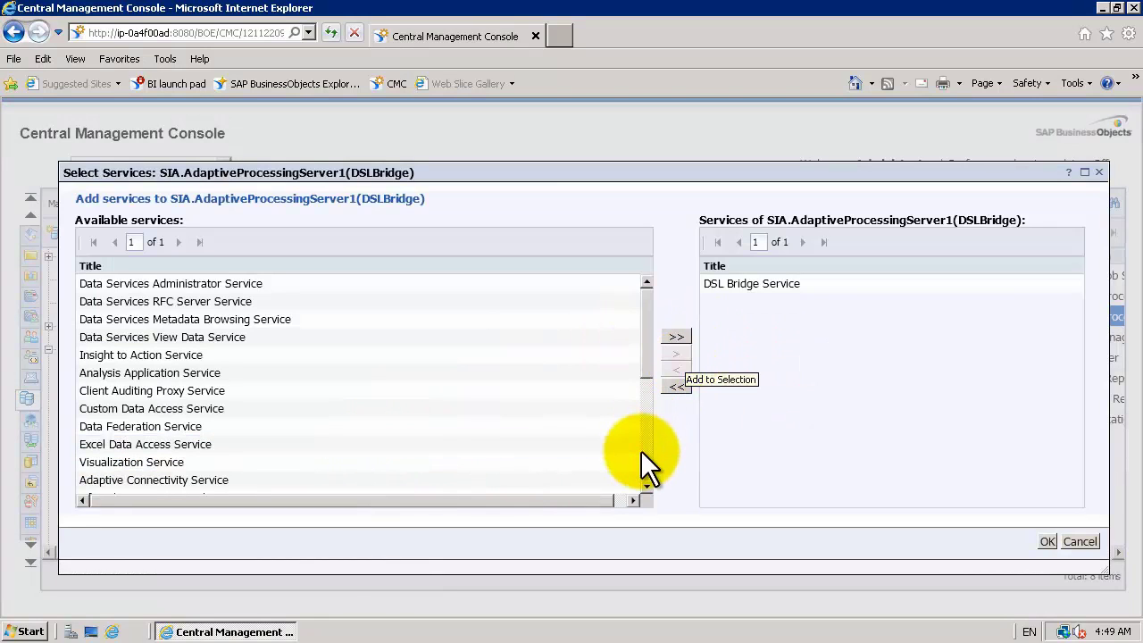
Add the Security Token Service to the cloned server's services and apply the service selection
scroll(645, 468, down, 5)
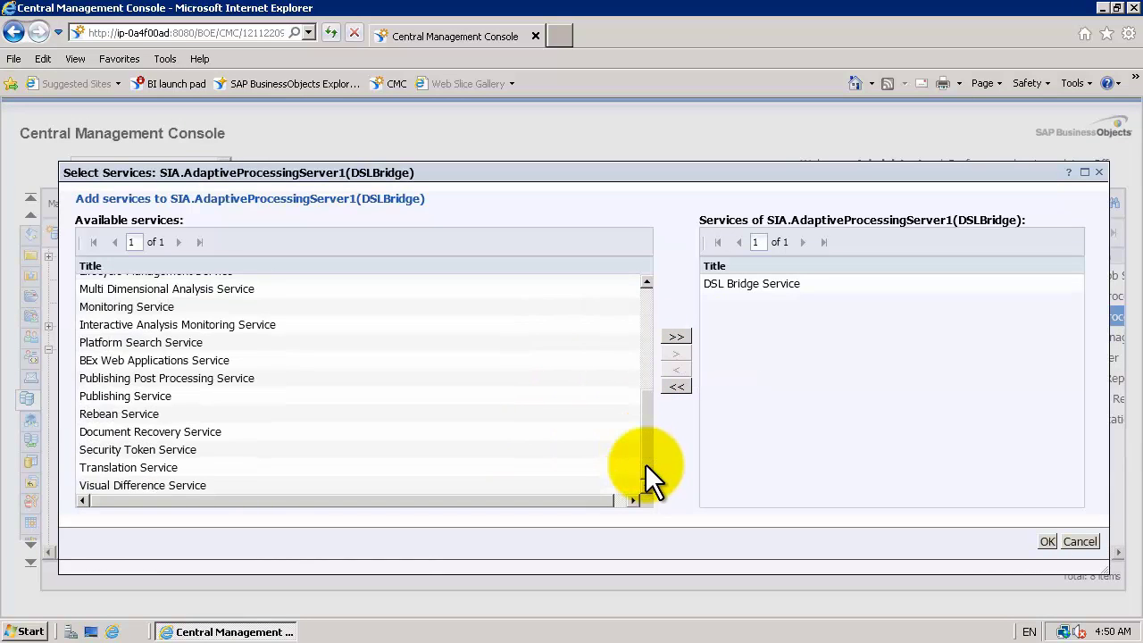
click(553, 450)
click(676, 354)
click(1047, 541)
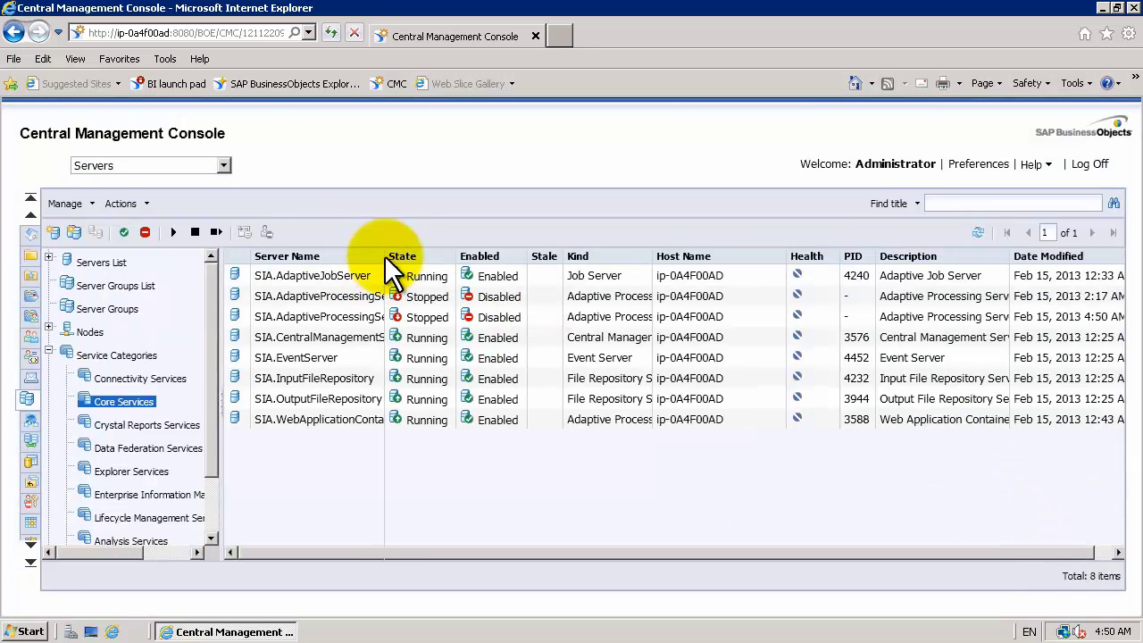
Check the common services listed for SIA.AdaptiveProcessingServer1(DSLBridge) and leave them unedited
drag(385, 255, 543, 255)
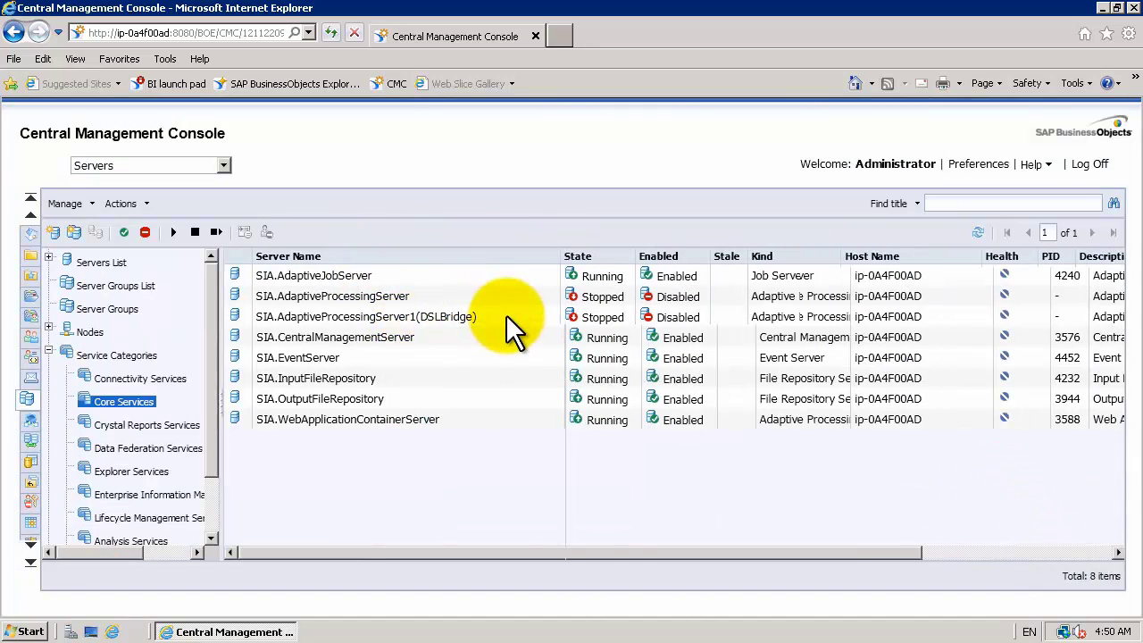
click(506, 317)
right_click(506, 313)
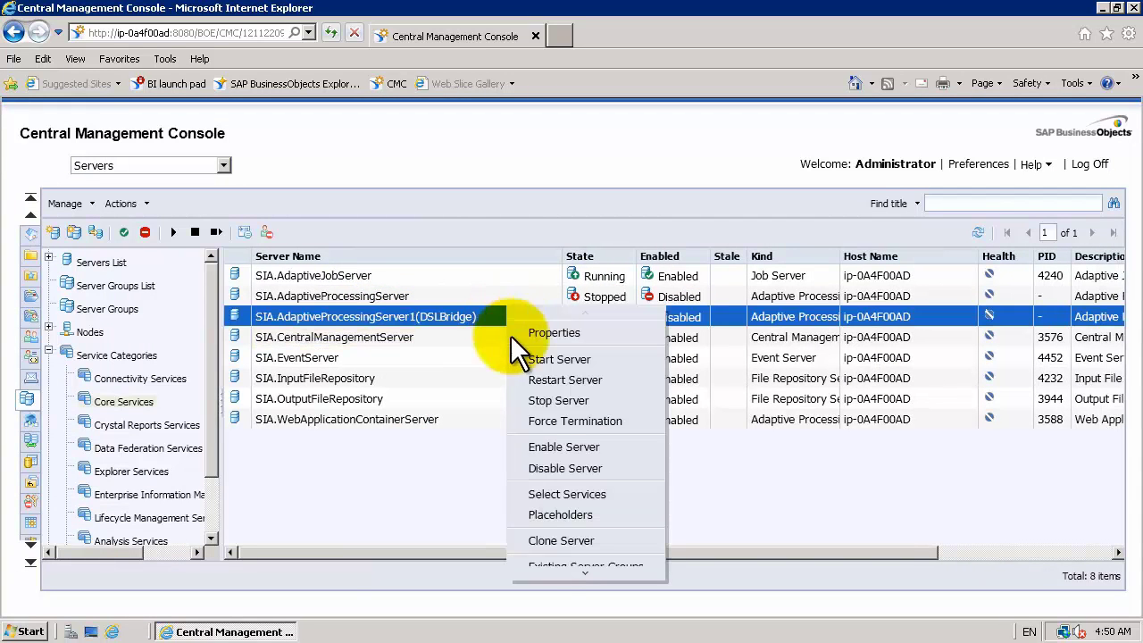
scroll(541, 582, down, 3)
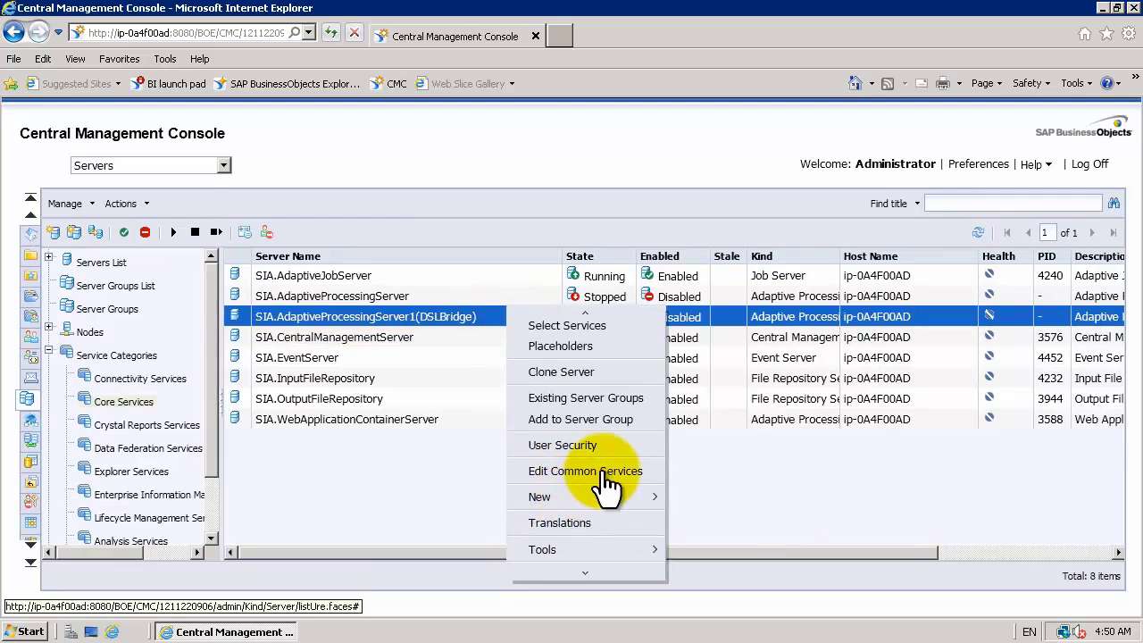
click(601, 469)
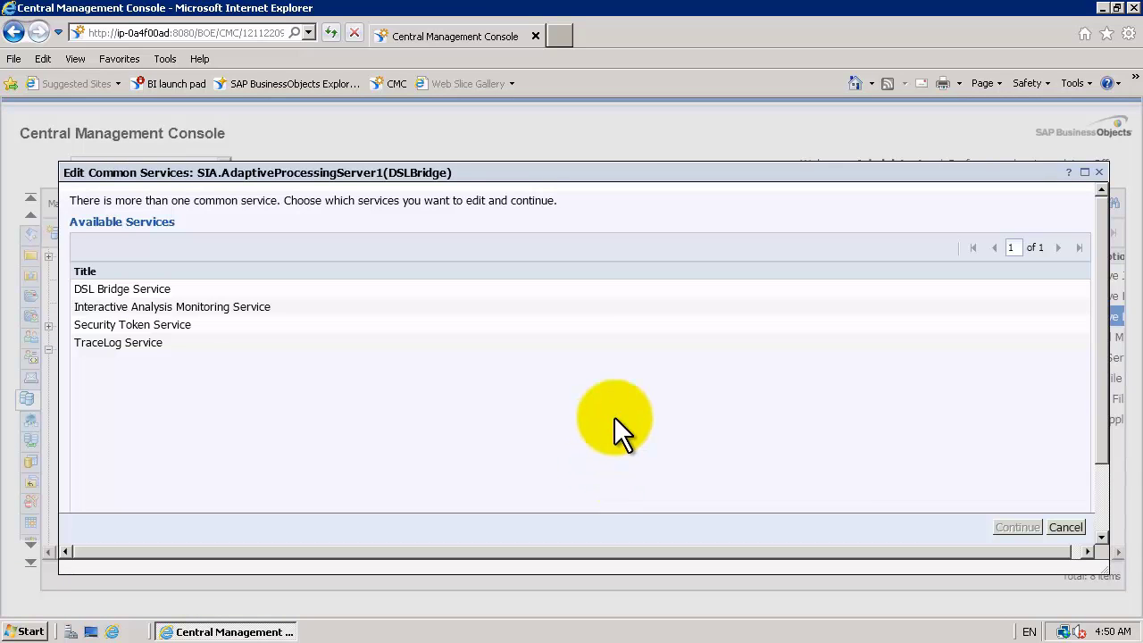
click(1056, 526)
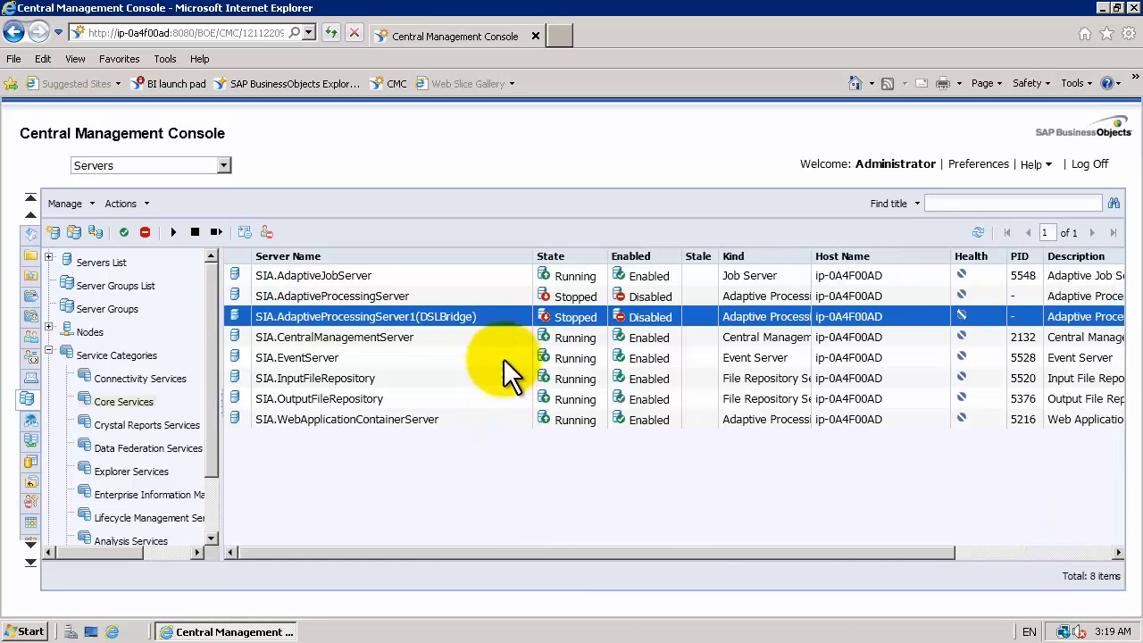
Copy the full command line parameters of SIA.AdaptiveProcessingServer1(DSLBridge) from its properties into a new Notepad document
right_click(512, 318)
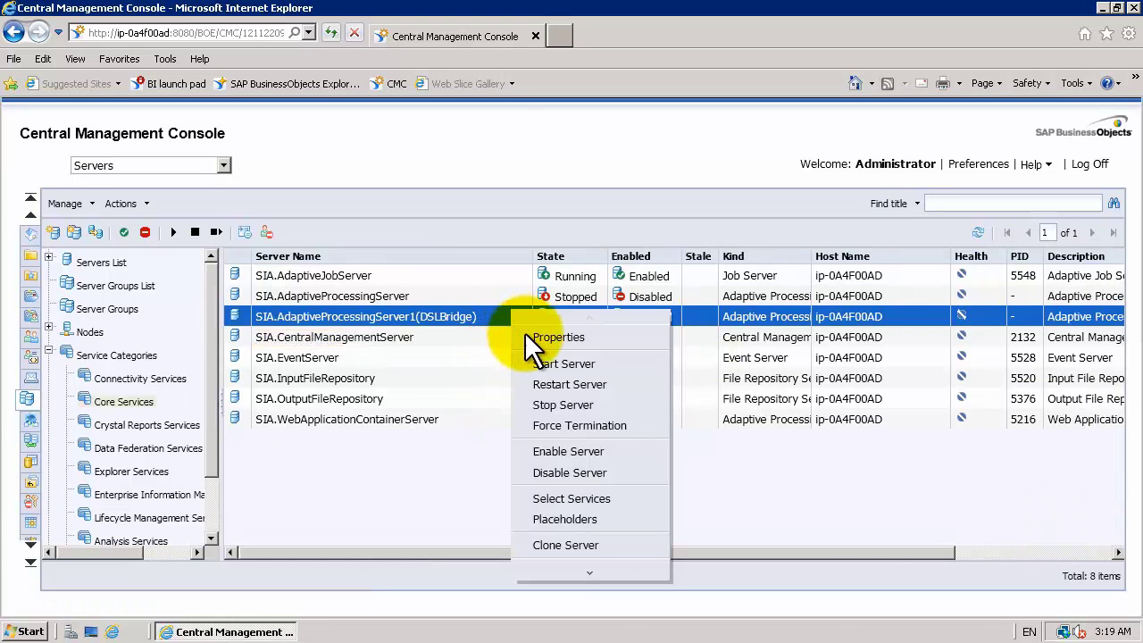
click(536, 347)
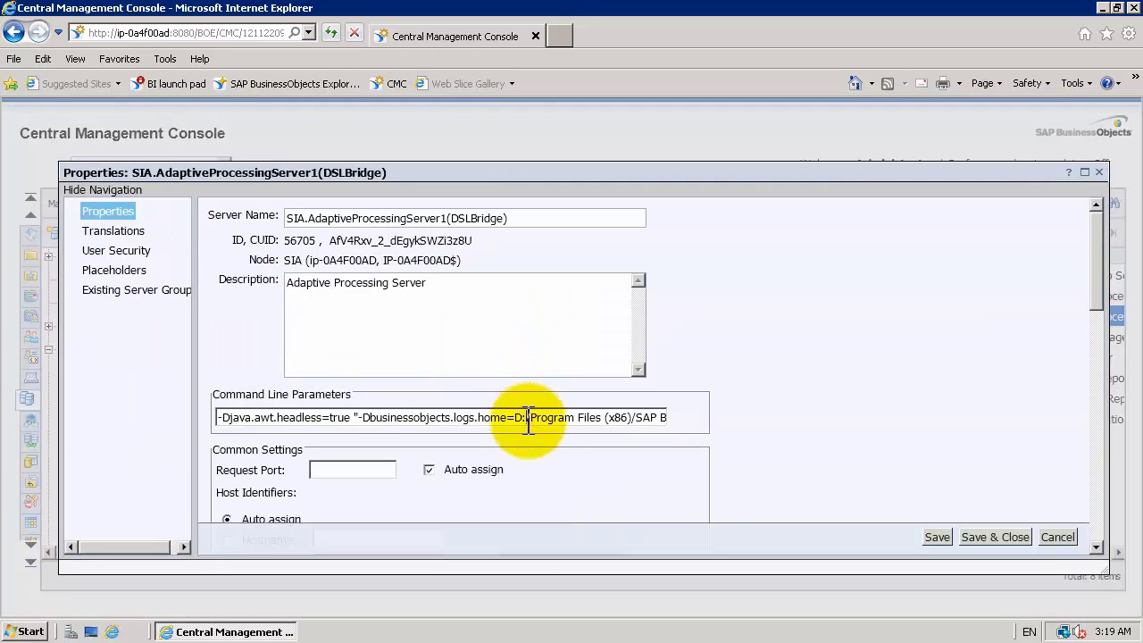
key(ctrl+a)
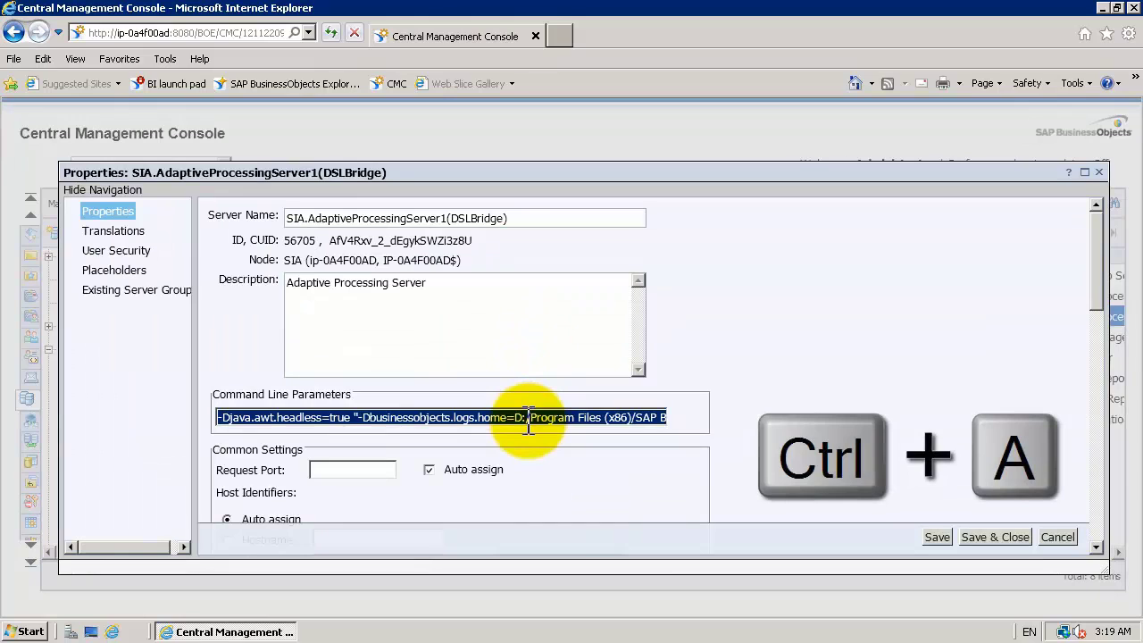
key(ctrl+c)
click(26, 627)
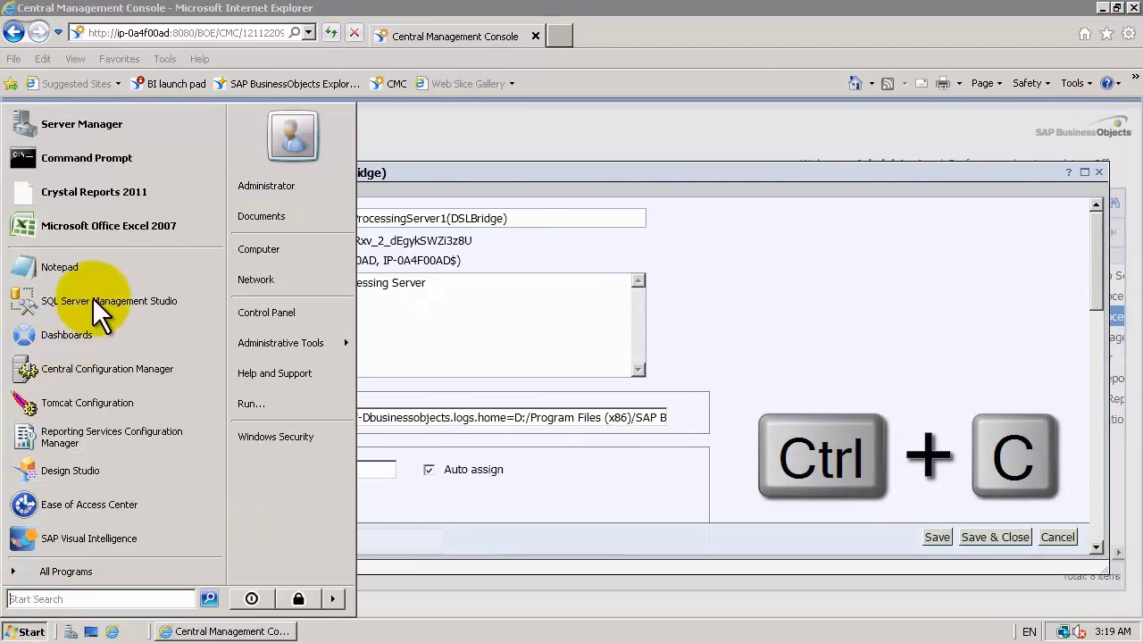
click(105, 270)
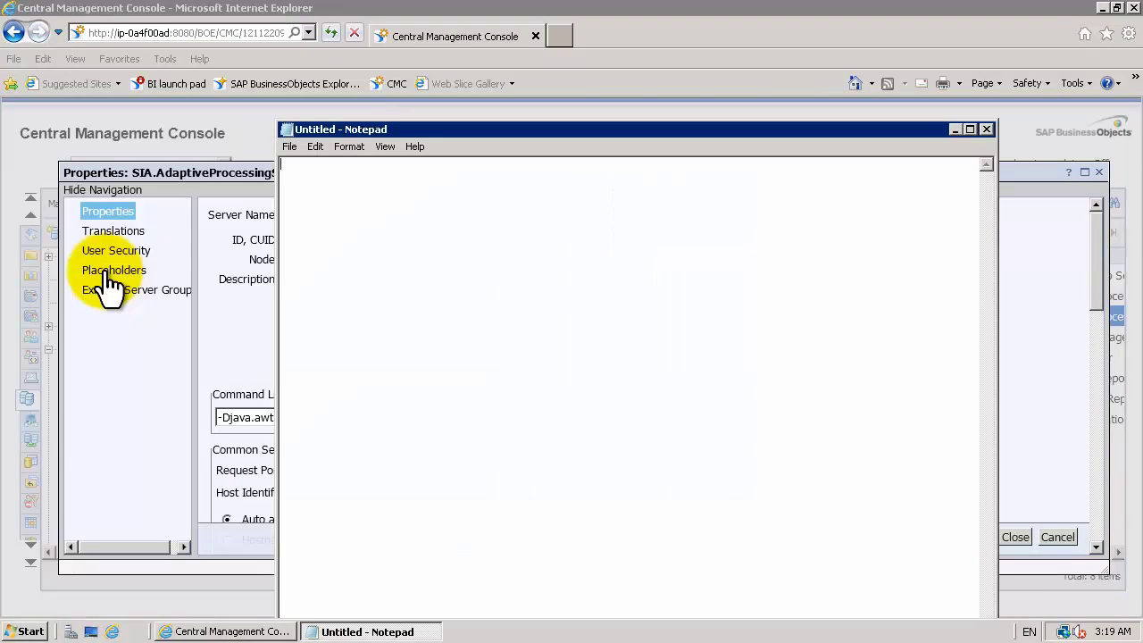
key(ctrl+v)
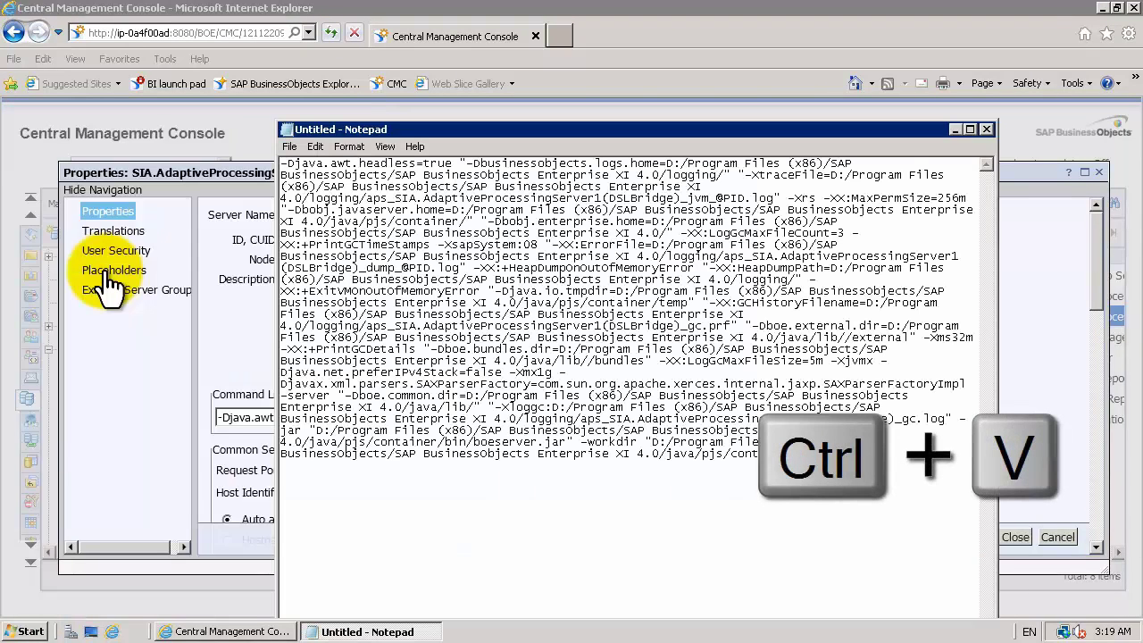
Change the maximum heap parameter to -Xmx4g in Notepad and replace the DSLBridge server's command line parameters with the edited text
drag(510, 371, 552, 371)
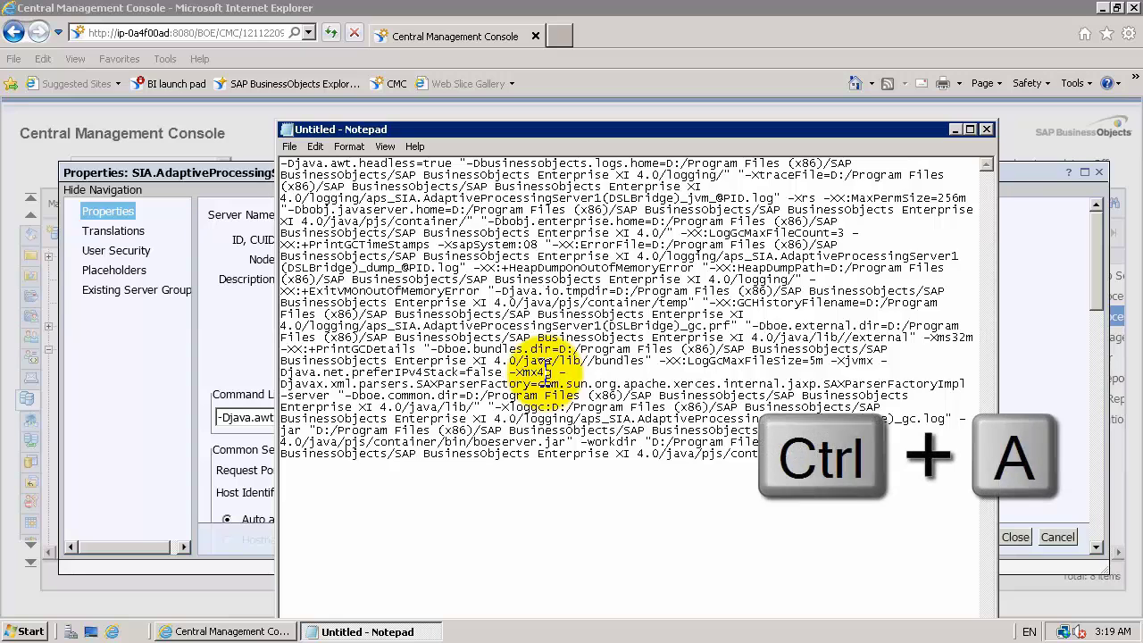
key(ctrl+a)
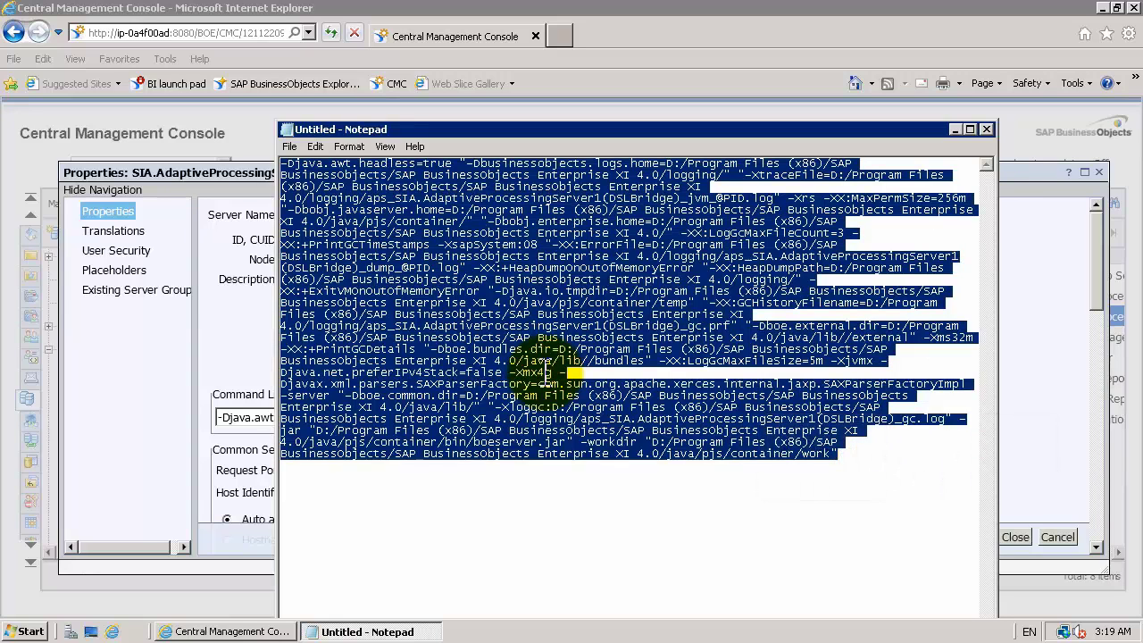
key(ctrl+c)
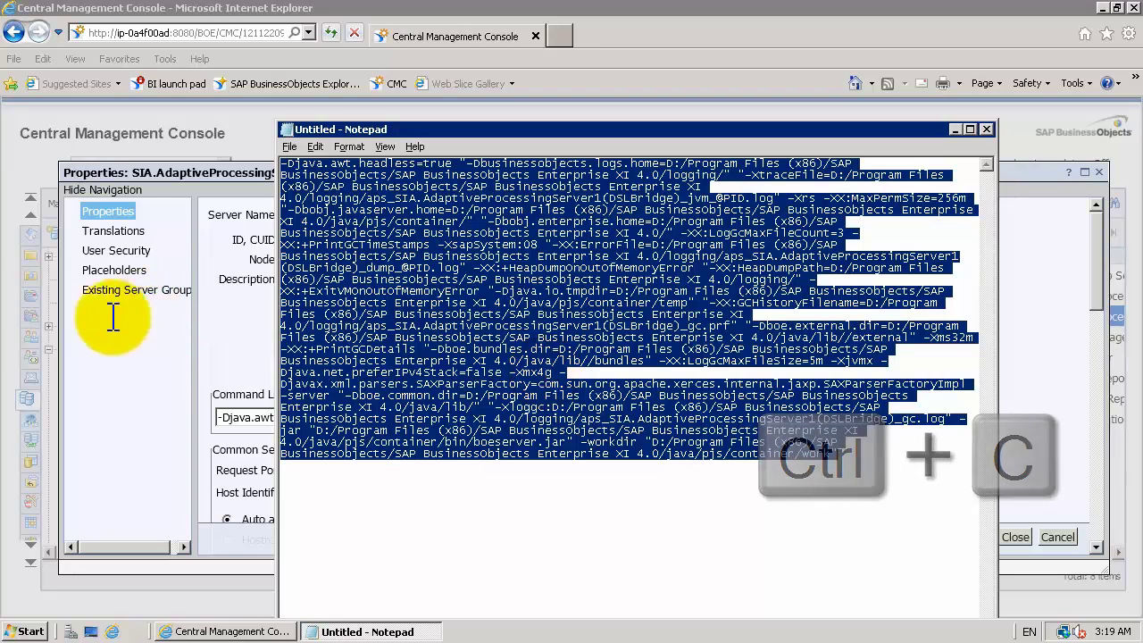
key(alt)
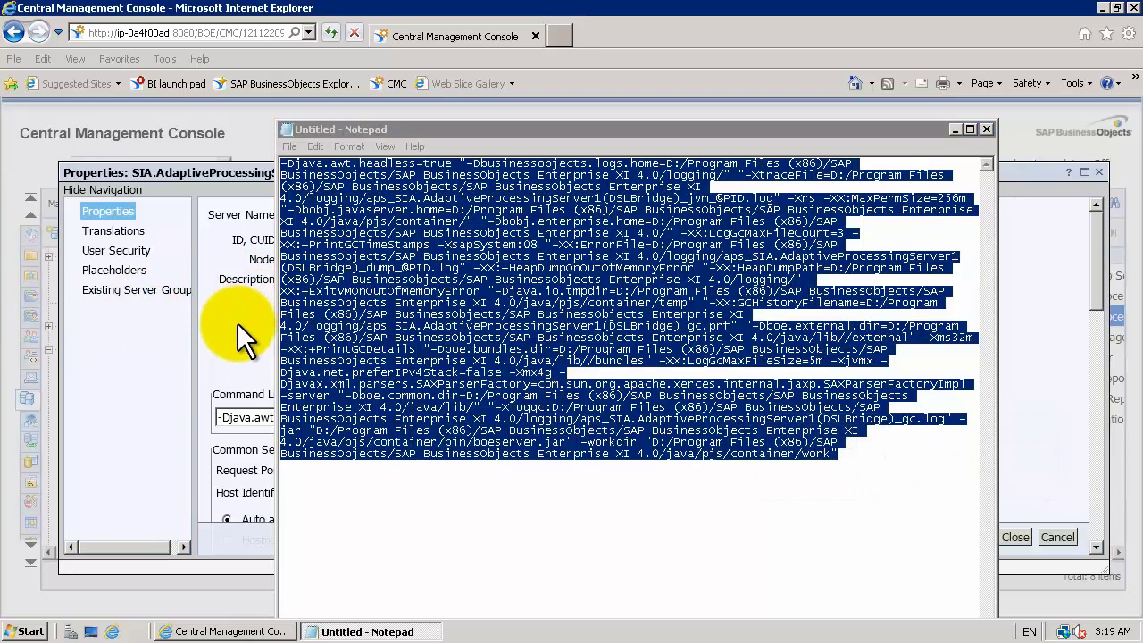
click(247, 333)
key(ctrl+a)
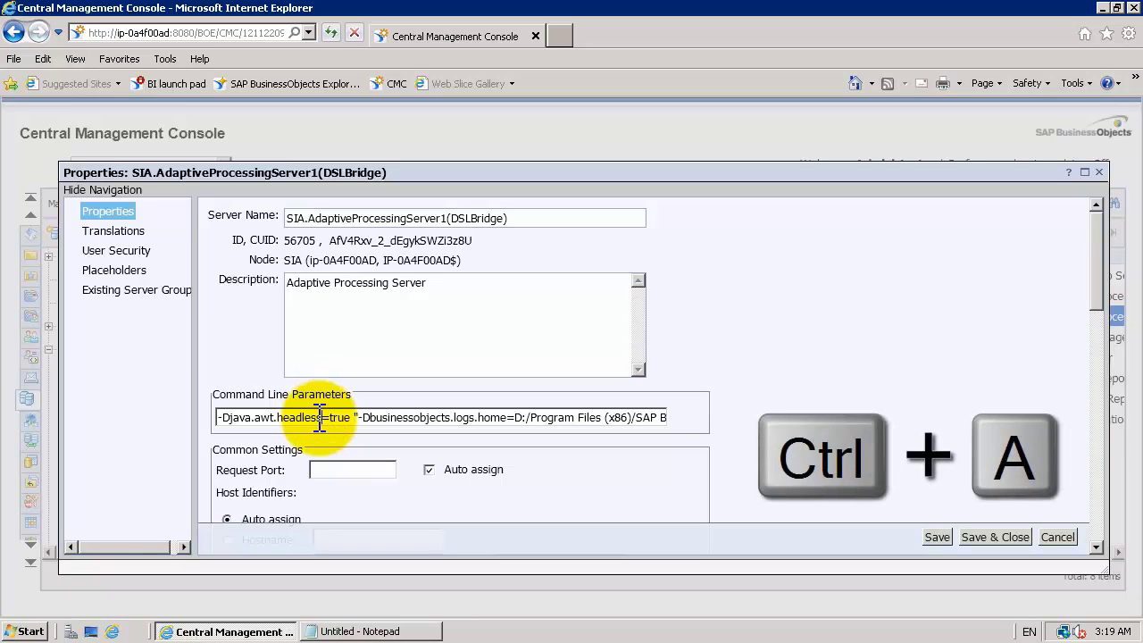
key(ctrl+a)
key(ctrl+v)
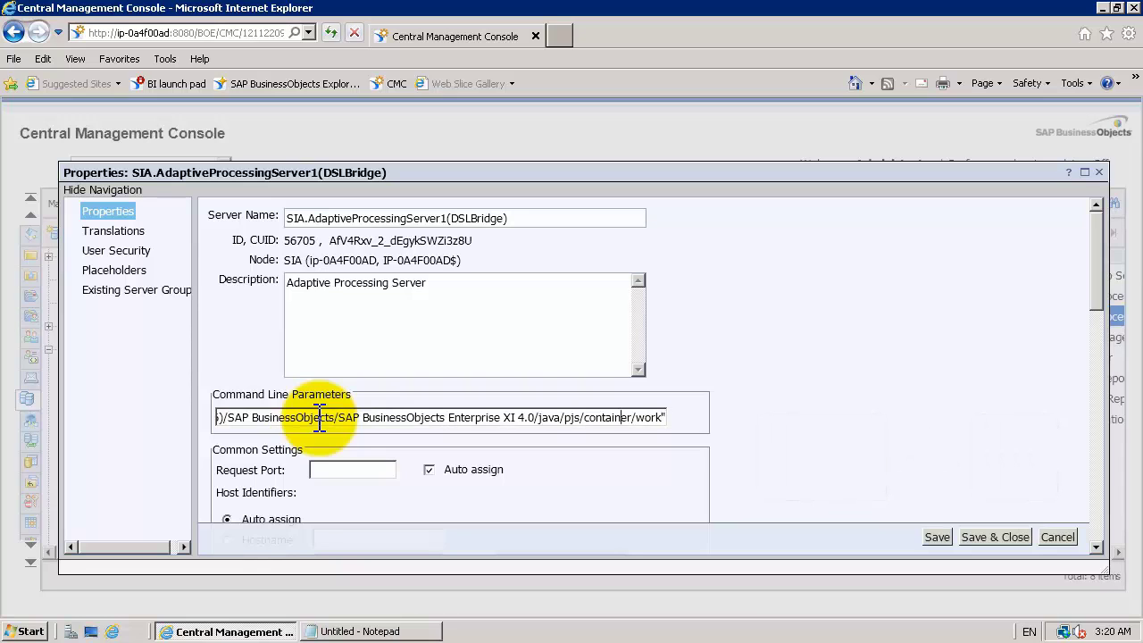
Set the DSLBridge server to start automatically when the Server Intelligence Agent starts, and save and close its properties
click(1096, 547)
click(1096, 547)
scroll(549, 352, down, 3)
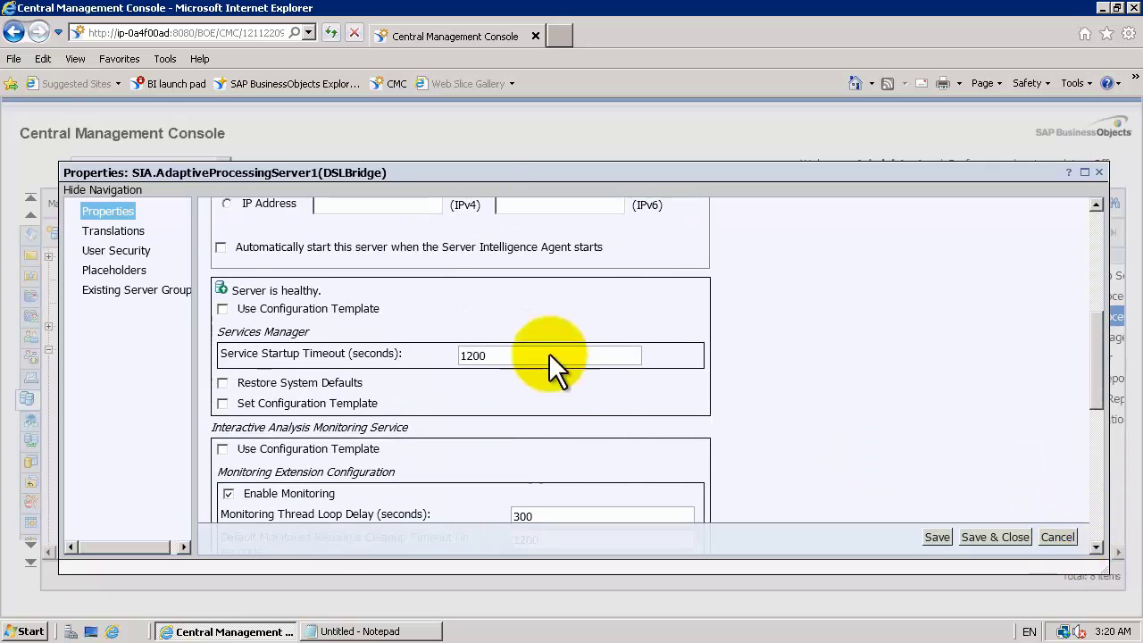
click(220, 248)
click(969, 532)
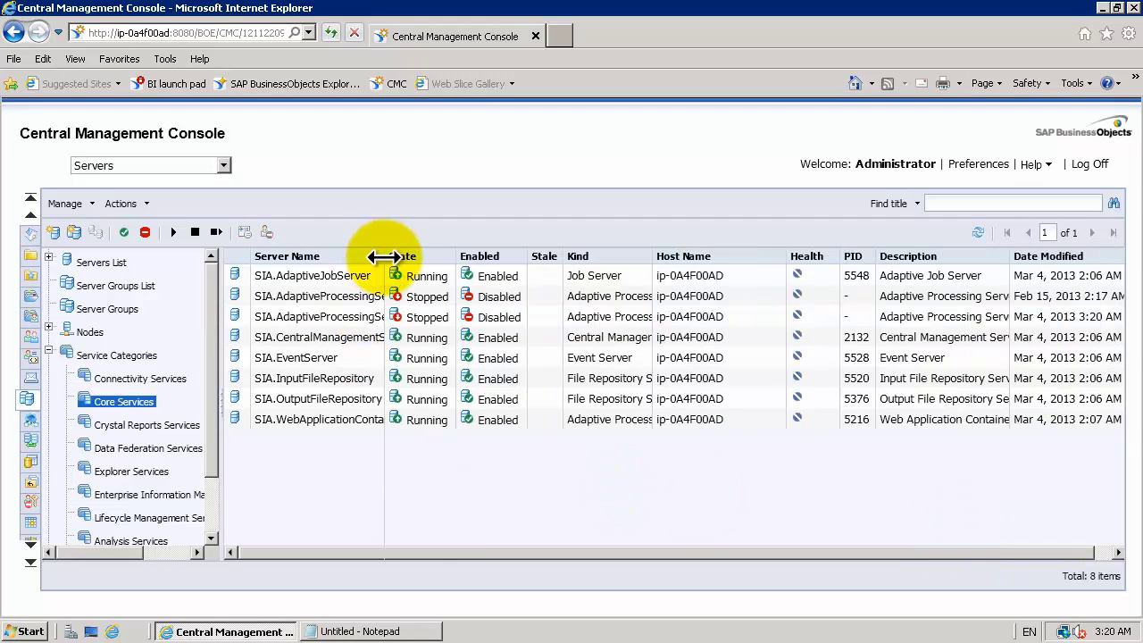
Start and enable SIA.AdaptiveProcessingServer1(DSLBridge)
drag(384, 257, 511, 257)
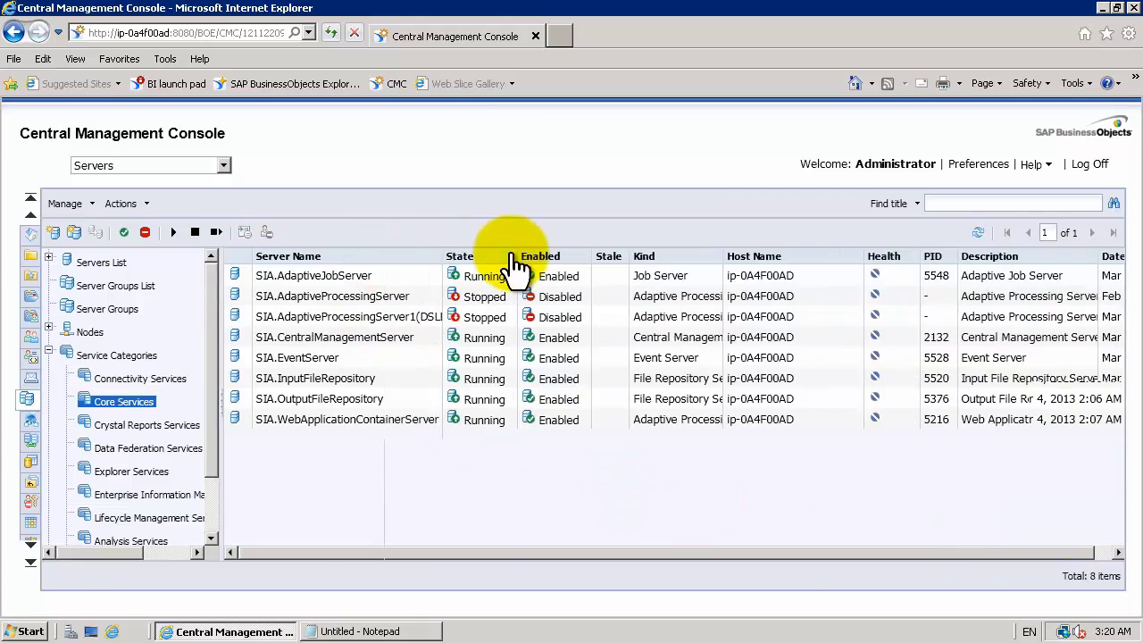
click(446, 316)
right_click(445, 315)
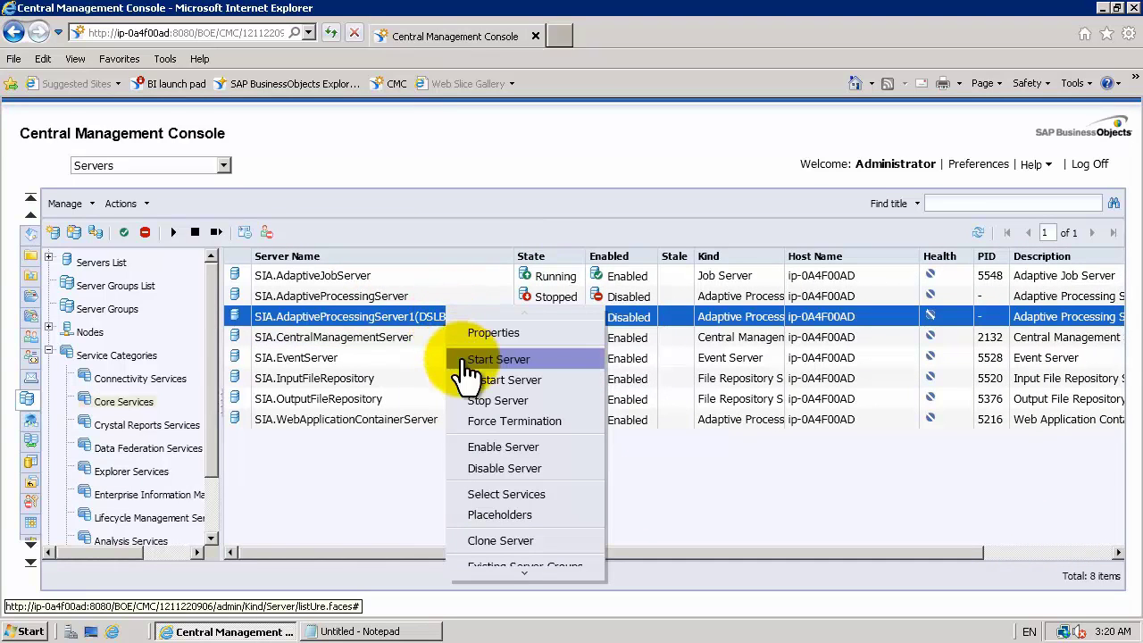
click(464, 360)
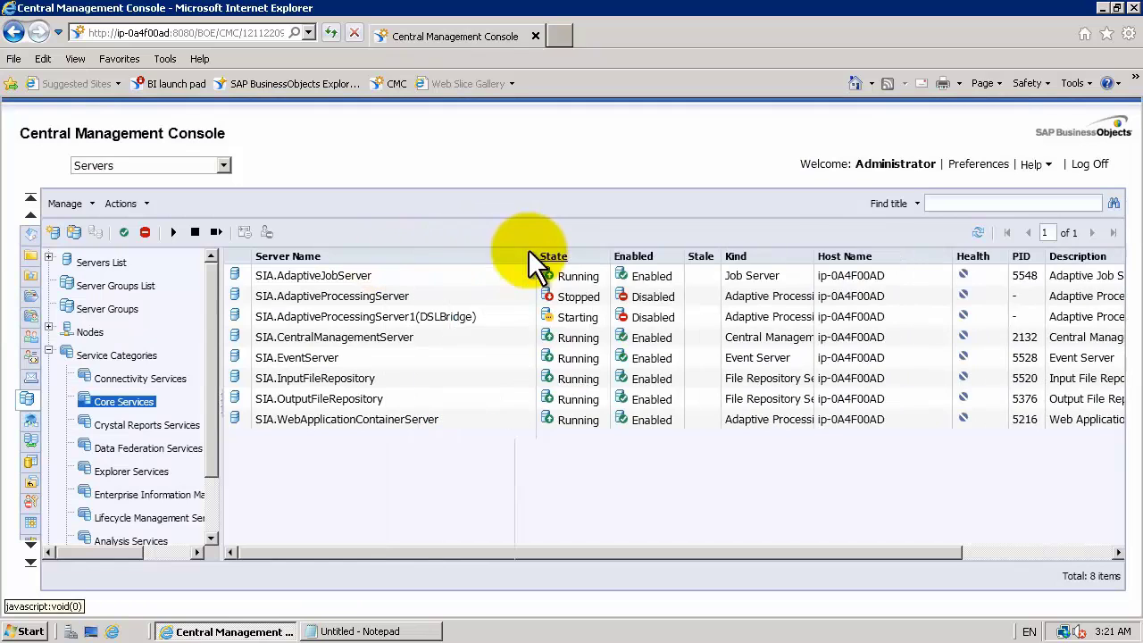
right_click(474, 316)
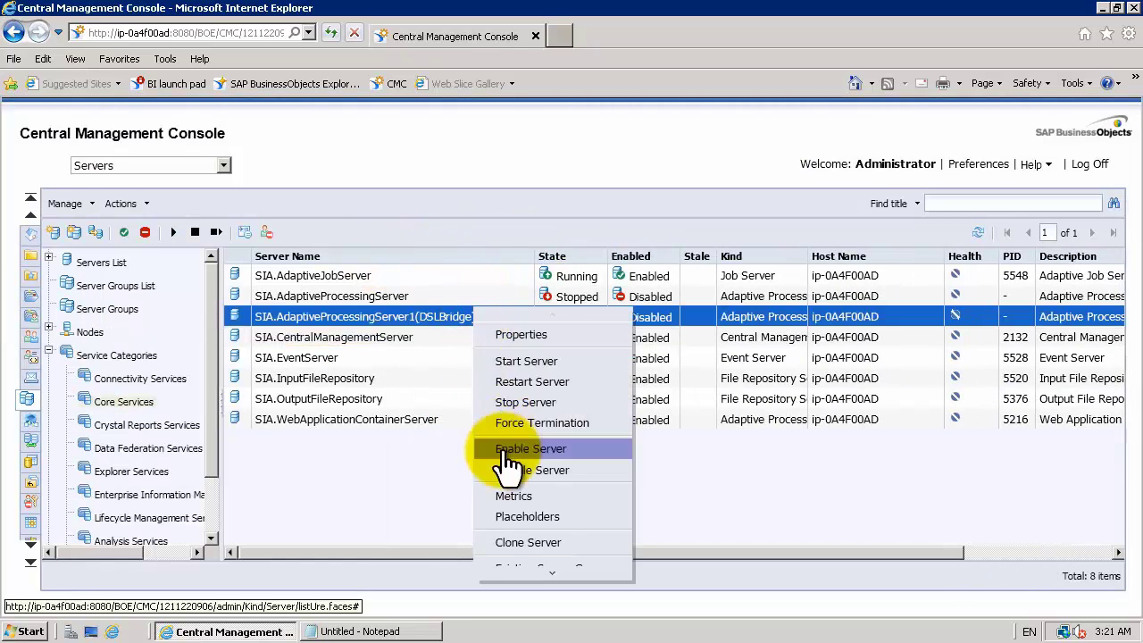
click(501, 448)
Clone SIA.AdaptiveProcessingServer to the SIA node under the name SIA.AdaptiveProcessingServer2(Search)
click(476, 298)
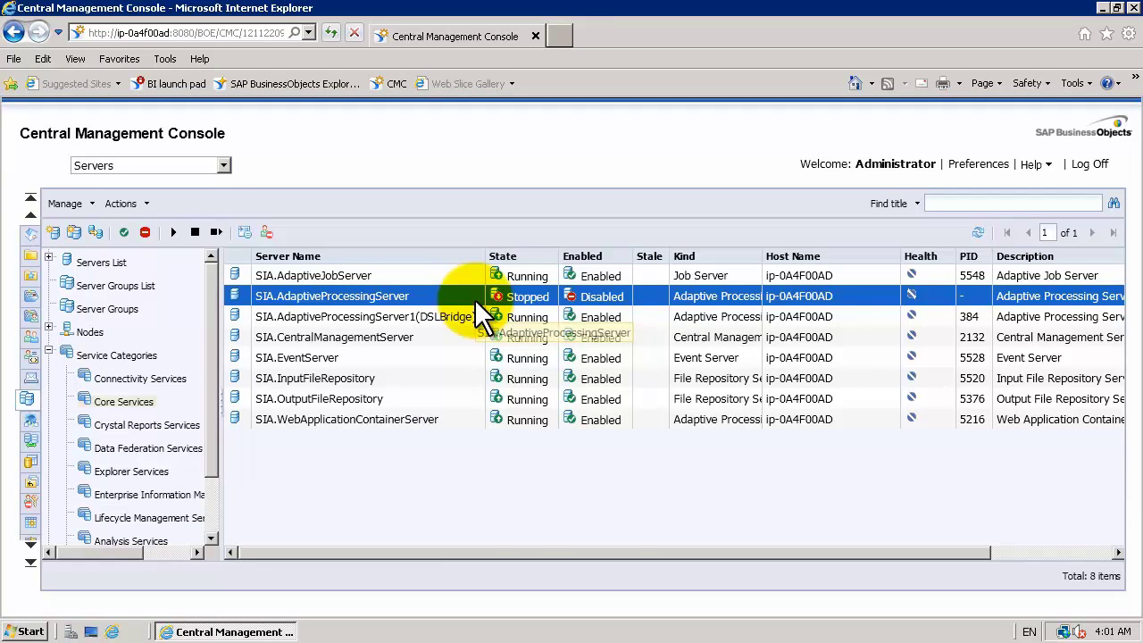
right_click(475, 298)
click(523, 529)
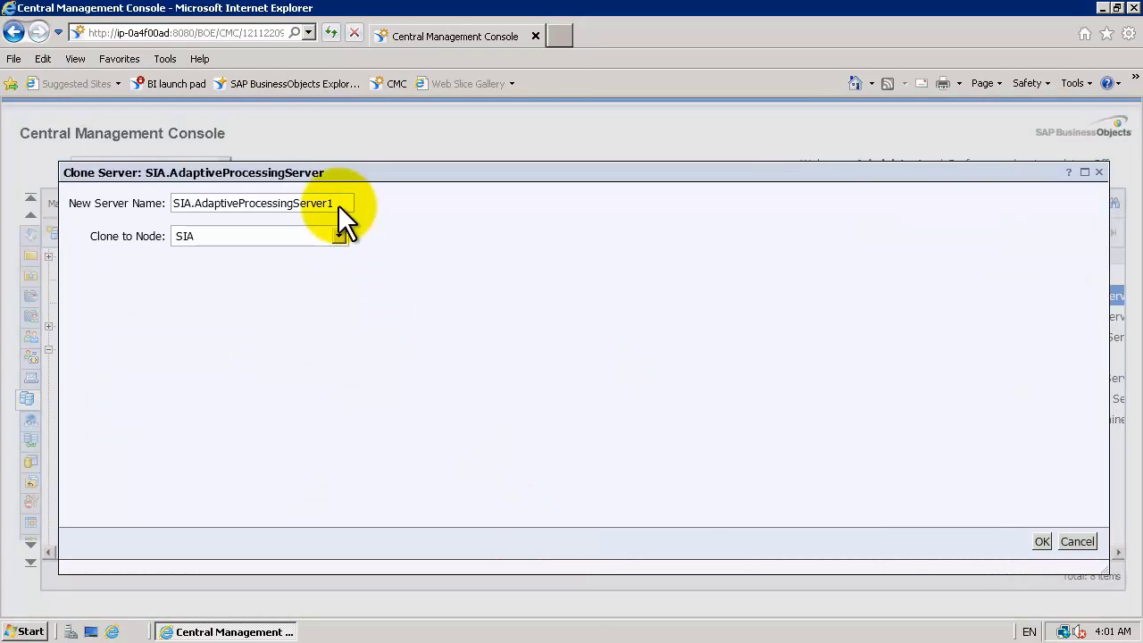
key(BackSpace)
text(2(Search))
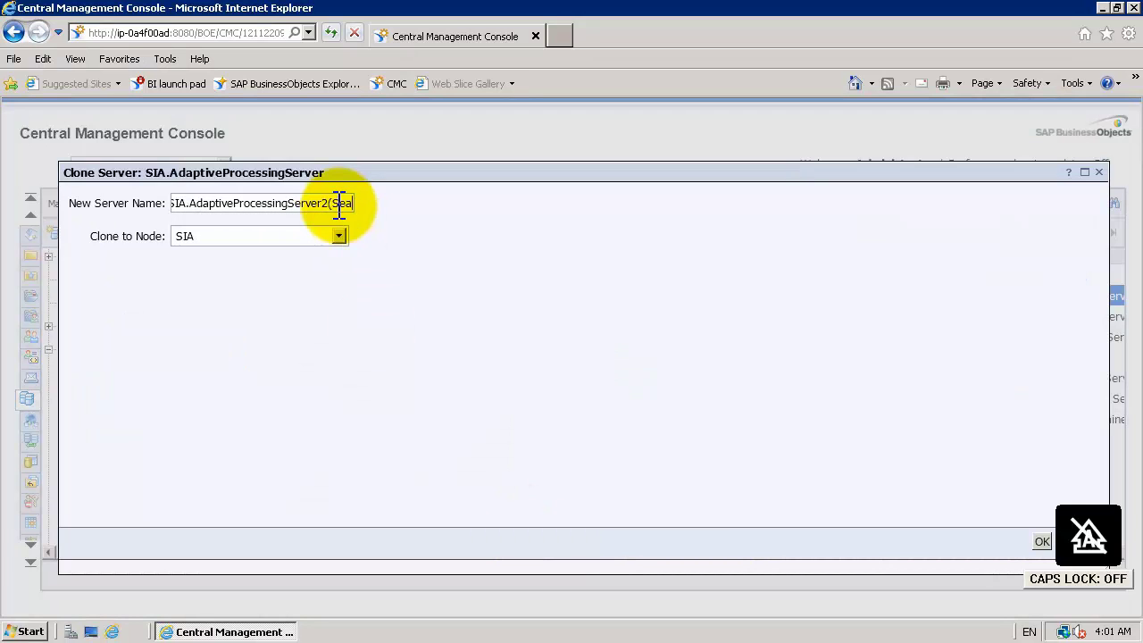
click(1040, 539)
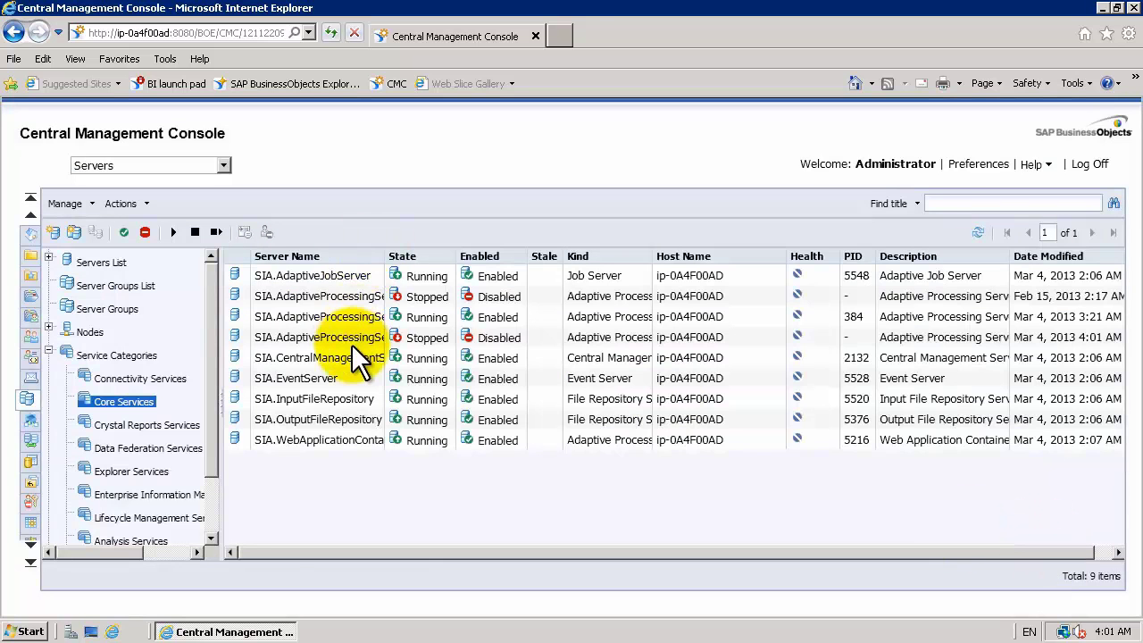
Remove all services from SIA.AdaptiveProcessingServer2(Search), add only the Platform Search Service, and apply the selection
click(352, 344)
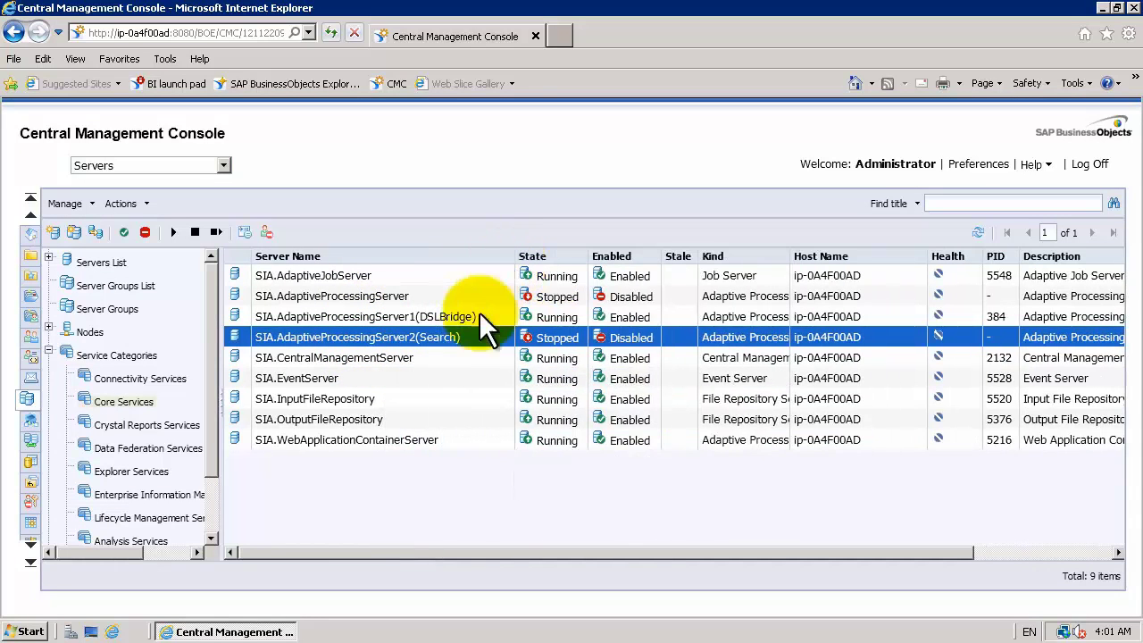
right_click(475, 337)
click(503, 514)
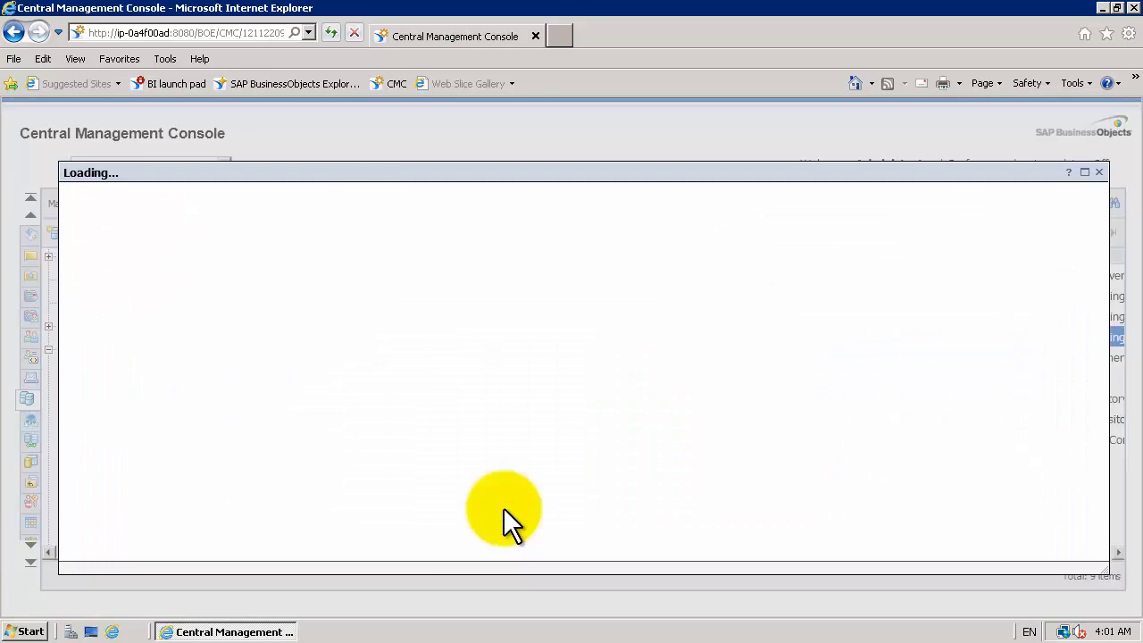
click(676, 387)
click(647, 461)
click(409, 413)
click(674, 351)
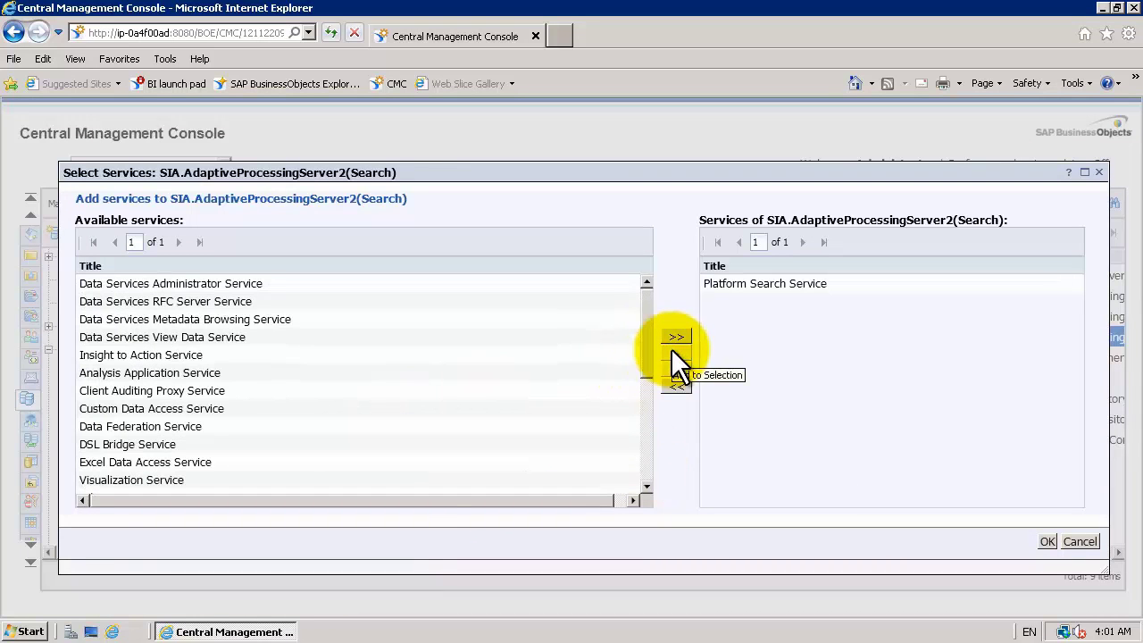
click(1043, 538)
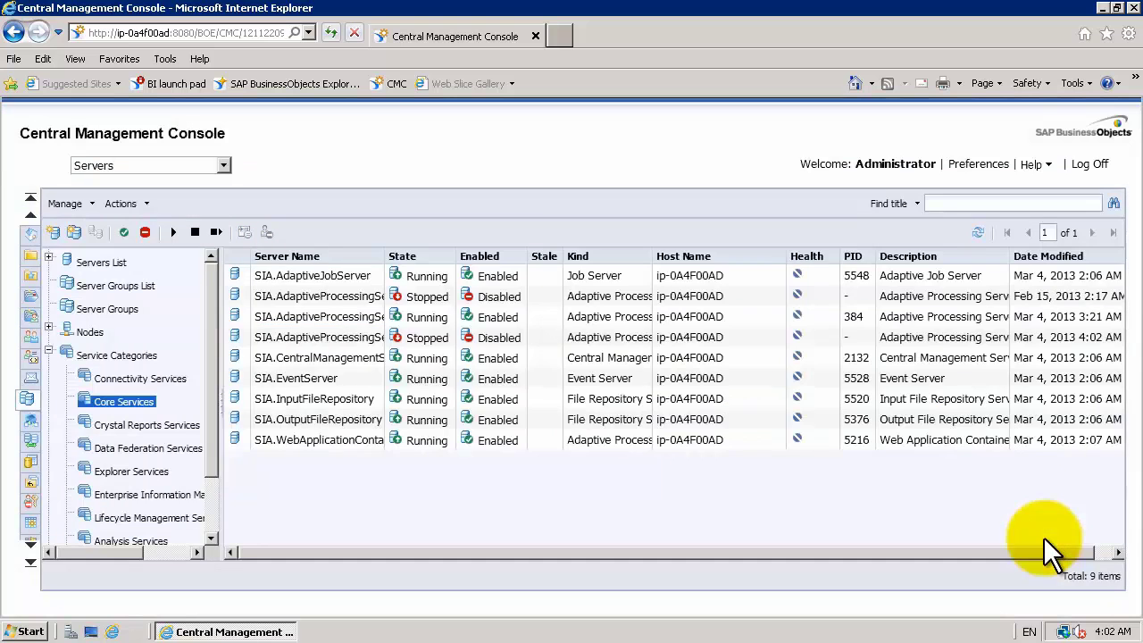
Check the common services listed for SIA.AdaptiveProcessingServer2(Search) and leave them unedited
drag(384, 257, 547, 261)
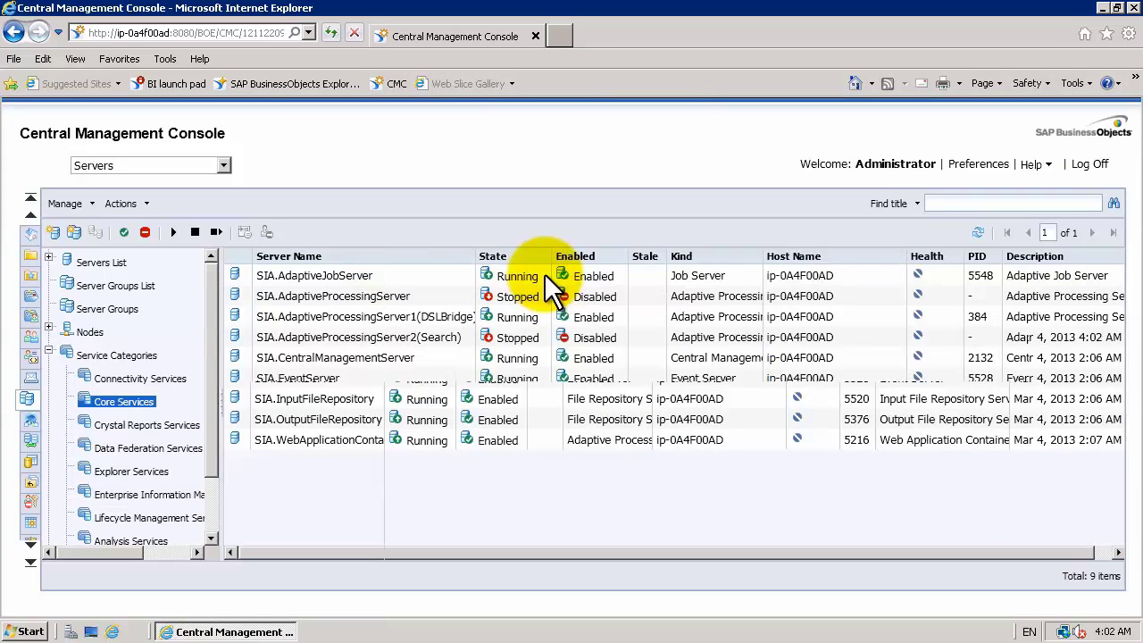
click(485, 336)
right_click(484, 336)
scroll(533, 567, down, 3)
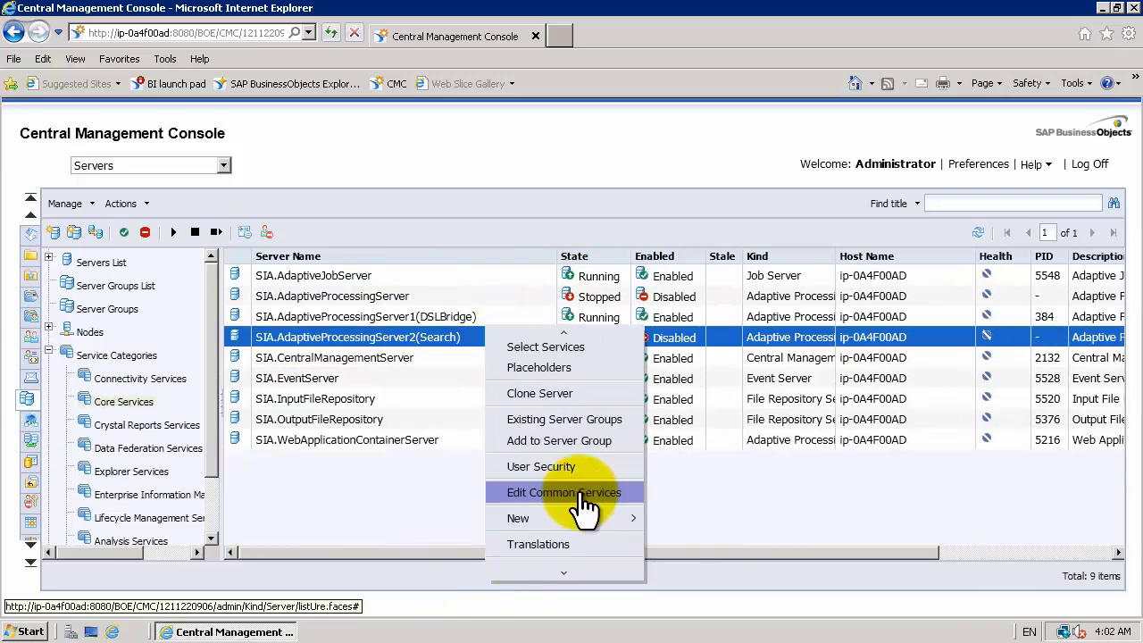
click(579, 494)
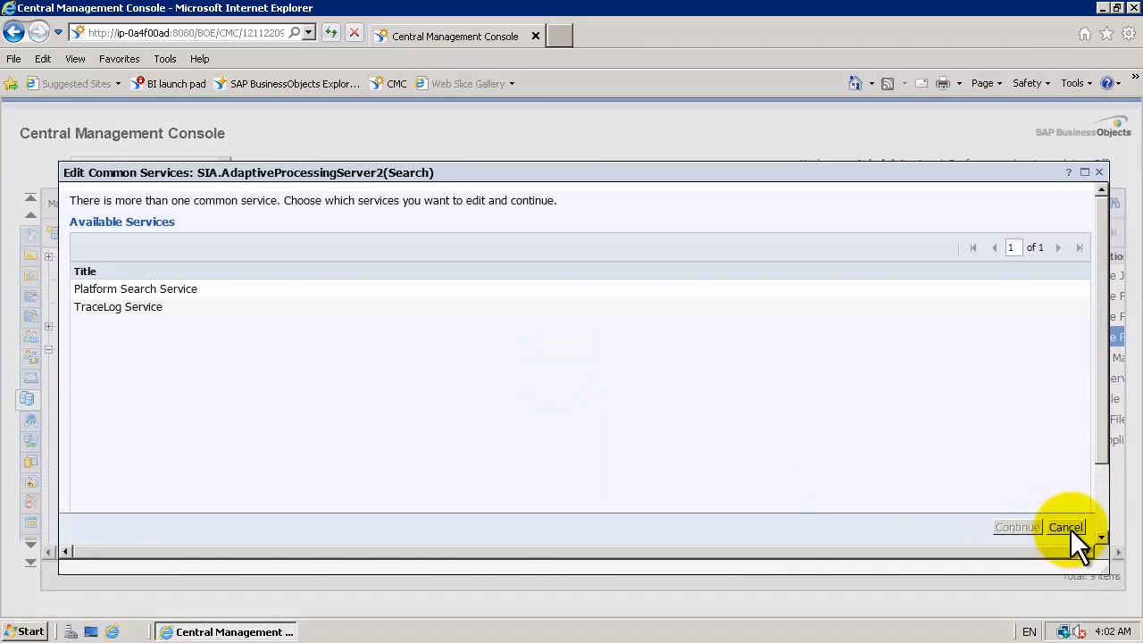
click(1065, 527)
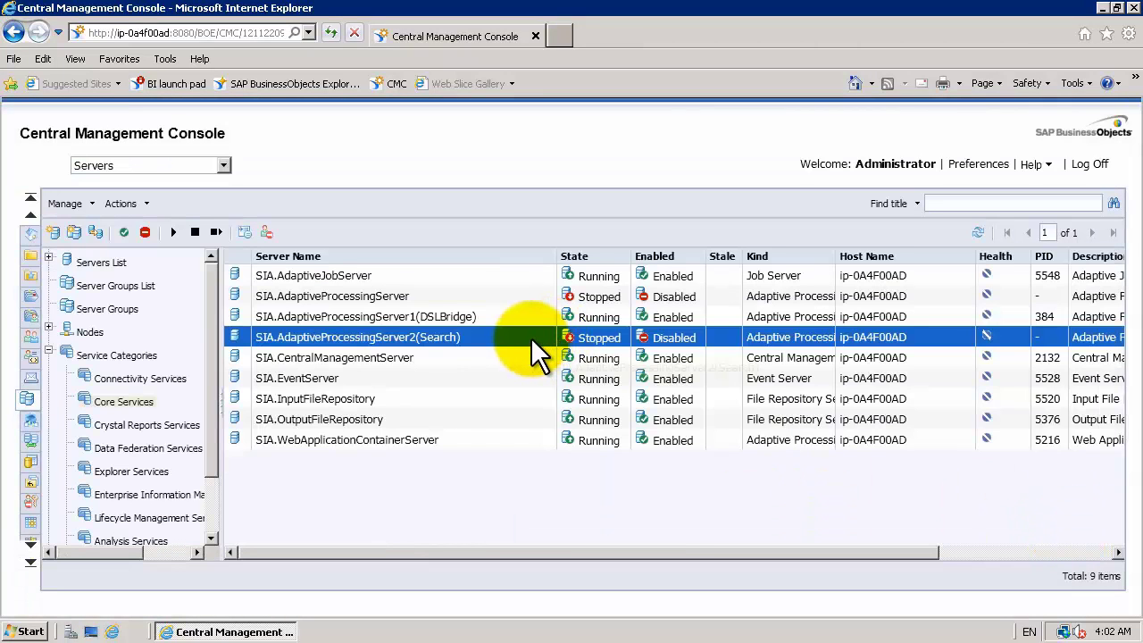
Copy the full command line parameters of SIA.AdaptiveProcessingServer2(Search) from its properties into a new Notepad document
right_click(531, 336)
click(551, 353)
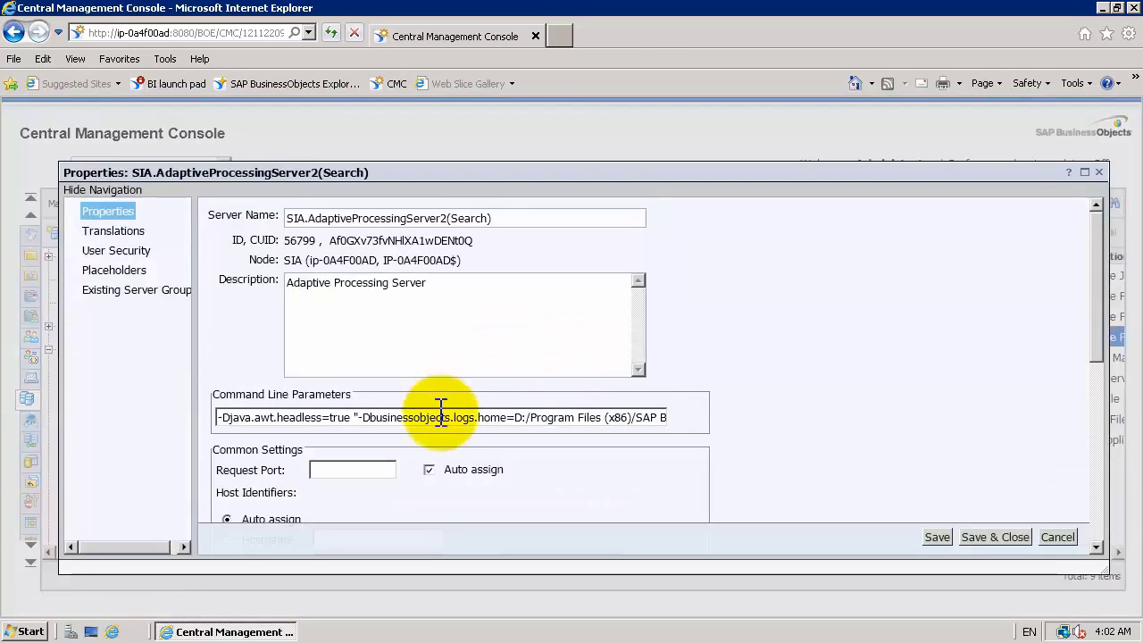
key(ctrl+a)
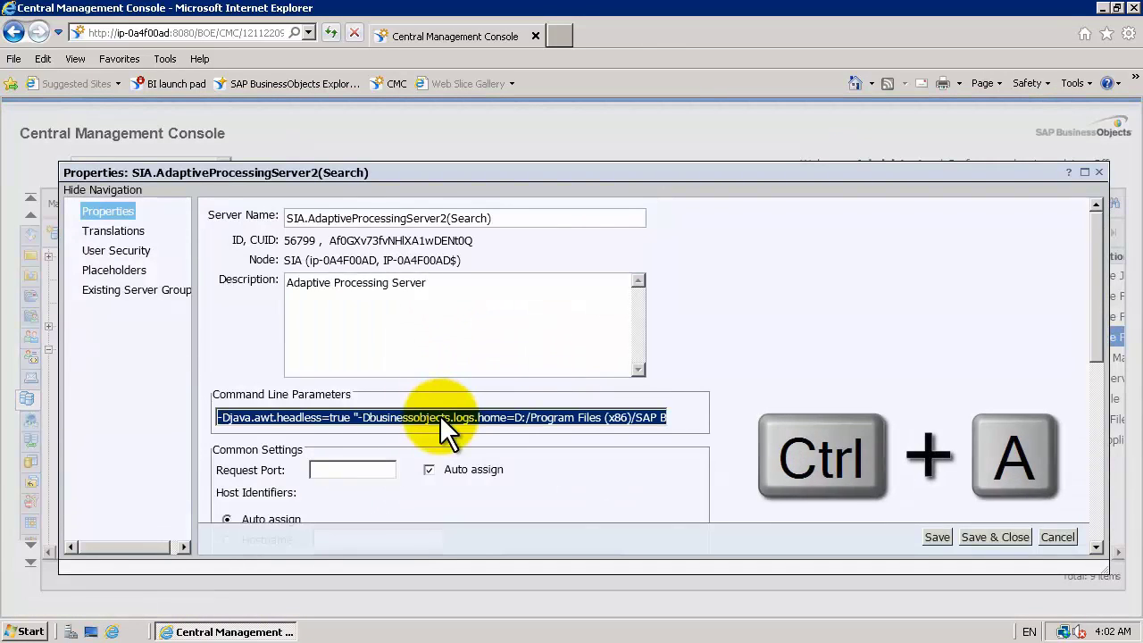
key(ctrl+c)
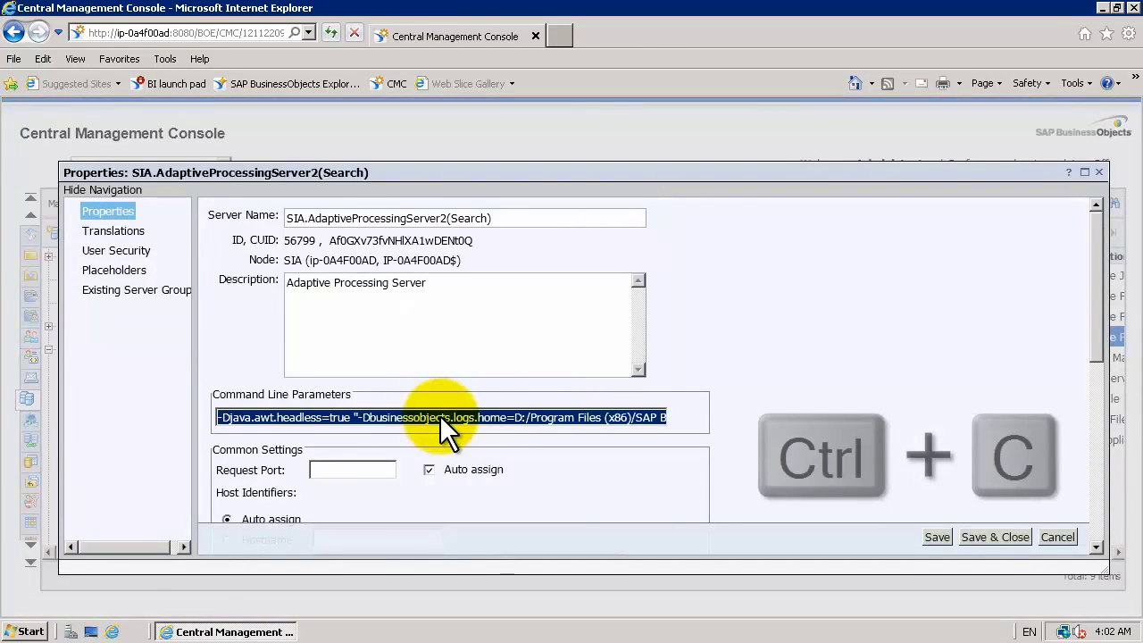
click(30, 632)
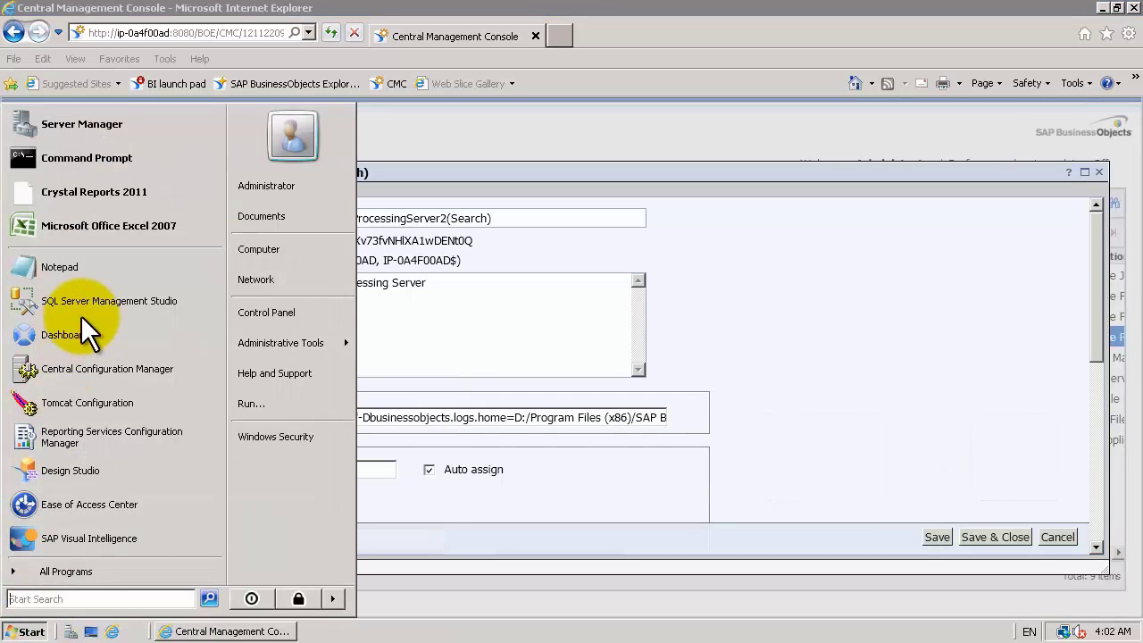
click(115, 267)
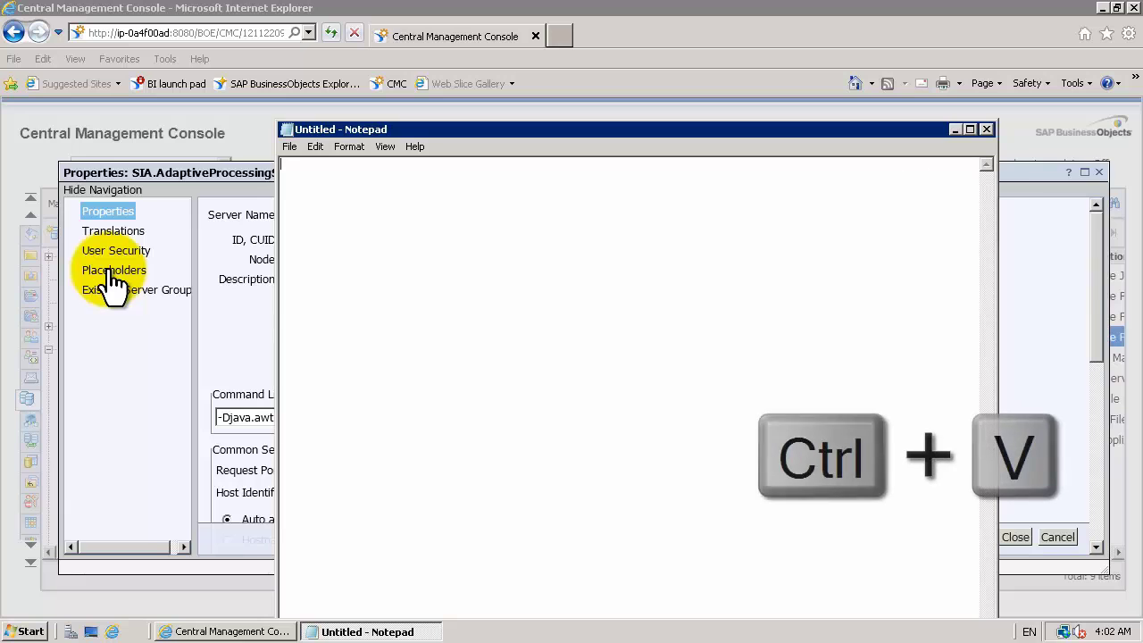
key(ctrl+v)
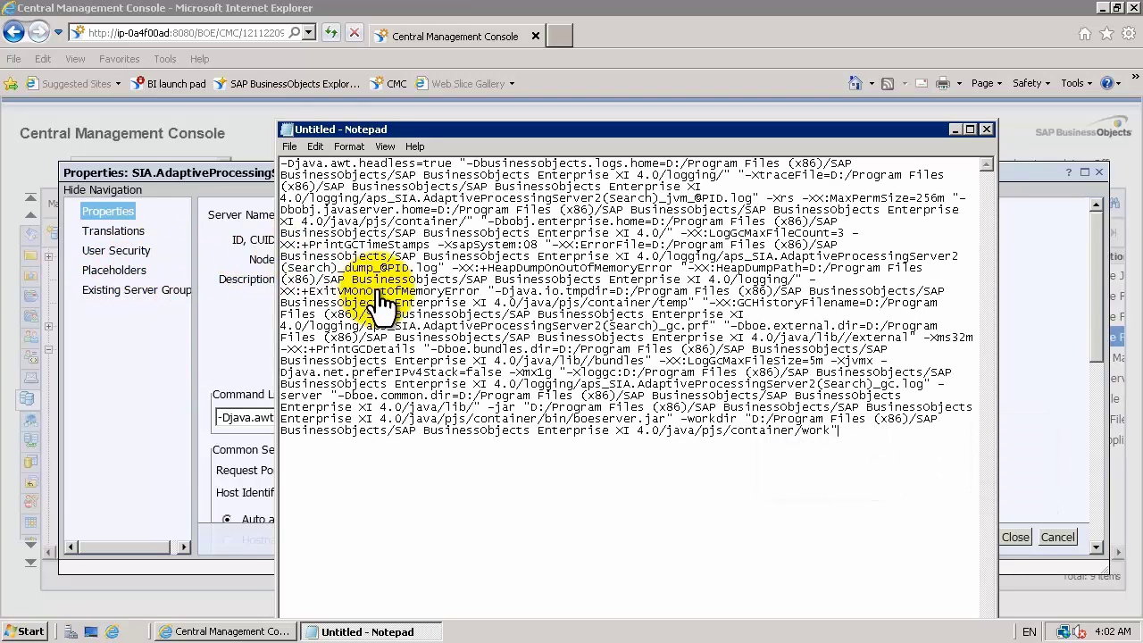
Change the maximum heap parameter to -Xmx2g in Notepad and replace the Search server's command line parameters with the edited text
drag(550, 371, 515, 372)
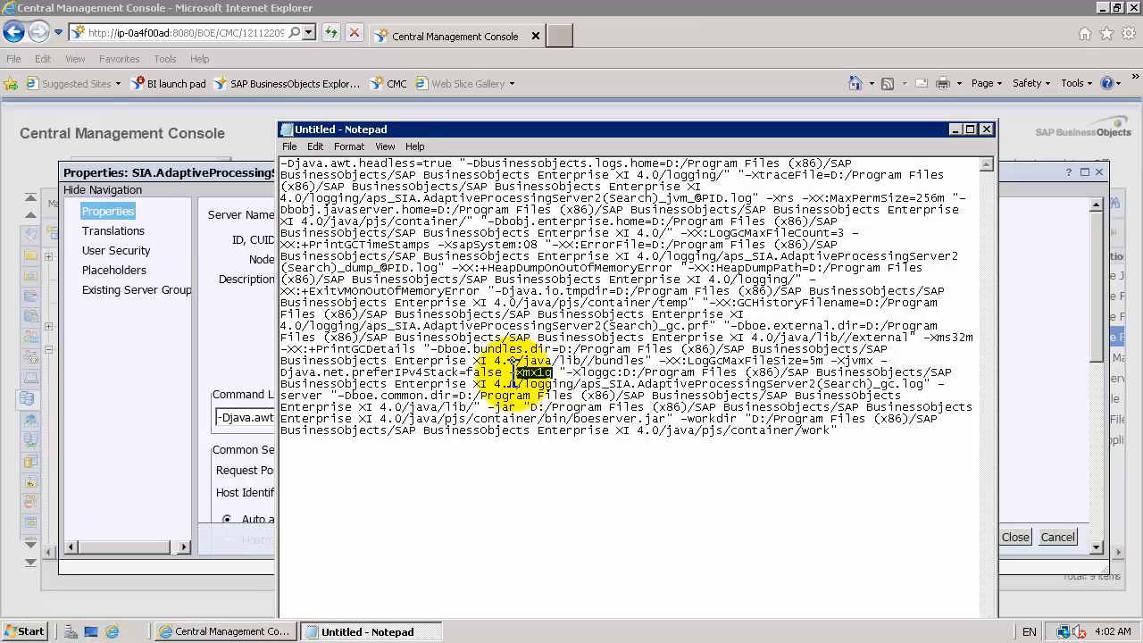
key(BackSpace)
text(2)
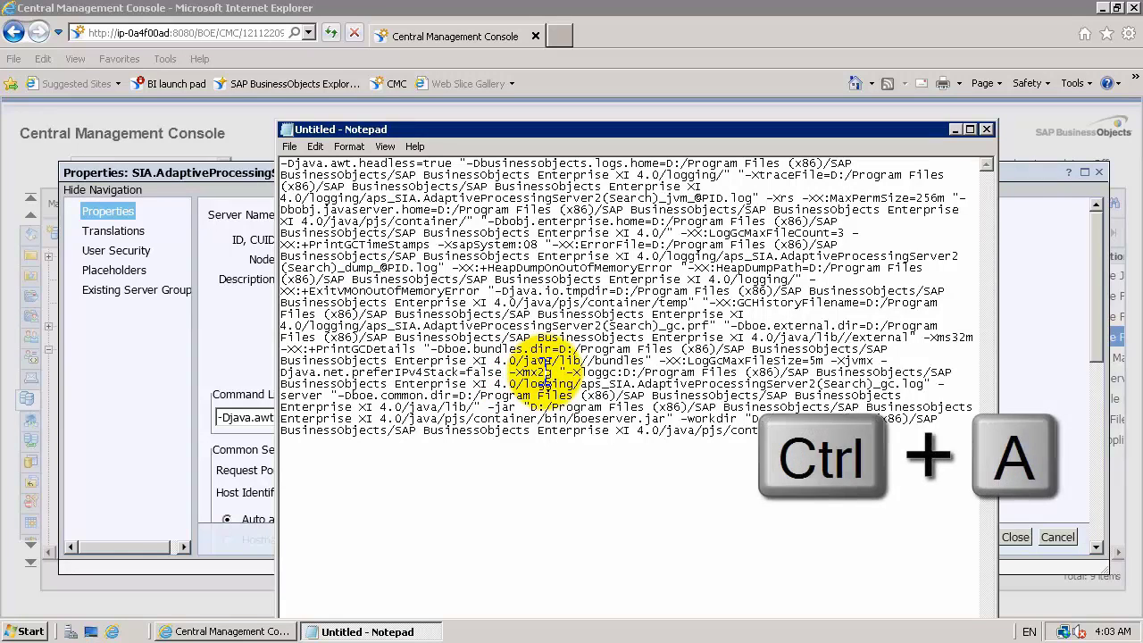
key(ctrl+a)
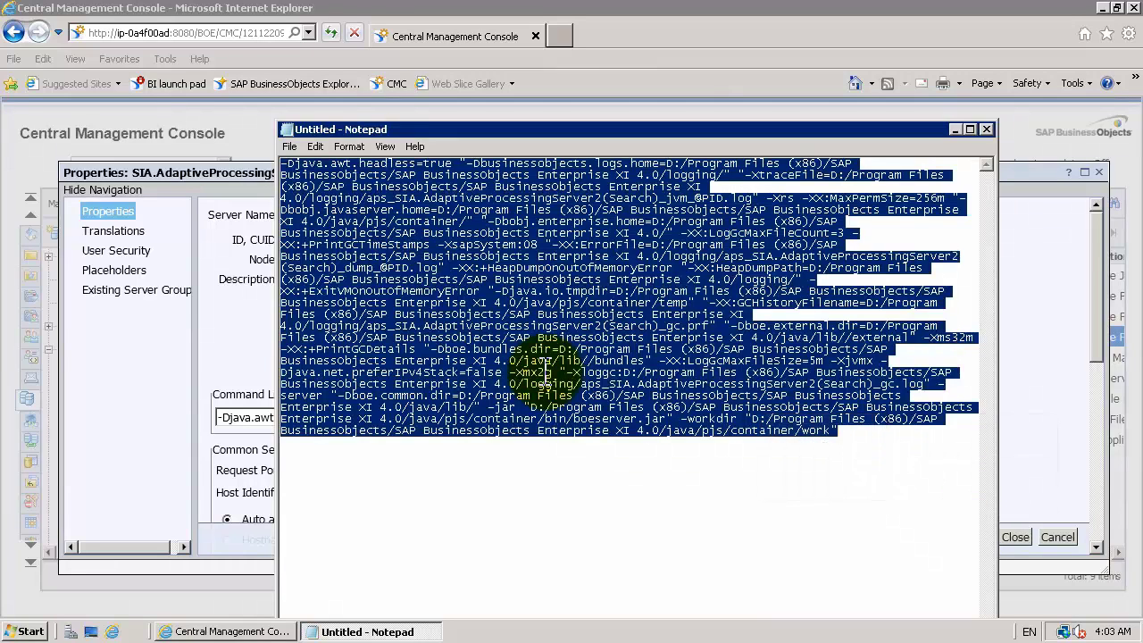
key(ctrl+c)
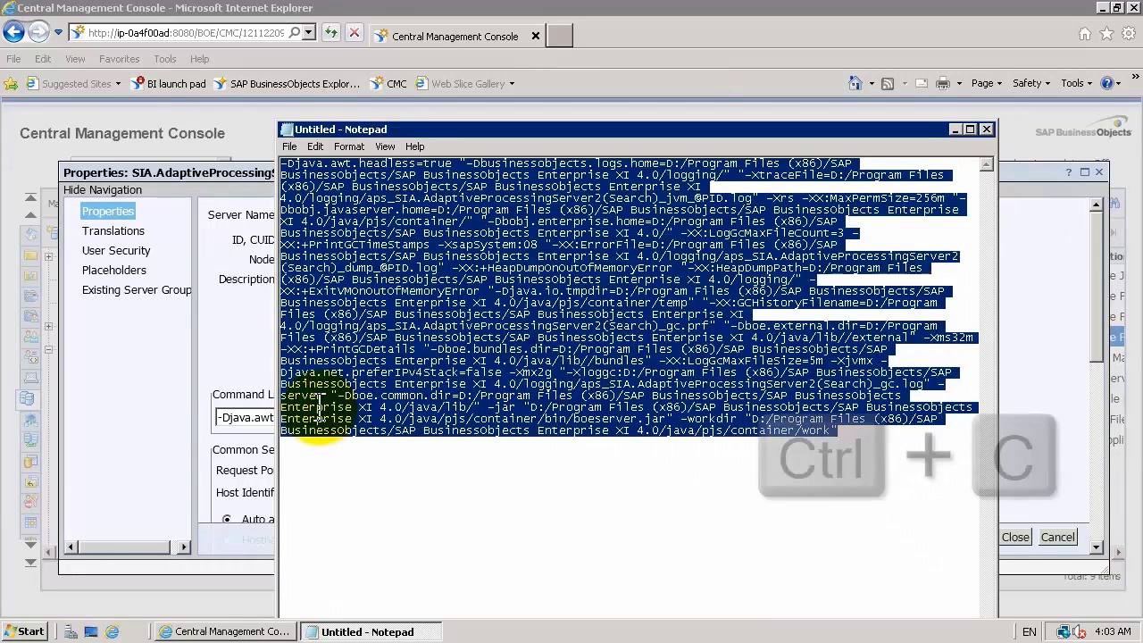
click(232, 412)
key(ctrl+a)
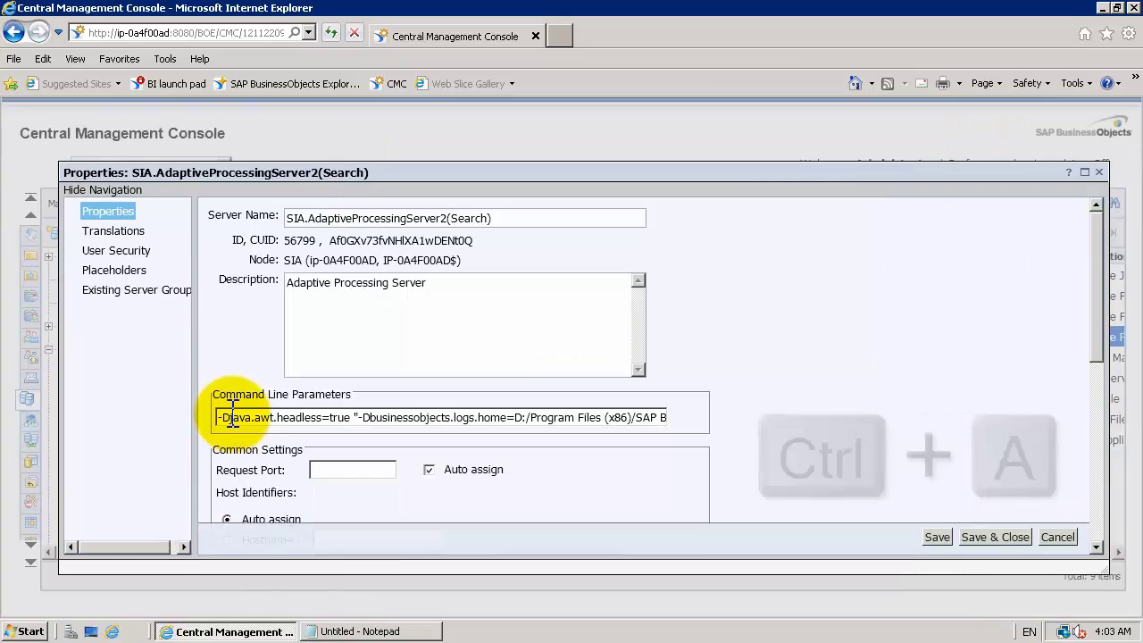
key(ctrl+a)
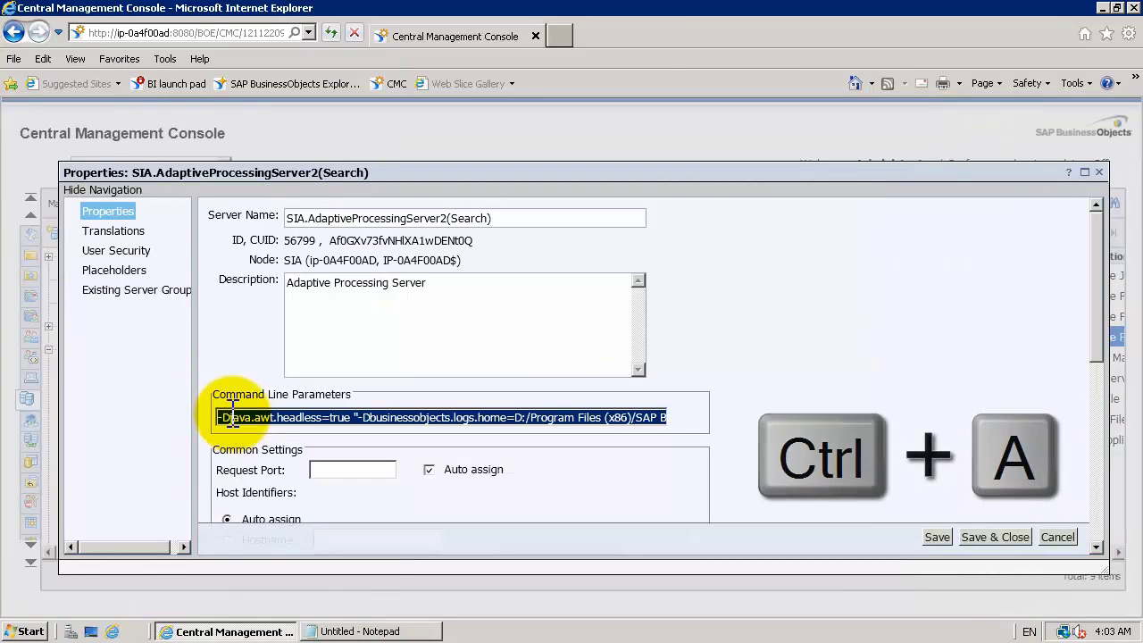
key(ctrl+v)
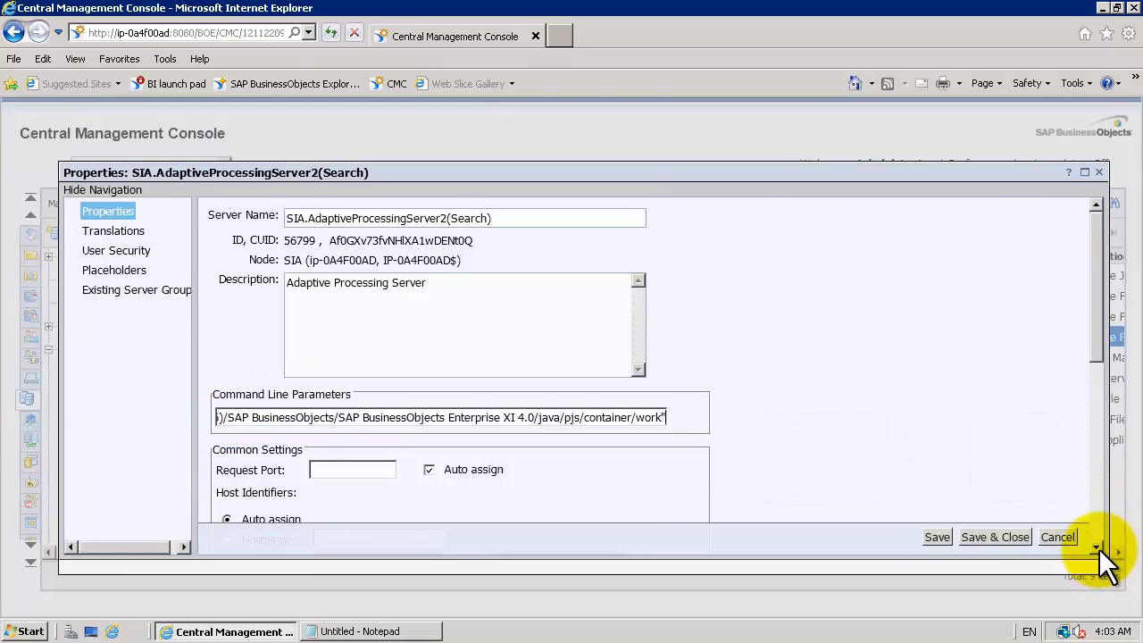
Set the Search server to start automatically with the Server Intelligence Agent, save its properties, and widen the server name column
scroll(1099, 549, down, 4)
click(218, 245)
click(978, 542)
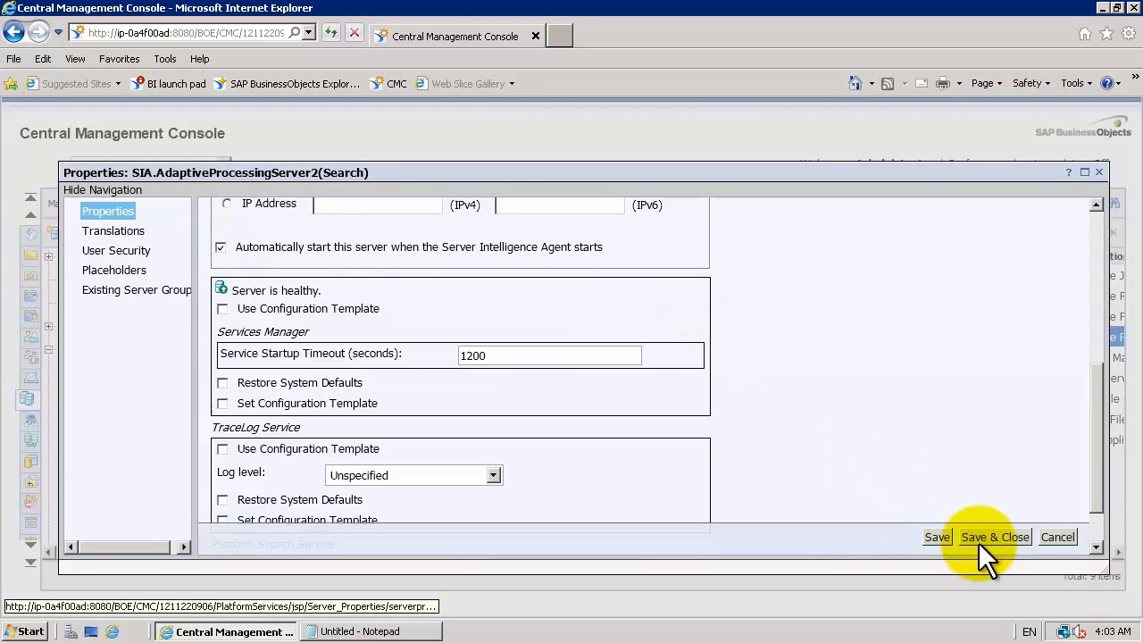
drag(451, 258, 477, 258)
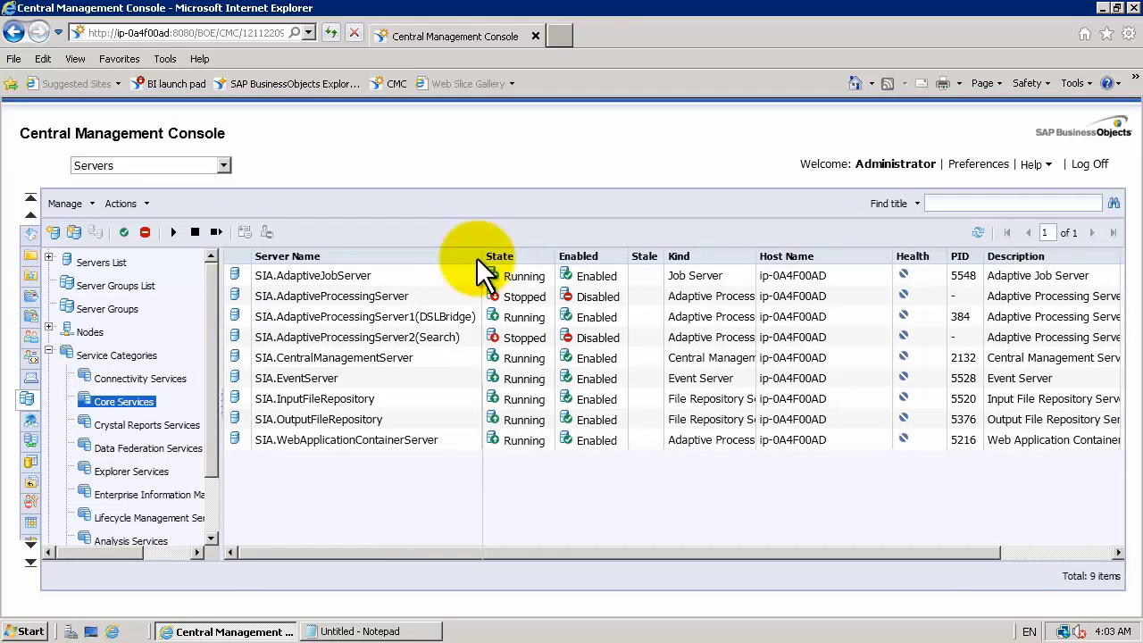
Go to the Applications area and open the properties of the Platform Search Application
click(224, 165)
scroll(214, 201, up, 1)
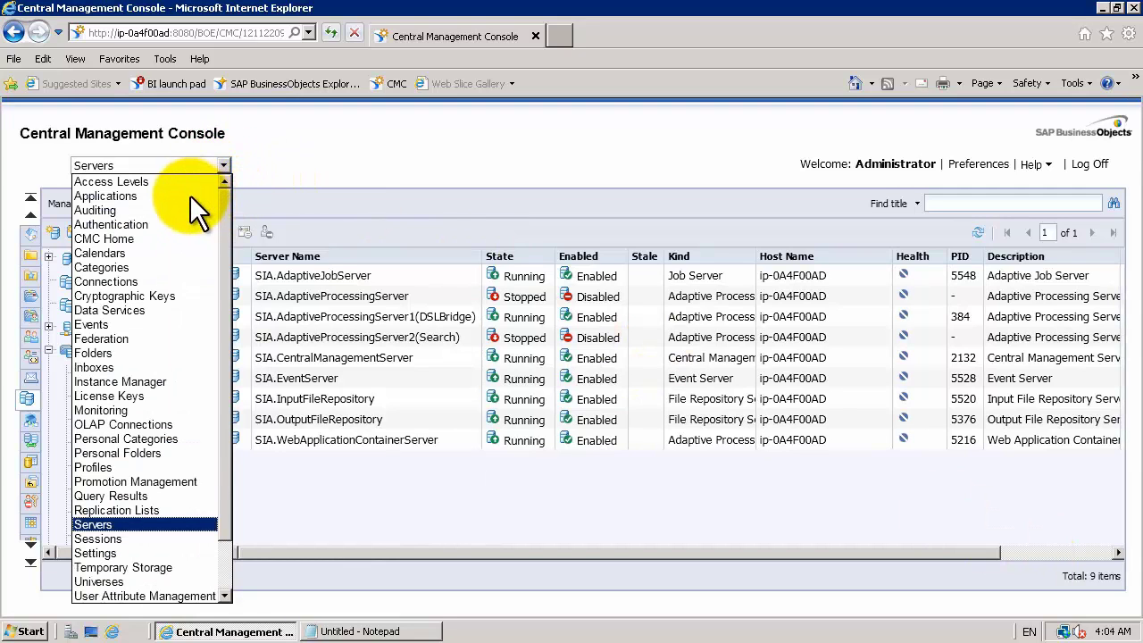
click(189, 195)
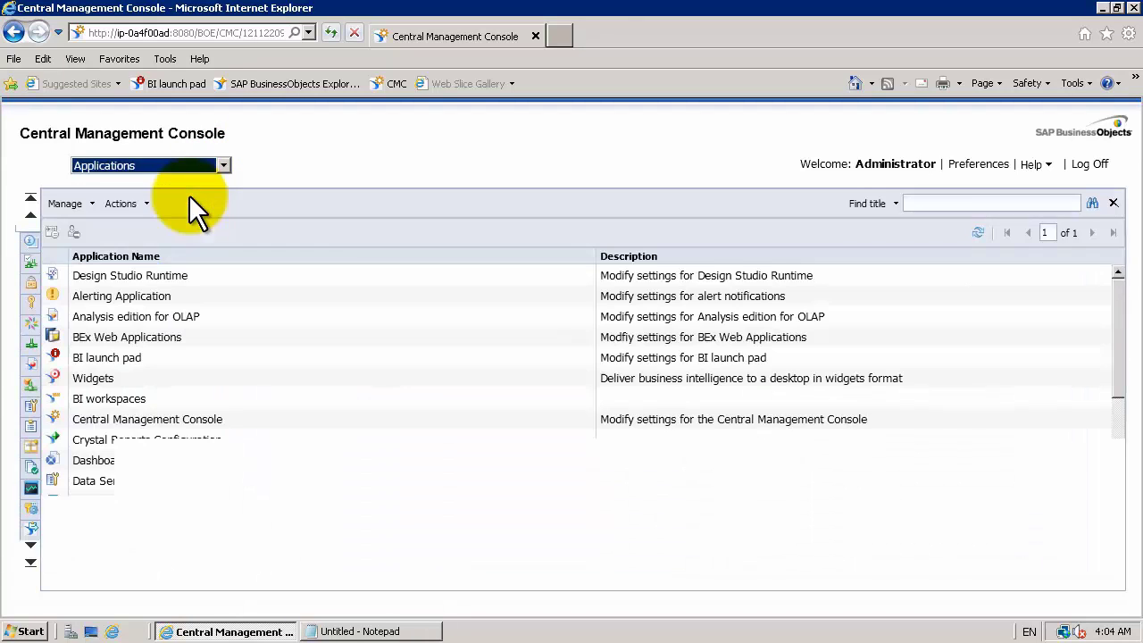
click(1120, 516)
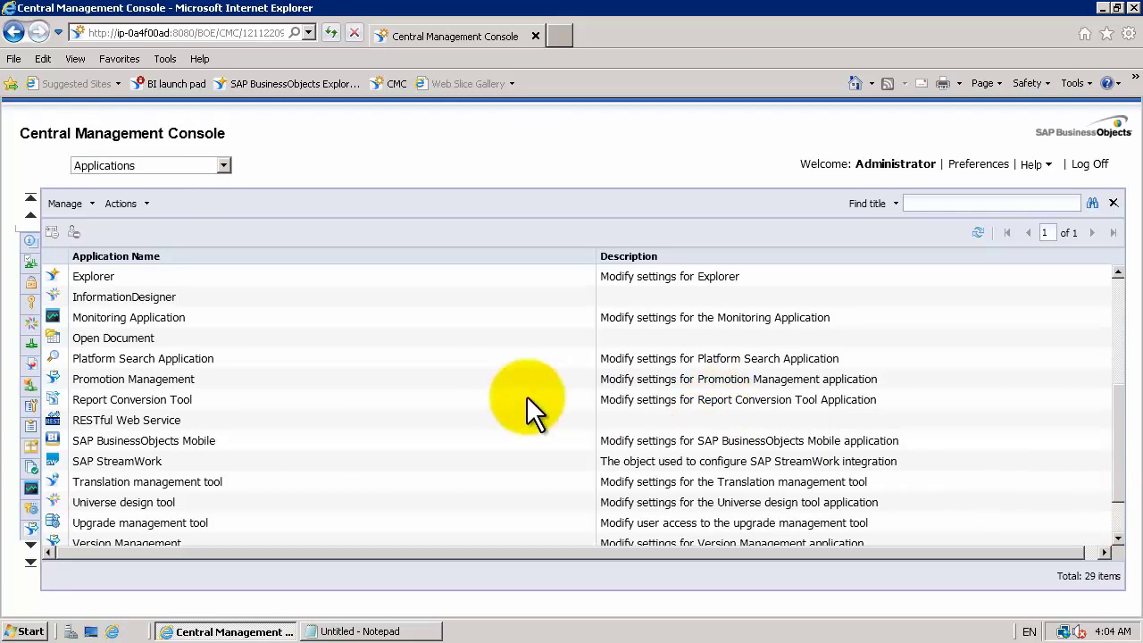
click(518, 359)
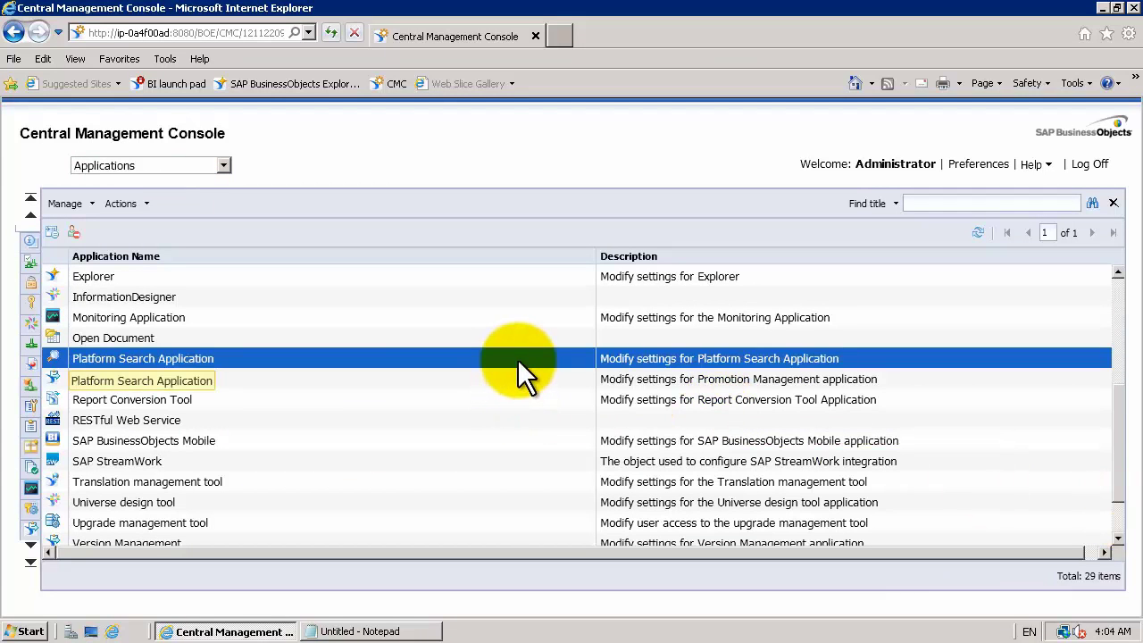
right_click(517, 358)
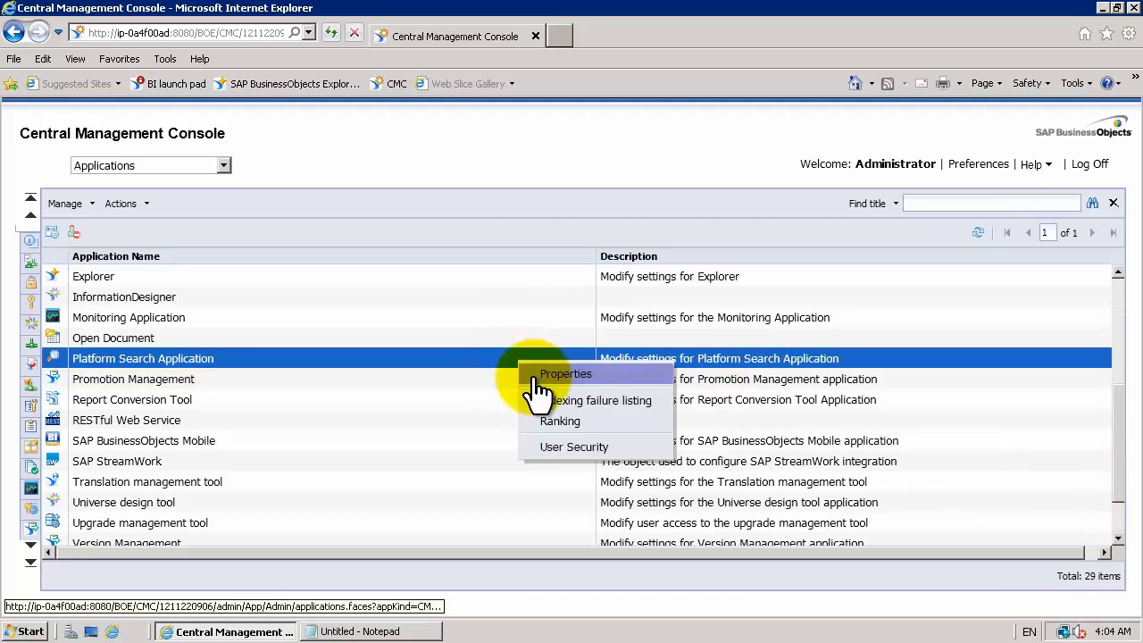
click(542, 375)
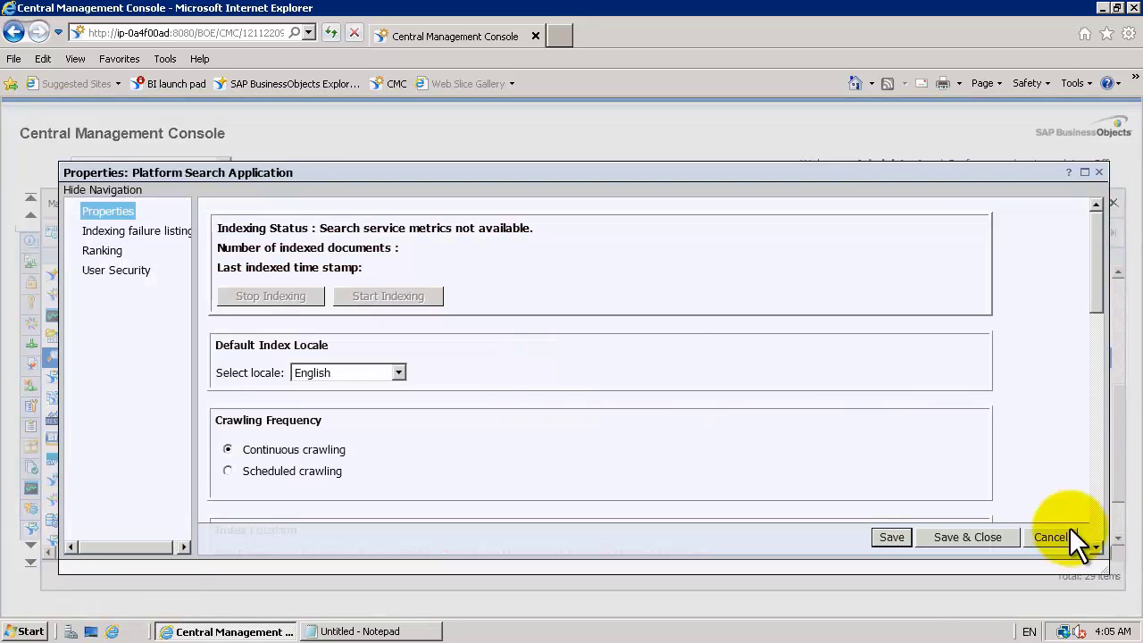
Set the Platform Search Application's level of indexing to Platform Metadata
scroll(1100, 542, down, 3)
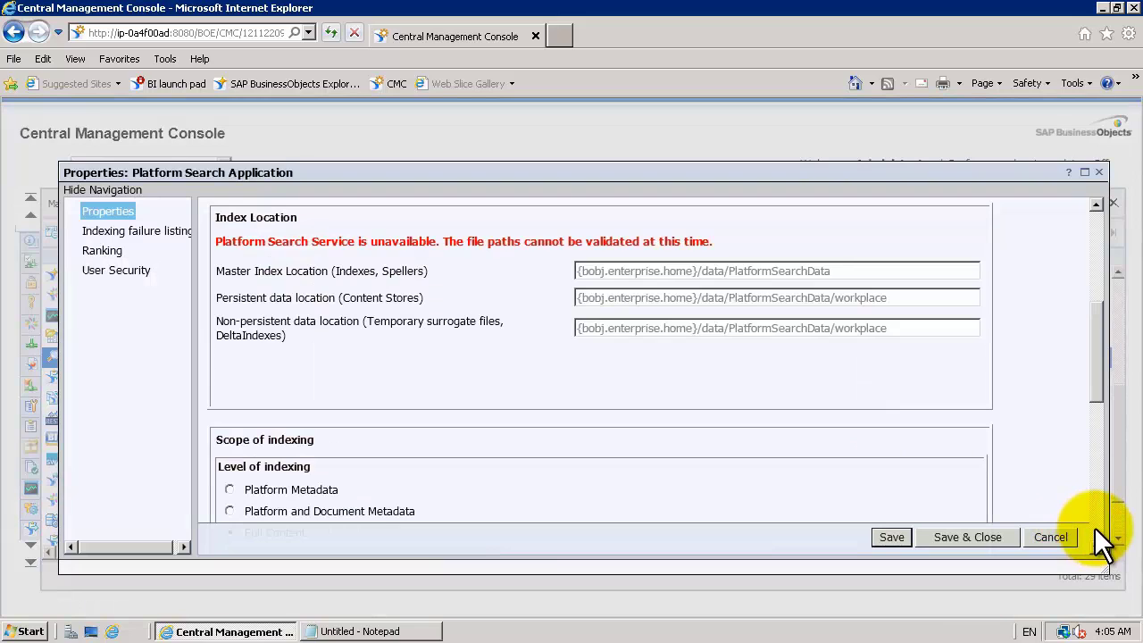
scroll(1100, 541, down, 1)
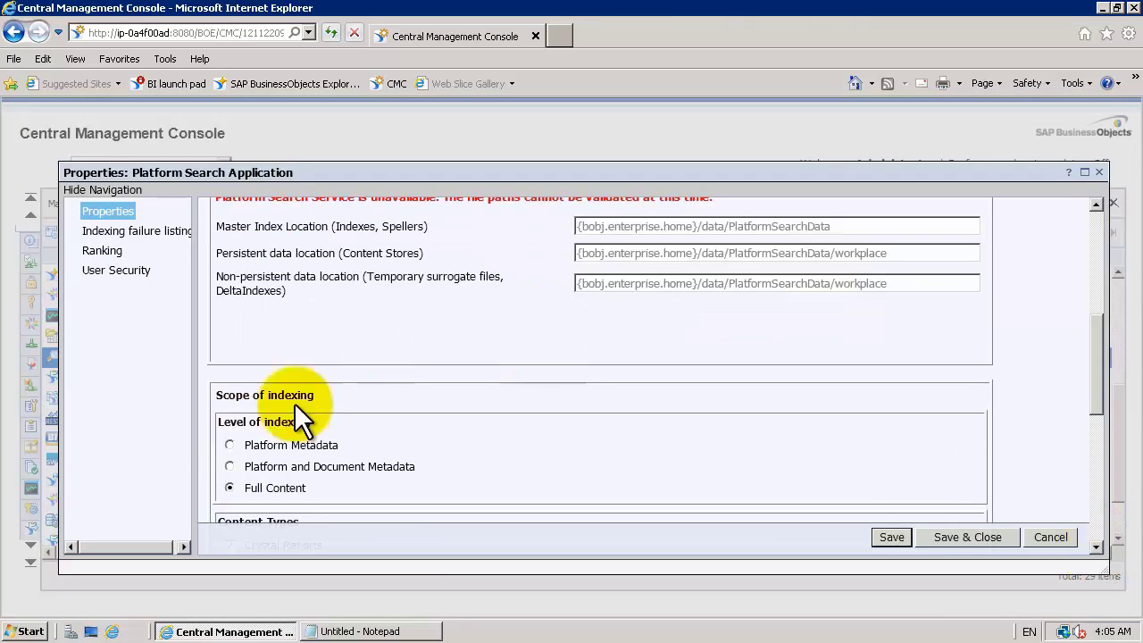
click(230, 442)
scroll(1101, 541, down, 8)
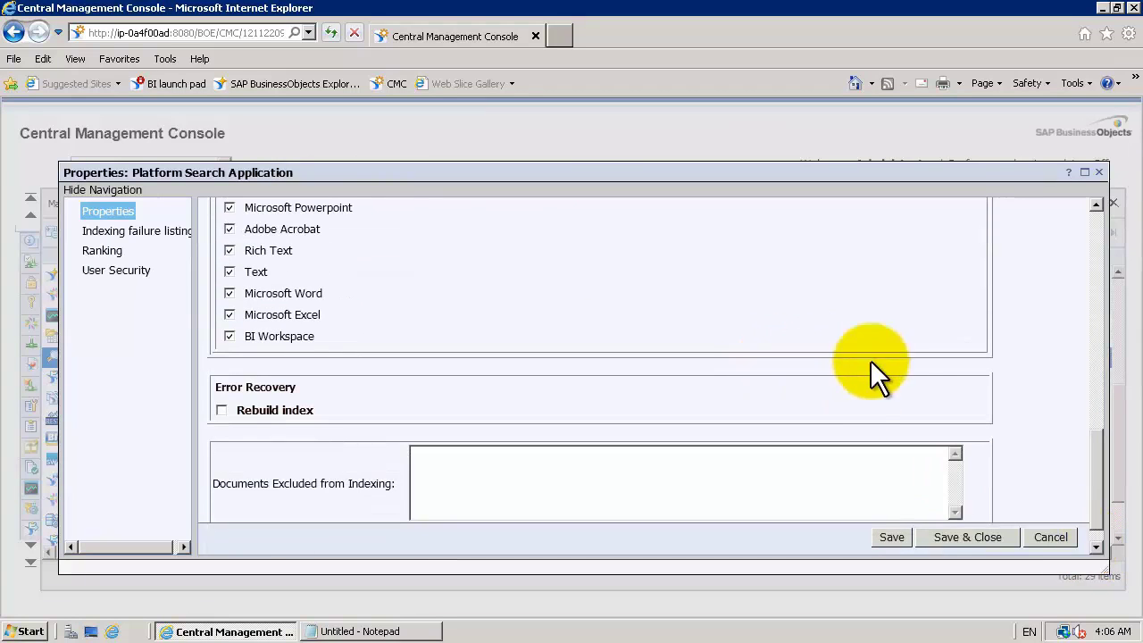
Exclude Universe from the indexed content types, turn on Rebuild index, and save the Platform Search properties, accepting the loss of existing index information
click(1097, 206)
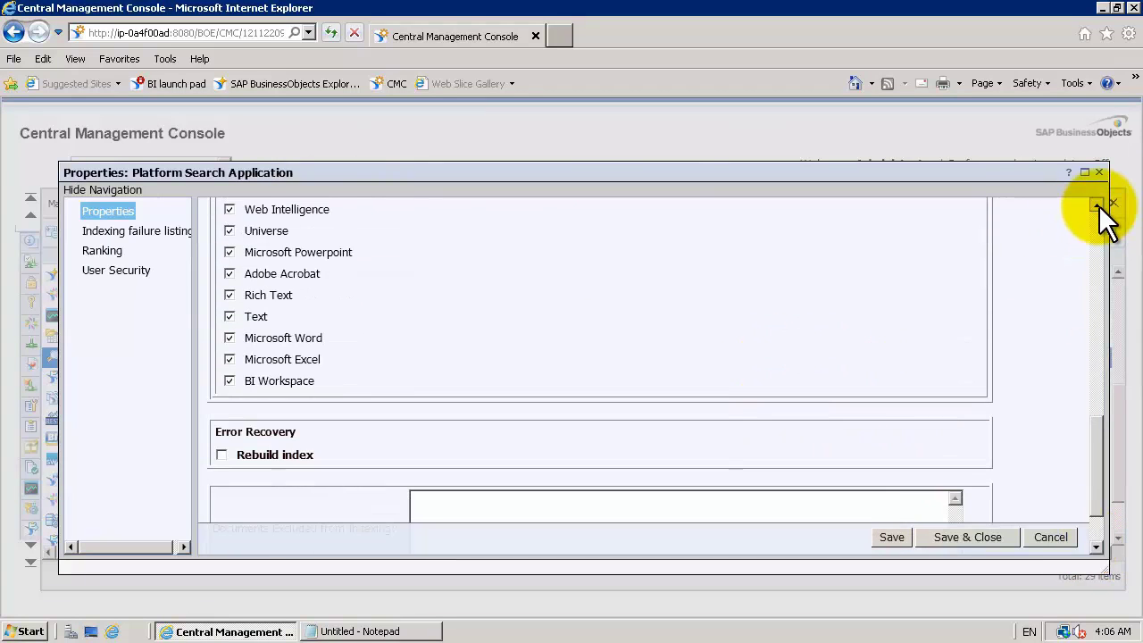
click(229, 231)
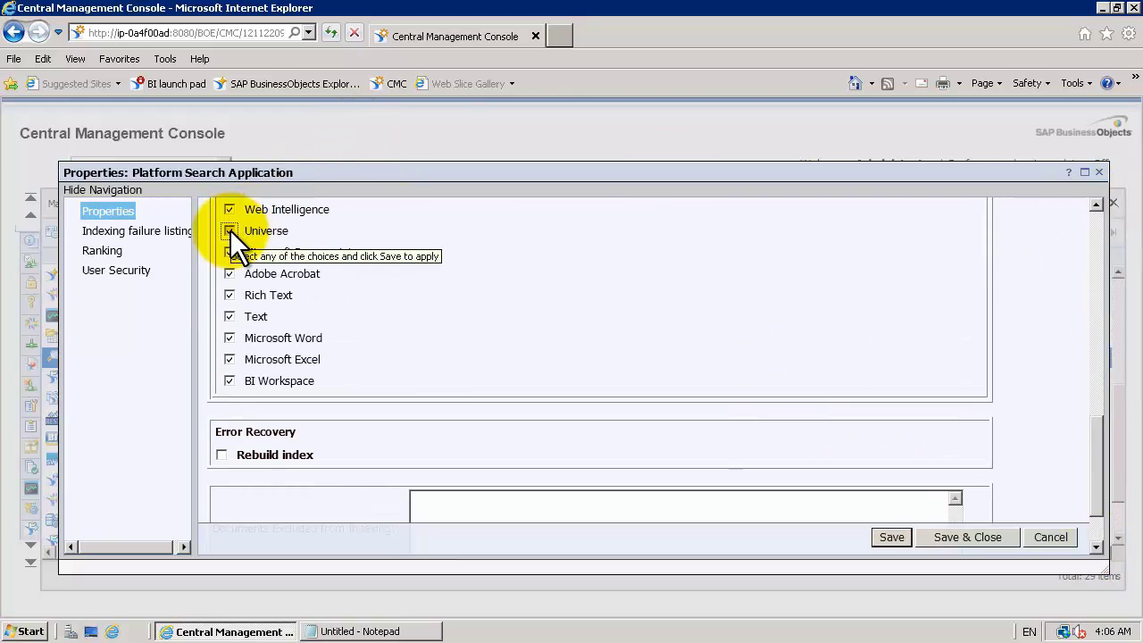
click(222, 454)
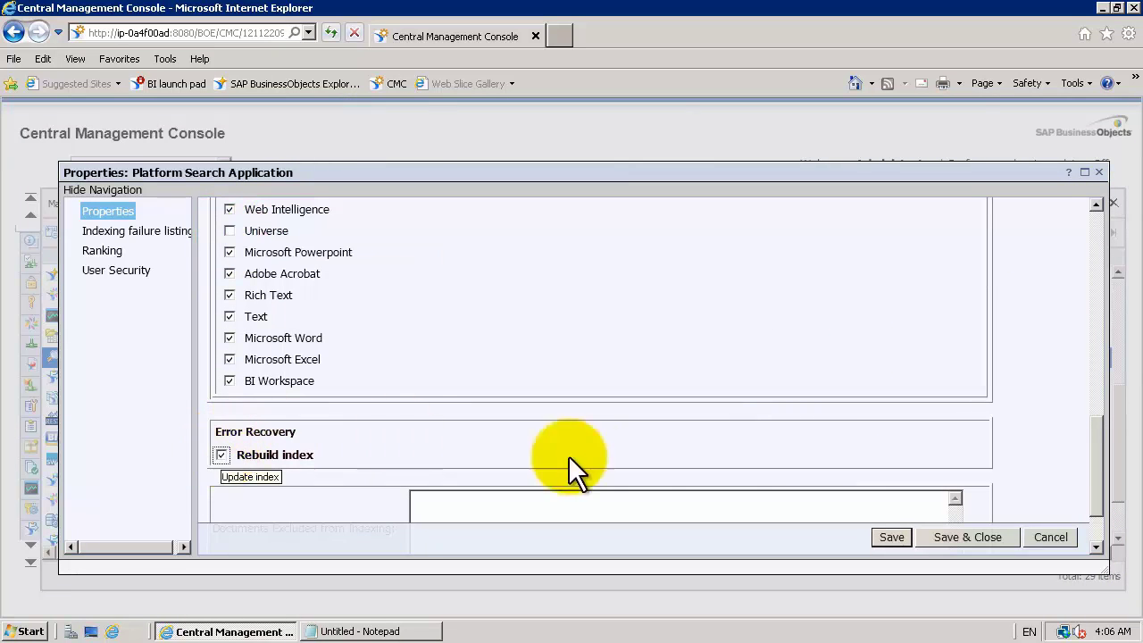
click(940, 535)
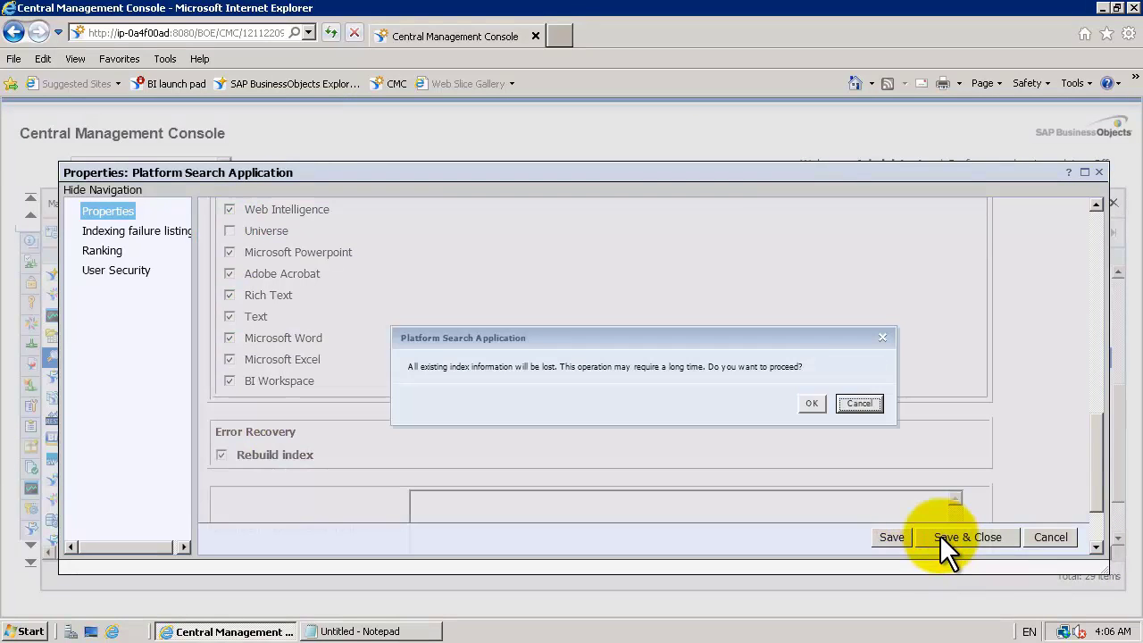
click(812, 404)
Return to the core services in the Servers area and start SIA.AdaptiveProcessingServer2(Search)
click(221, 168)
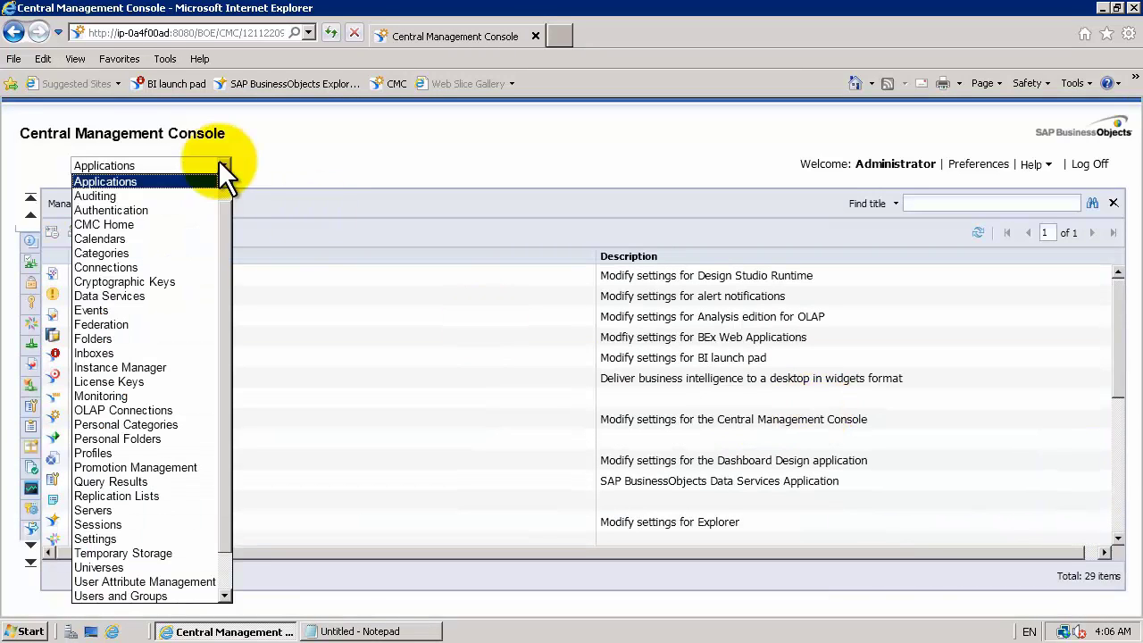
click(159, 509)
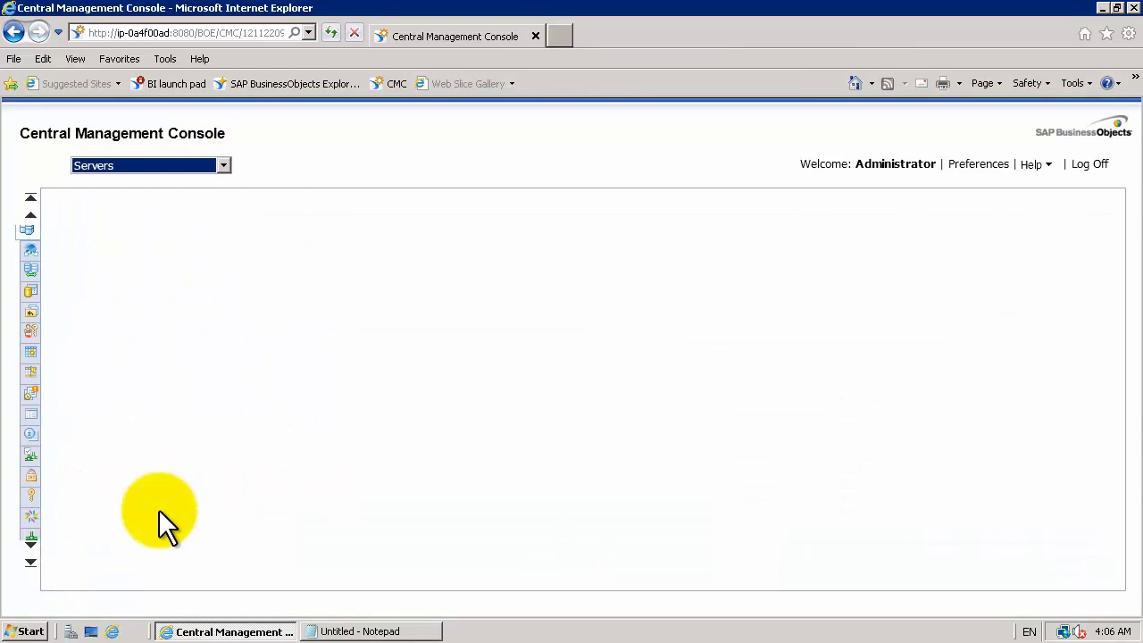
click(128, 404)
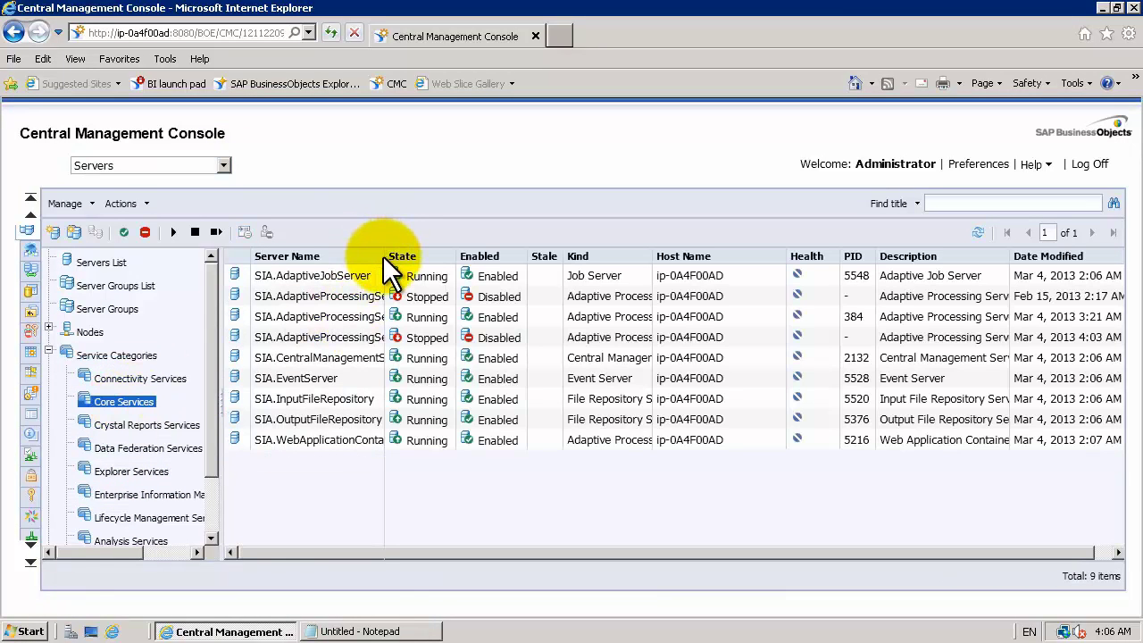
drag(384, 256, 549, 248)
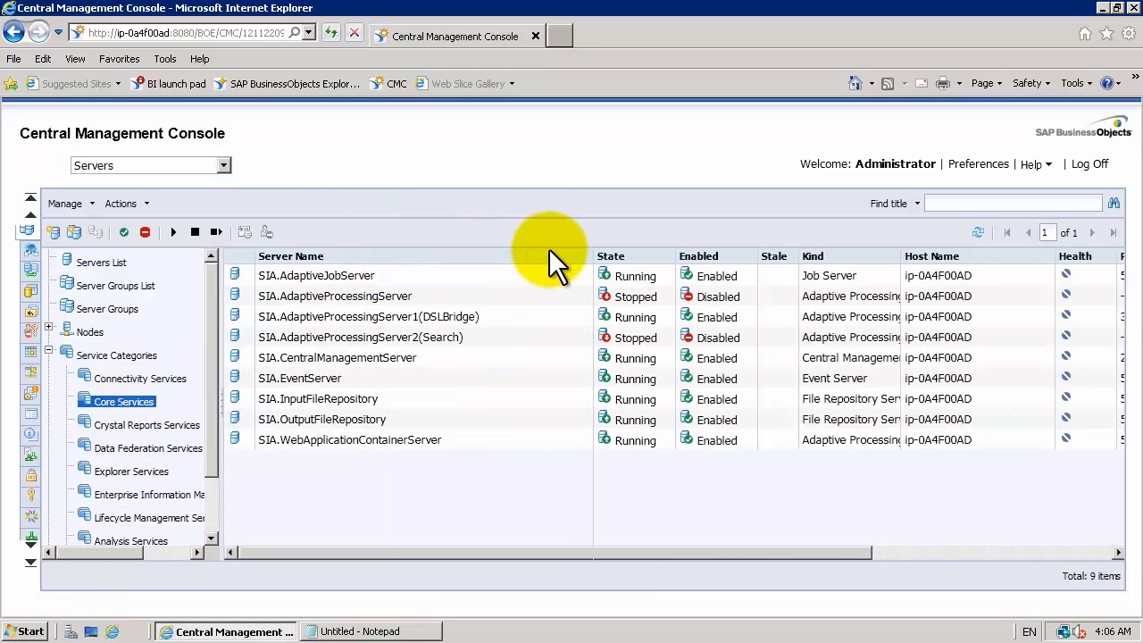
click(500, 337)
right_click(500, 337)
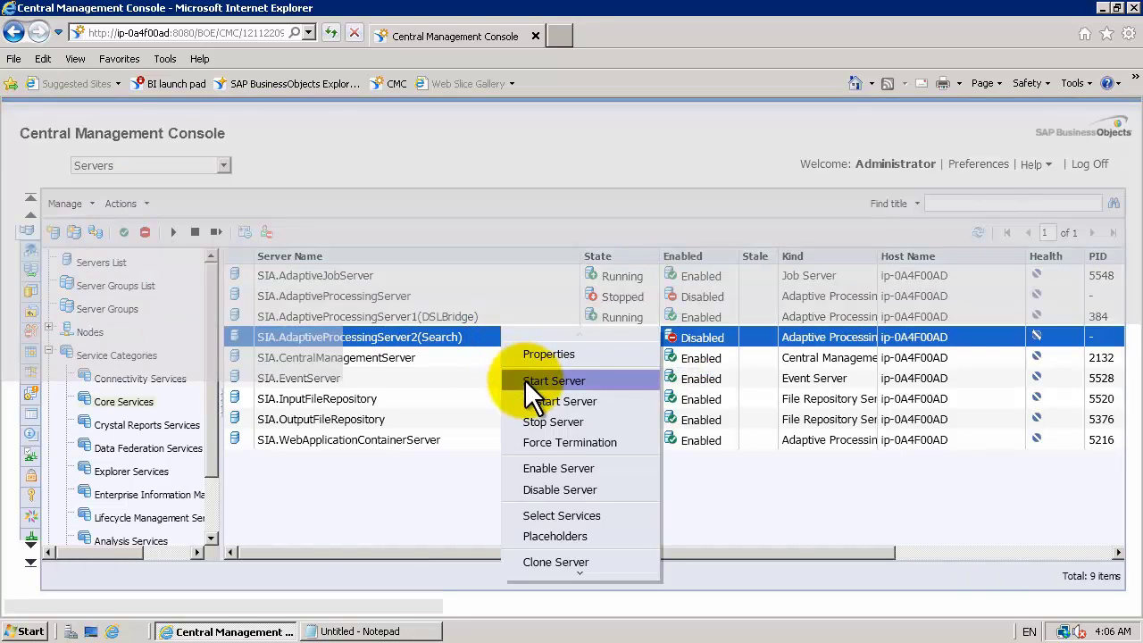
click(528, 382)
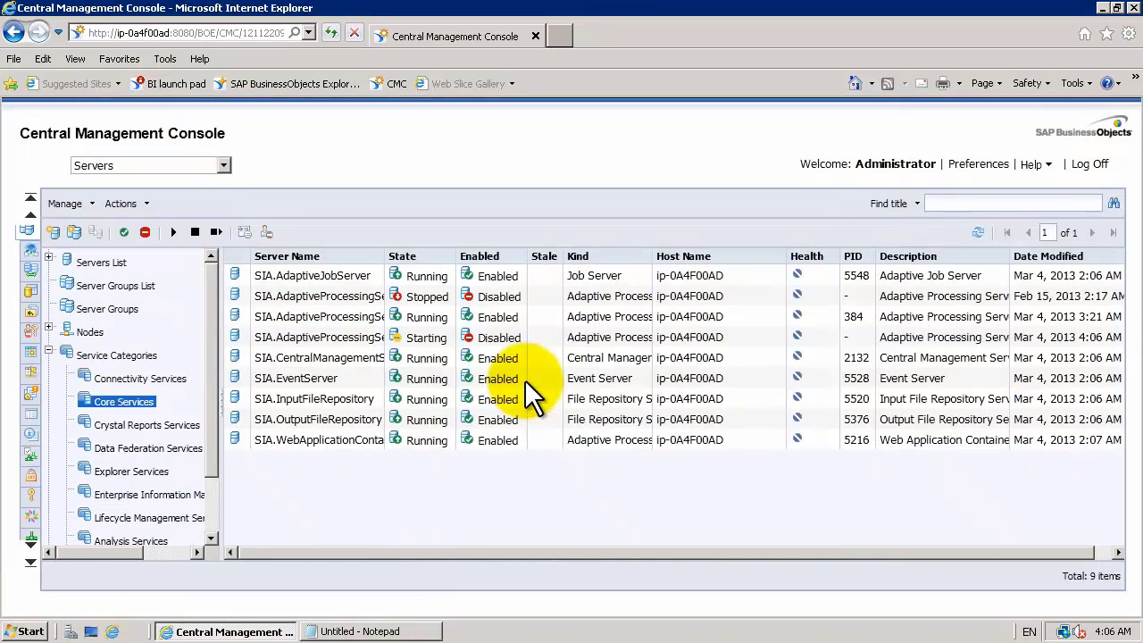
drag(511, 273, 516, 284)
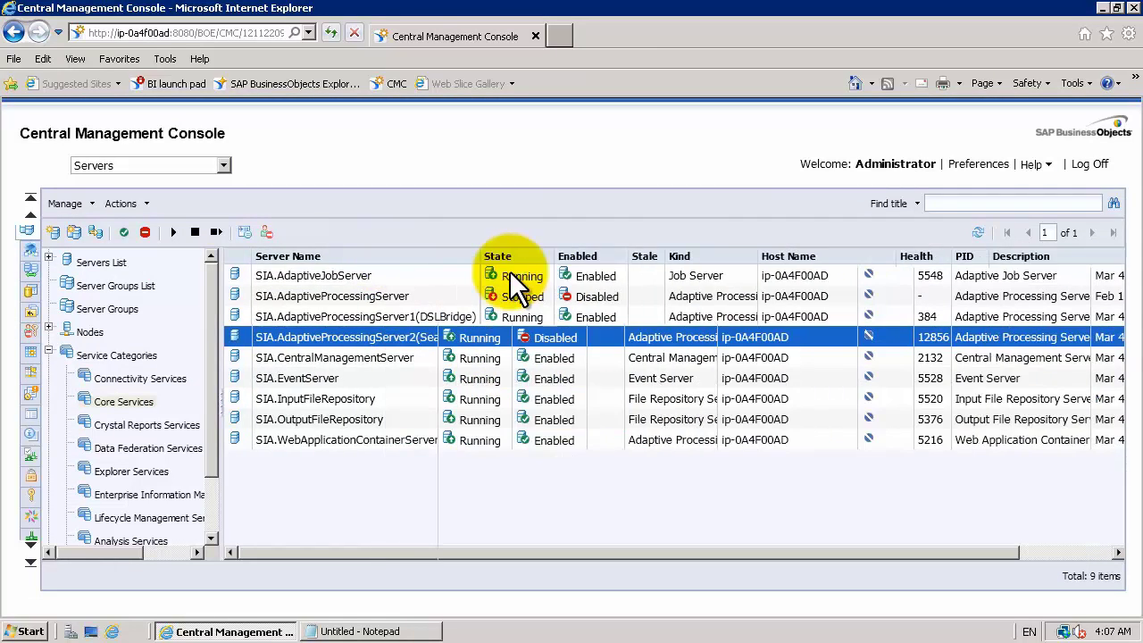
Enable SIA.AdaptiveProcessingServer2(Search) and widen the Server Name column to show the full names
right_click(469, 340)
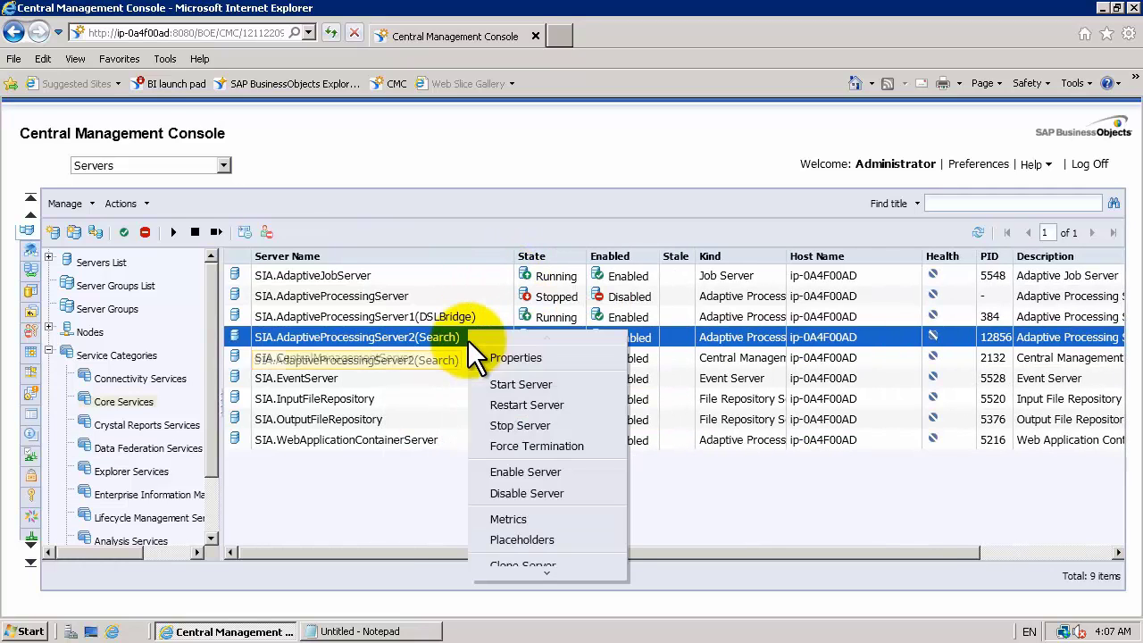
click(486, 473)
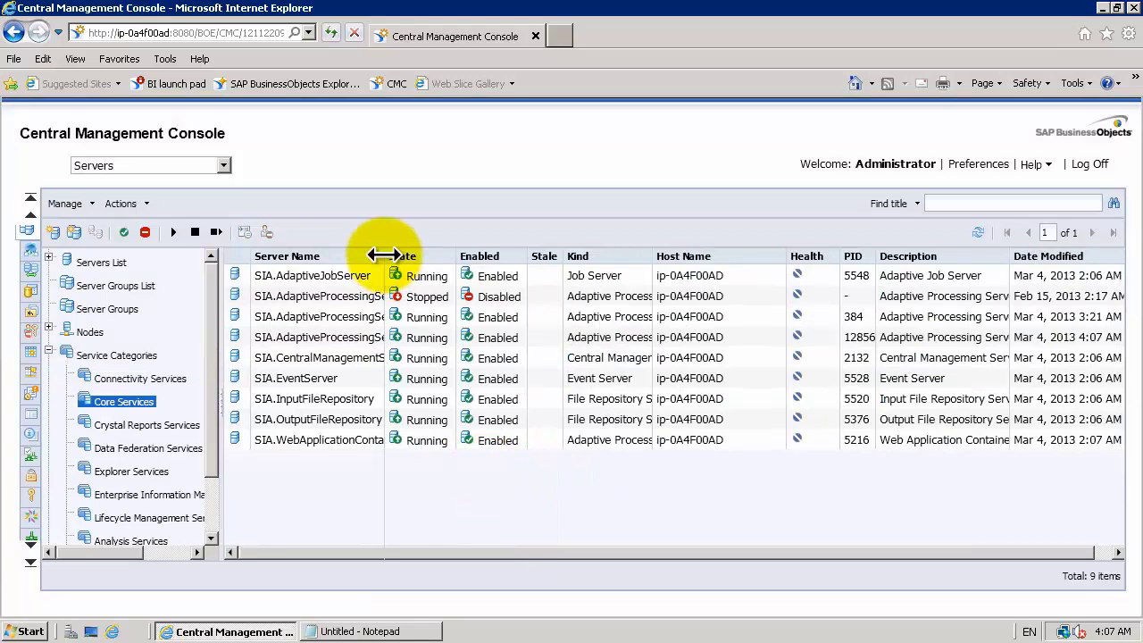
drag(385, 256, 502, 264)
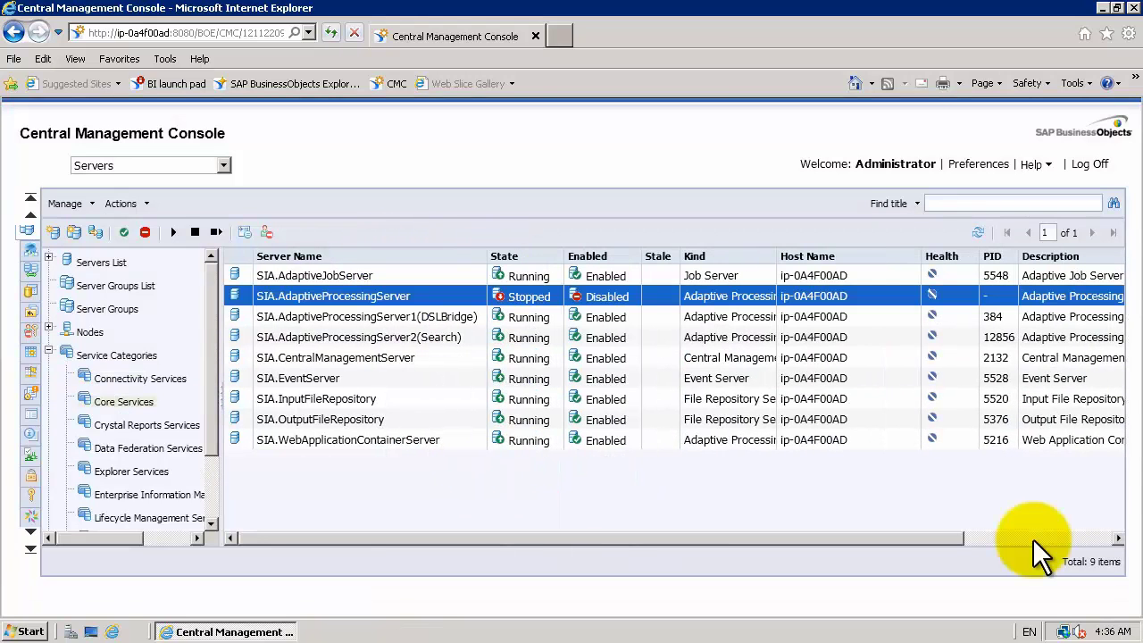
Clone SIA.AdaptiveProcessingServer to the SIA node under the name SIA.AdaptiveProcessingServer3(OLAP)
right_click(476, 296)
click(491, 522)
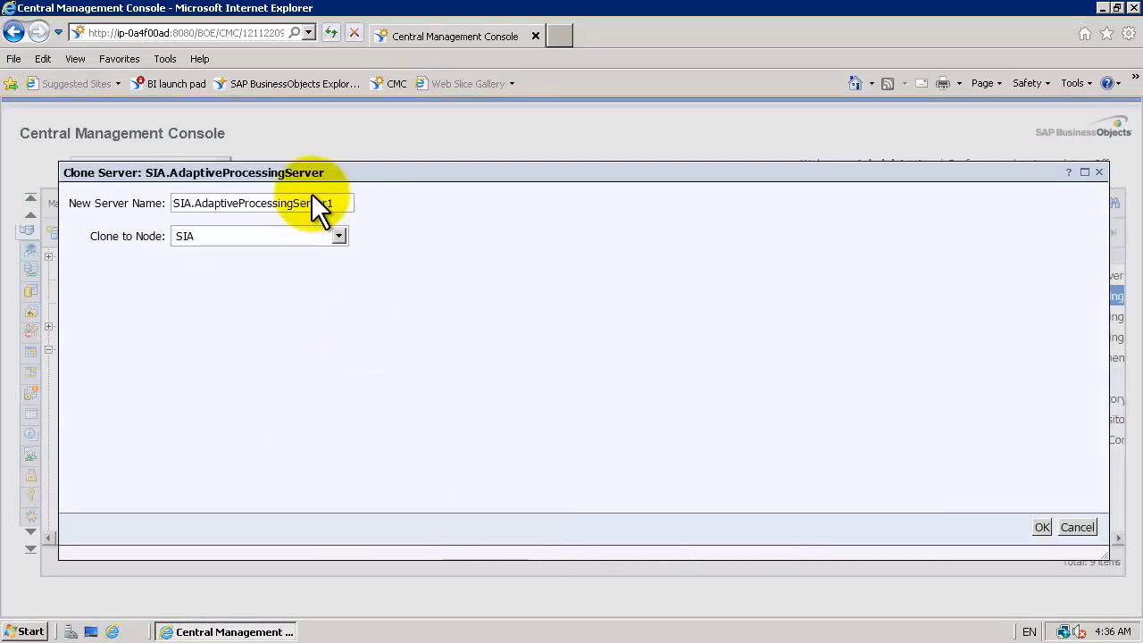
key(BackSpace)
text(3)
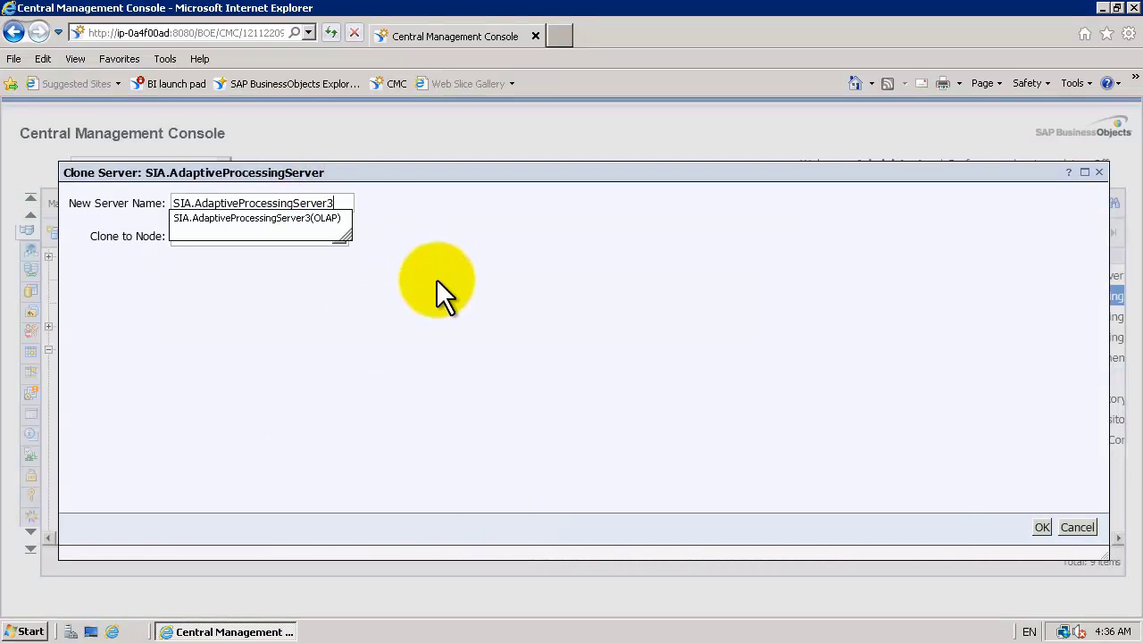
key(Caps_Lock)
text((OLAP)
key(Caps_Lock)
text())
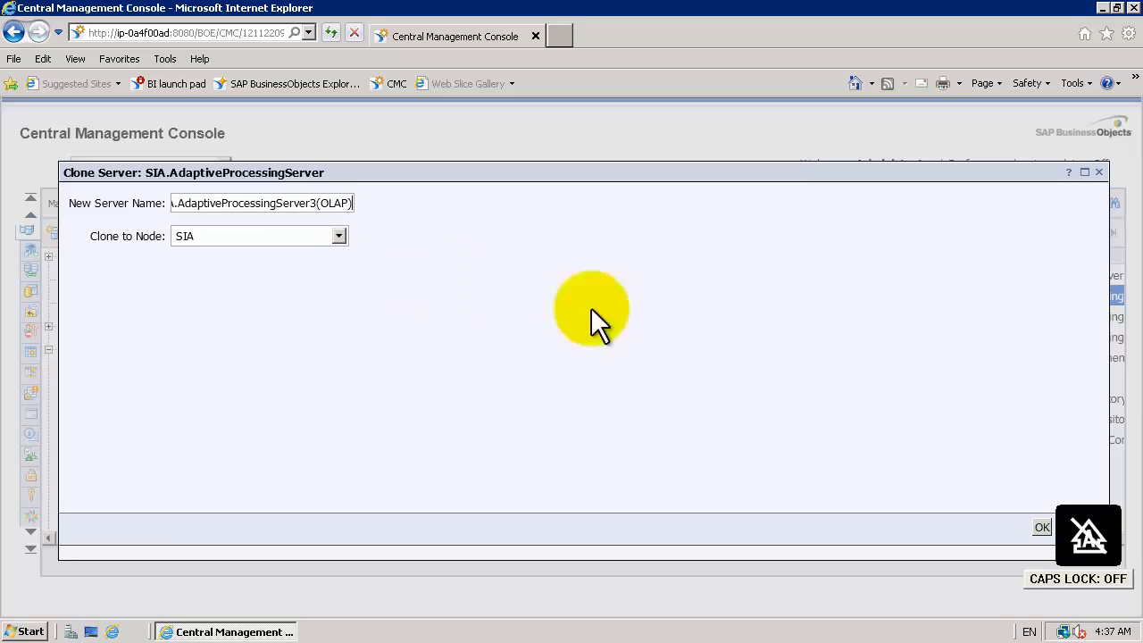
click(1042, 526)
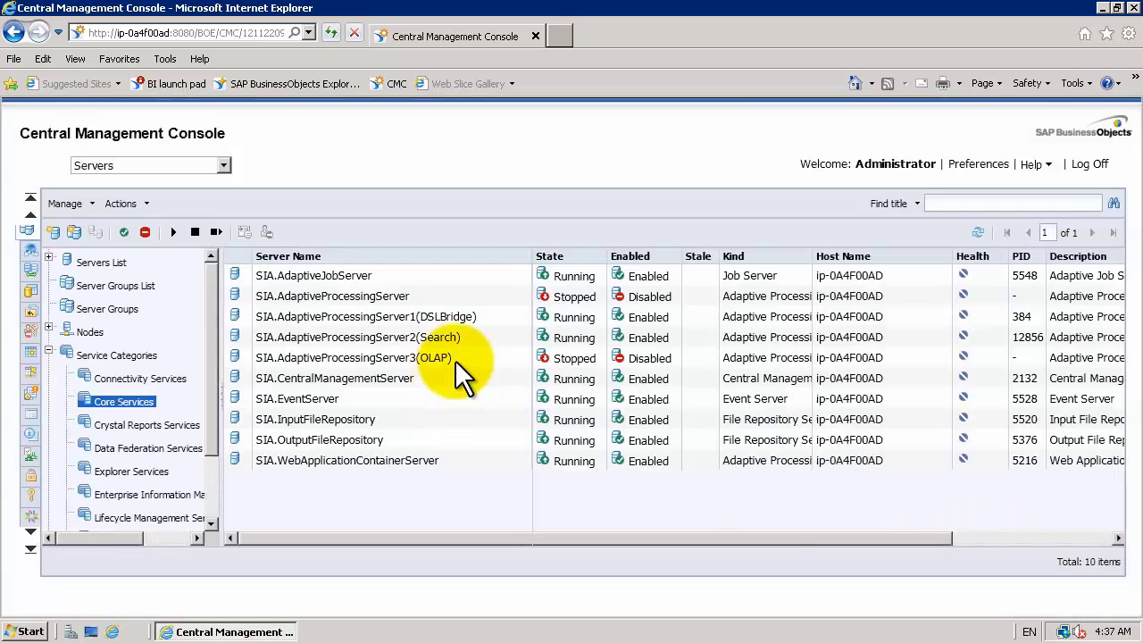
Replace all services of SIA.AdaptiveProcessingServer3(OLAP) with only Multi Dimensional Analysis Service and BEx Web Applications Service
click(452, 359)
right_click(456, 363)
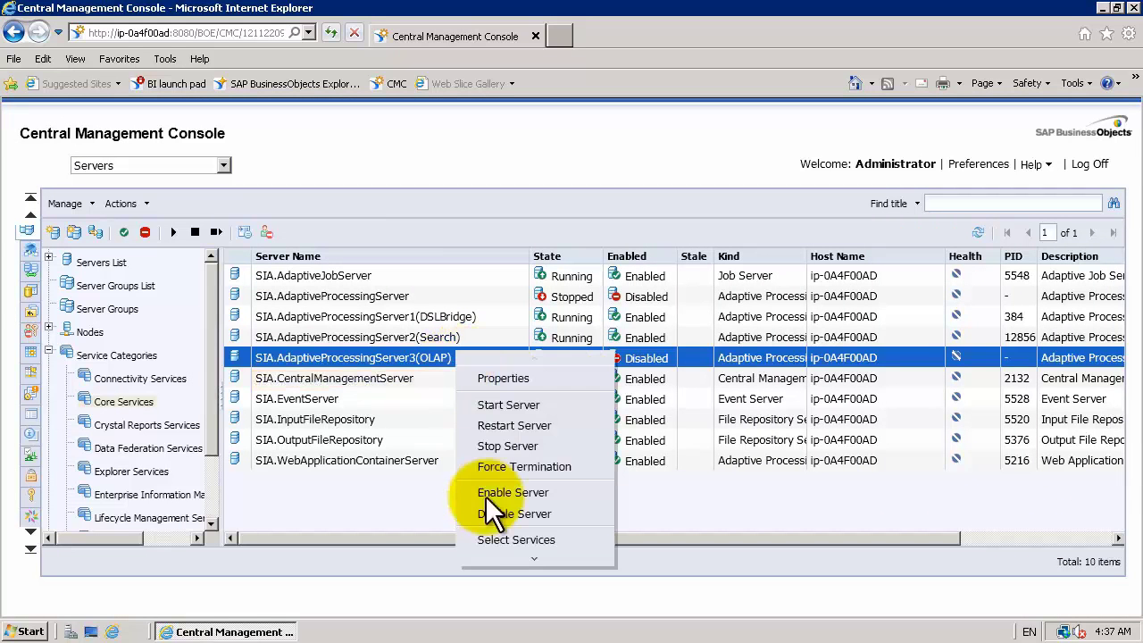
click(492, 538)
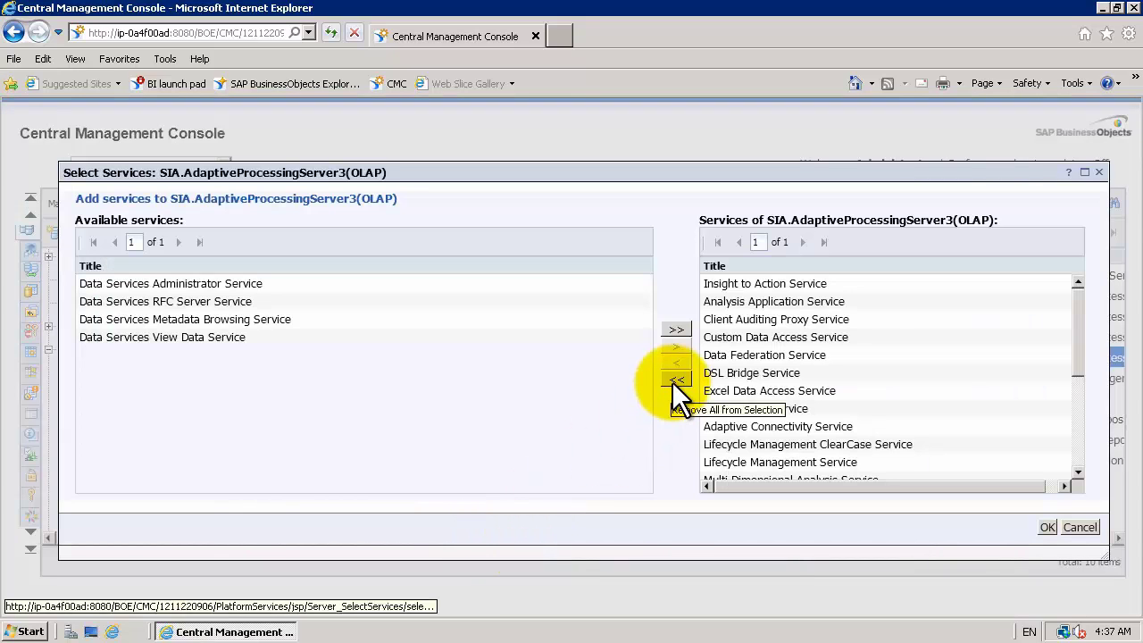
click(676, 381)
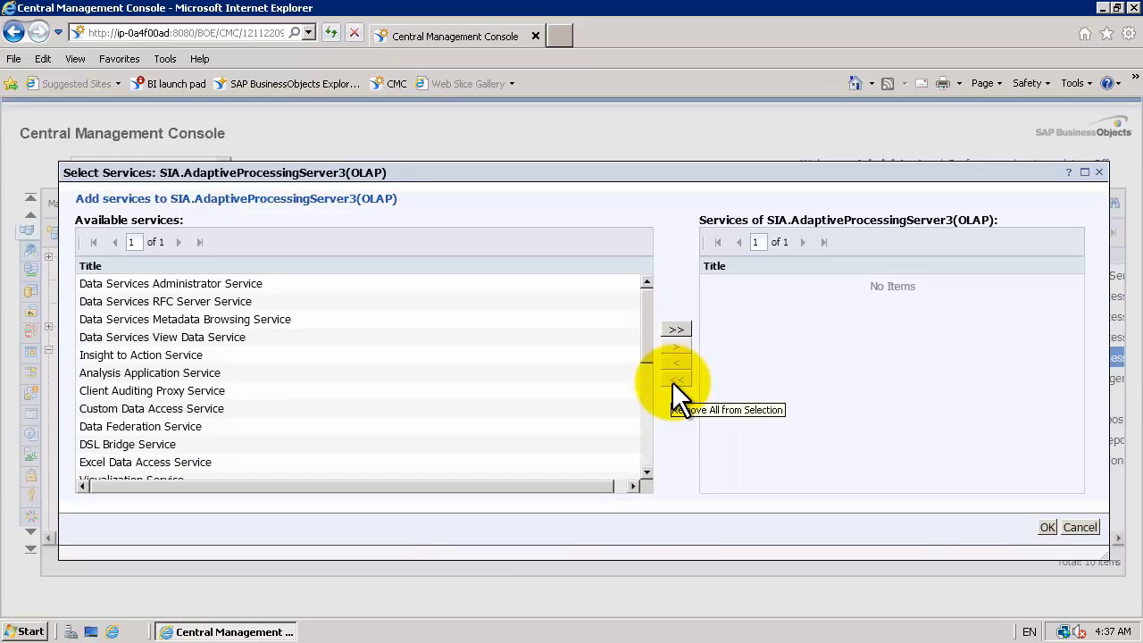
click(647, 455)
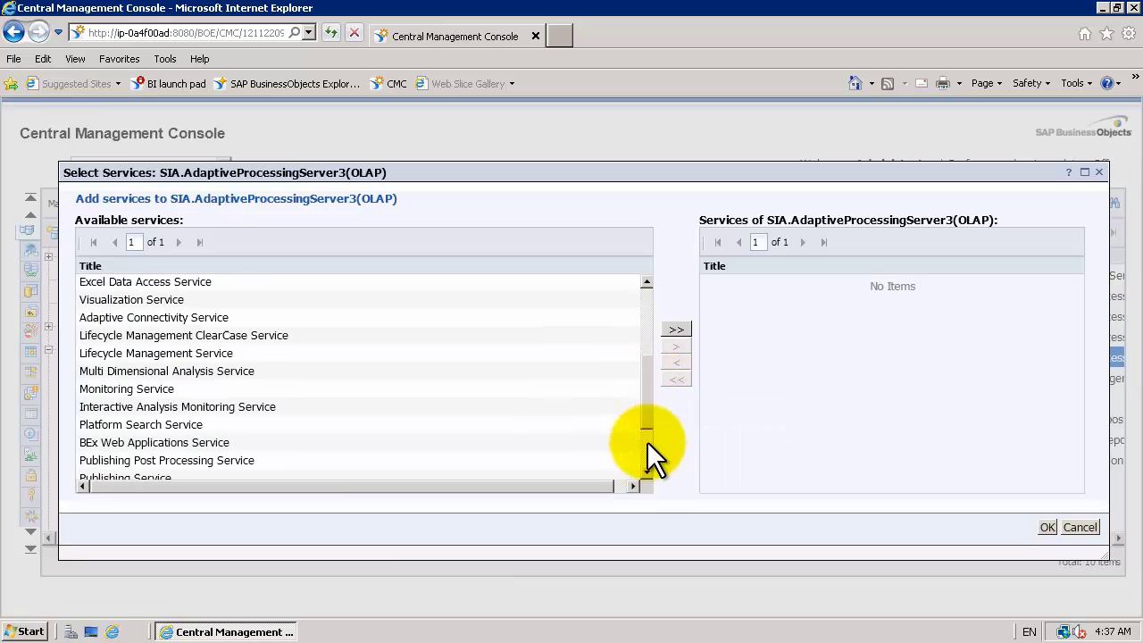
click(376, 370)
ctrl+click(362, 442)
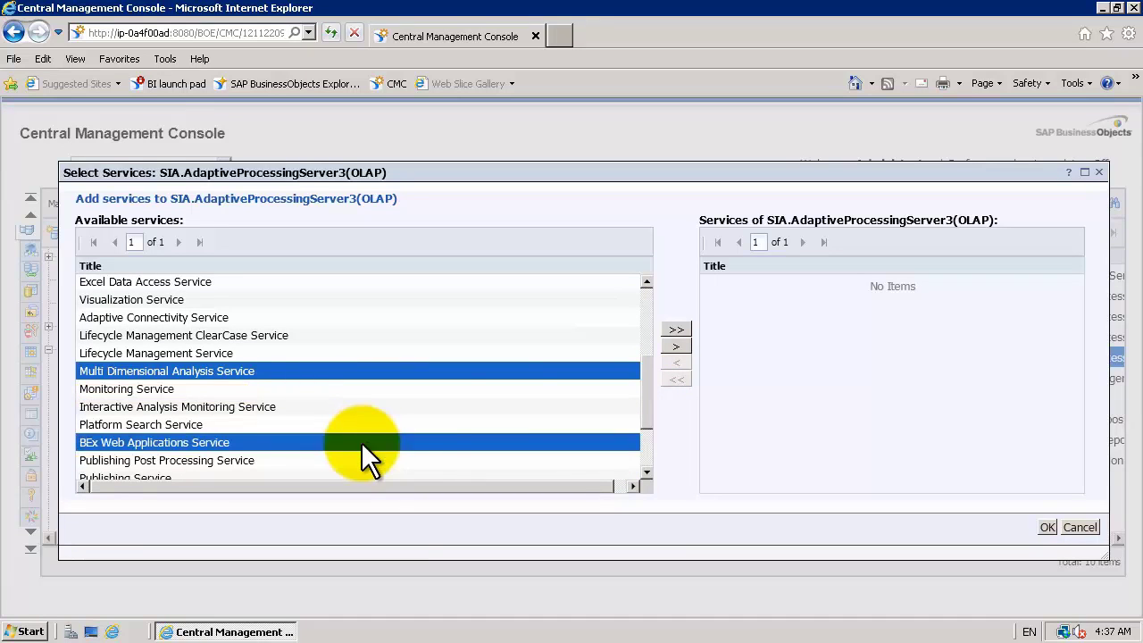
click(674, 348)
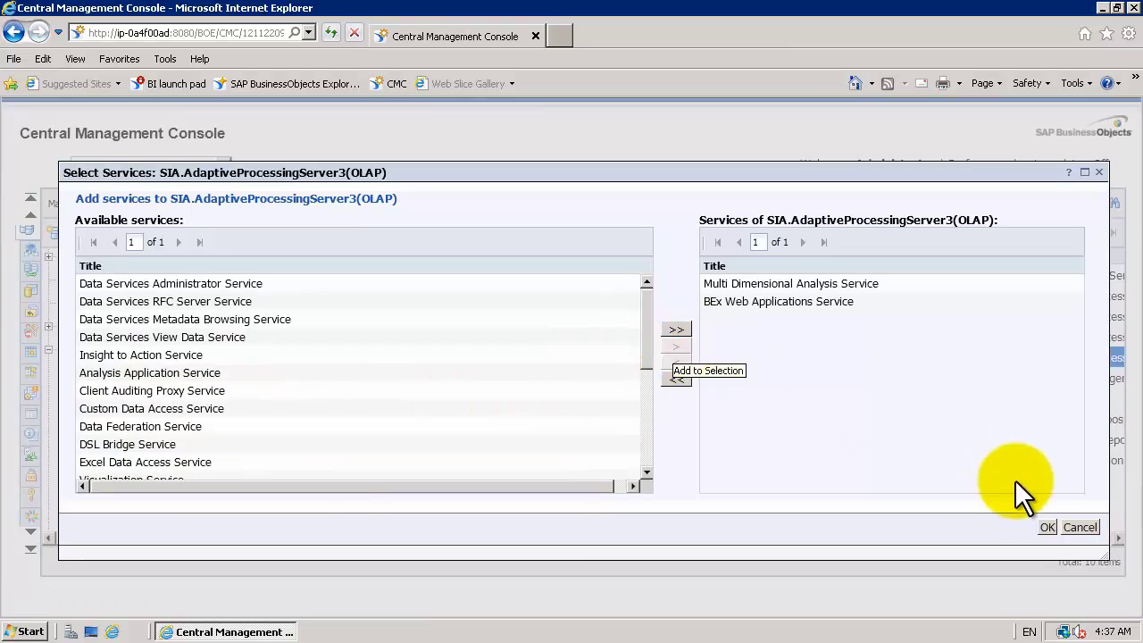
click(1045, 528)
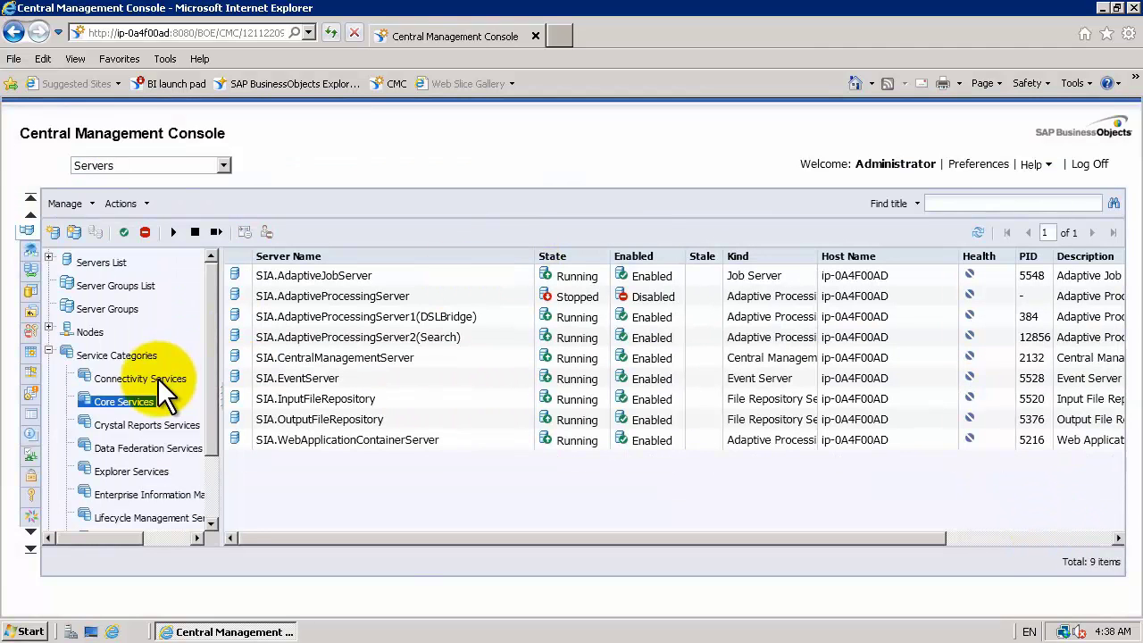
List the servers in the Analysis Services category and widen the Server Name column
click(211, 524)
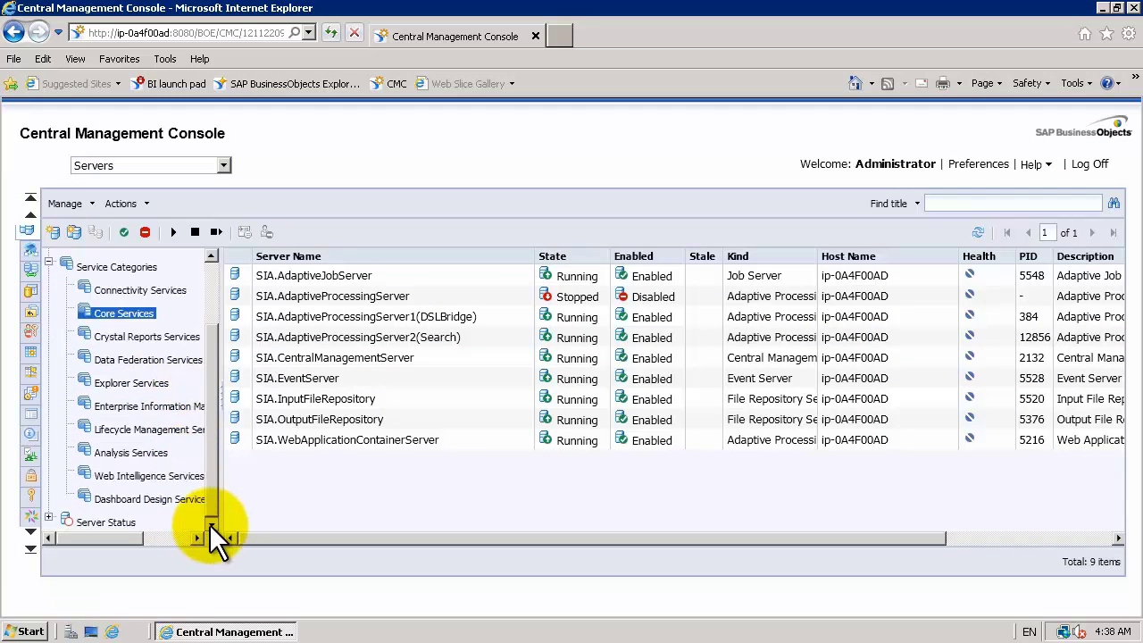
click(164, 455)
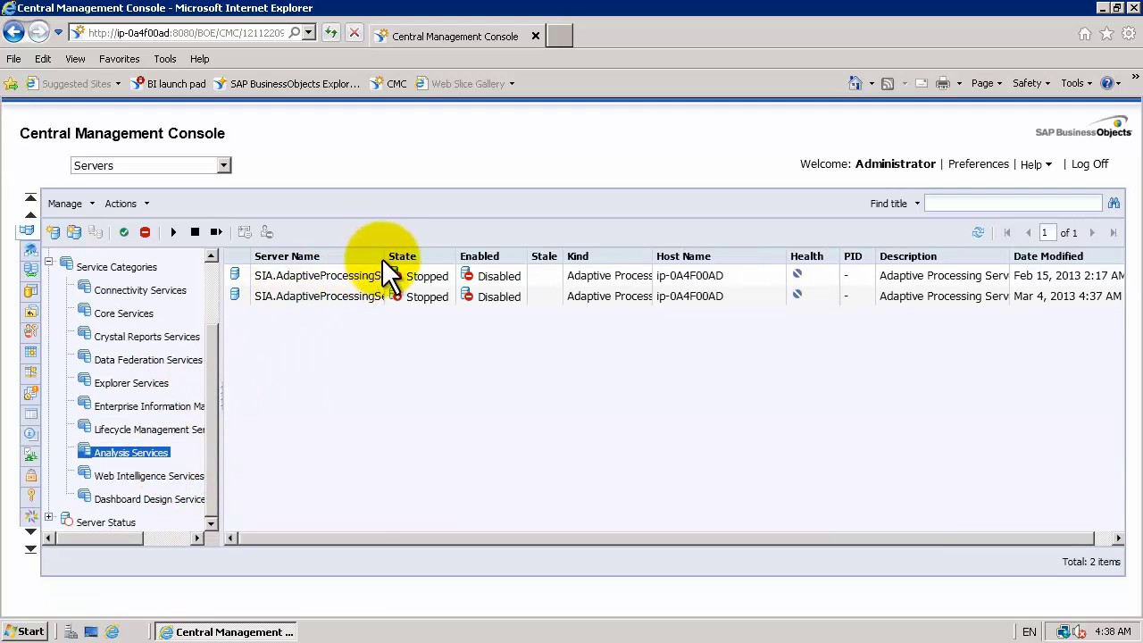
drag(385, 258, 490, 257)
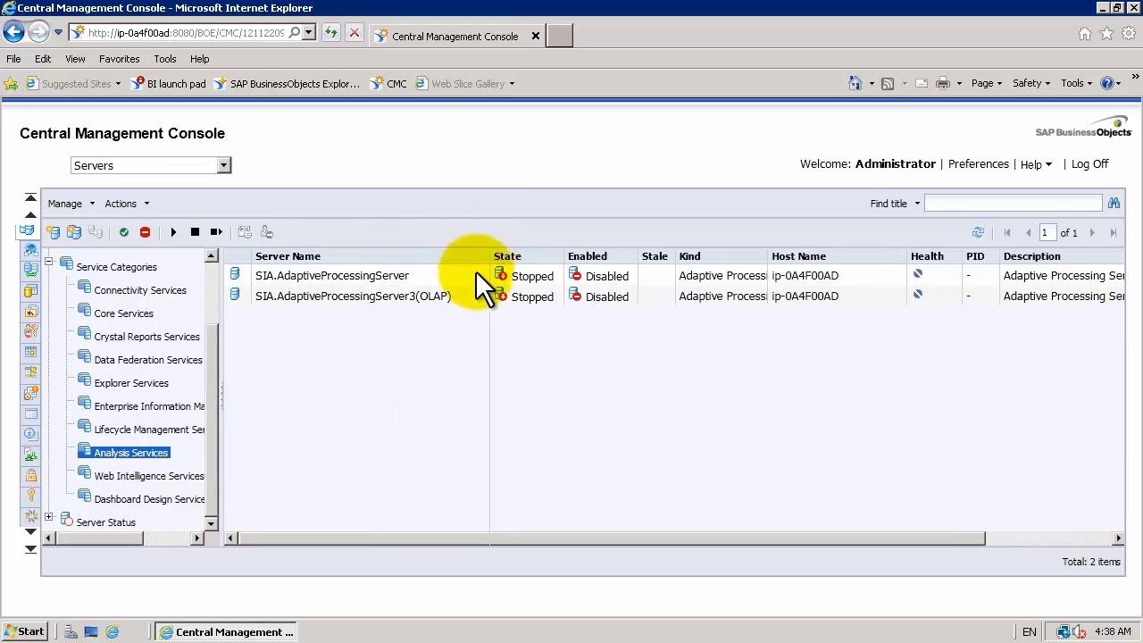
click(469, 292)
right_click(469, 292)
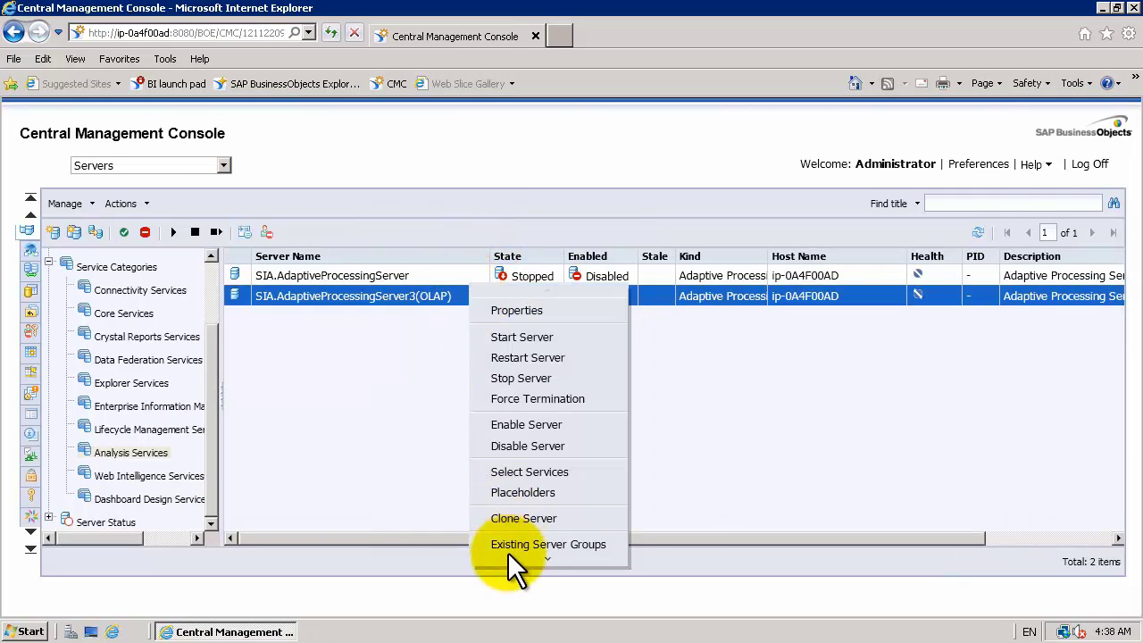
mouse_move(508, 553)
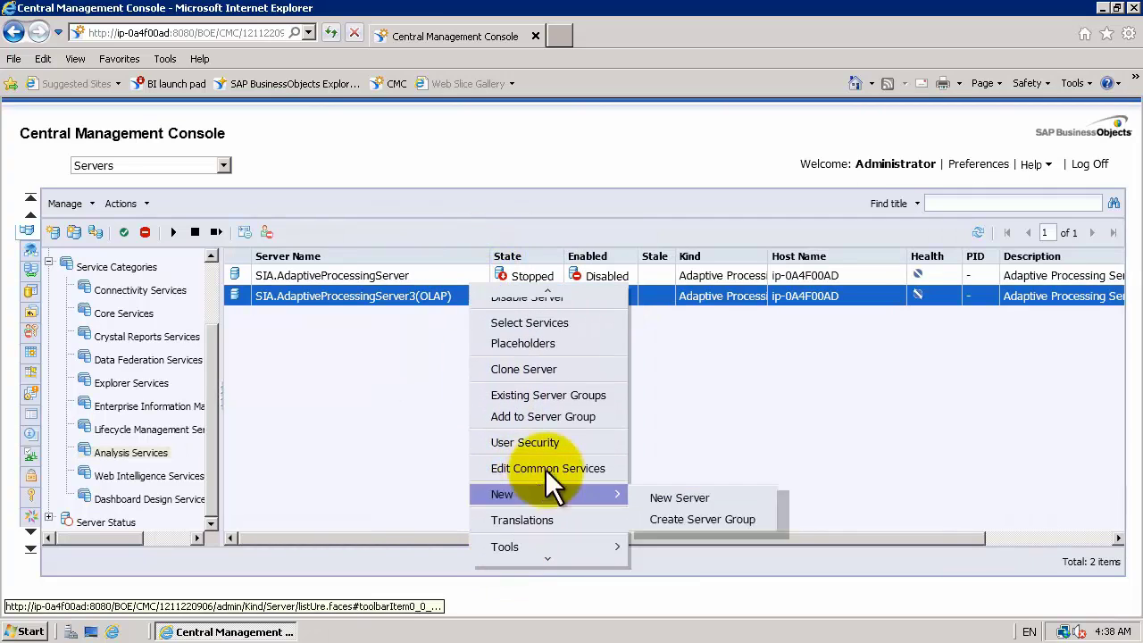
click(545, 468)
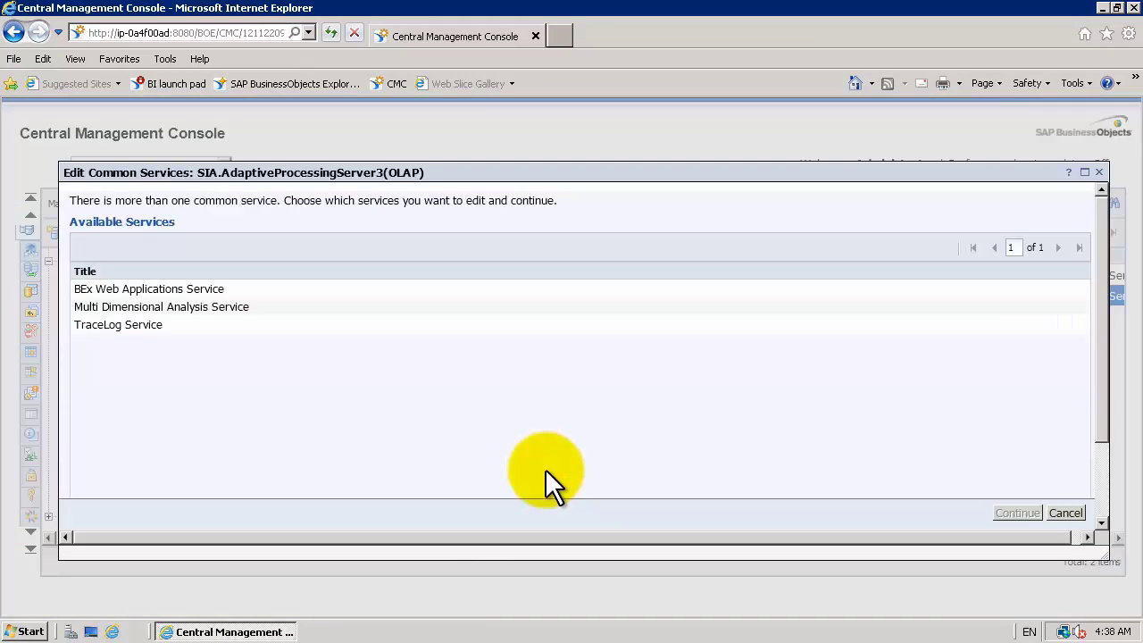
click(1065, 513)
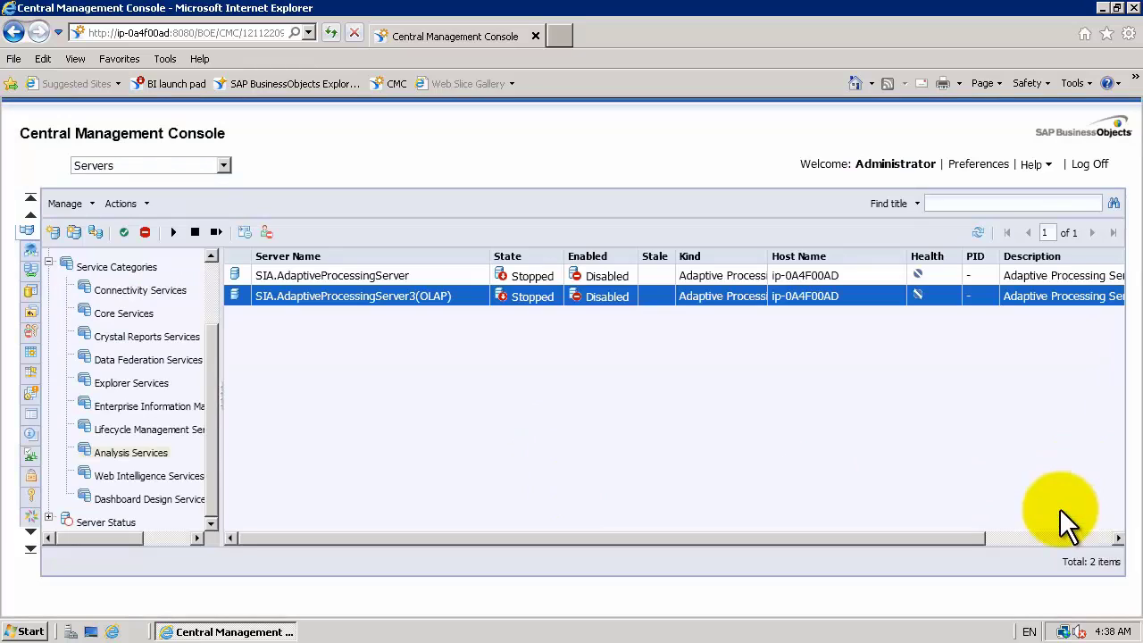
Copy the command line parameters from the properties of SIA.AdaptiveProcessingServer3(OLAP) into a new Notepad document
right_click(473, 297)
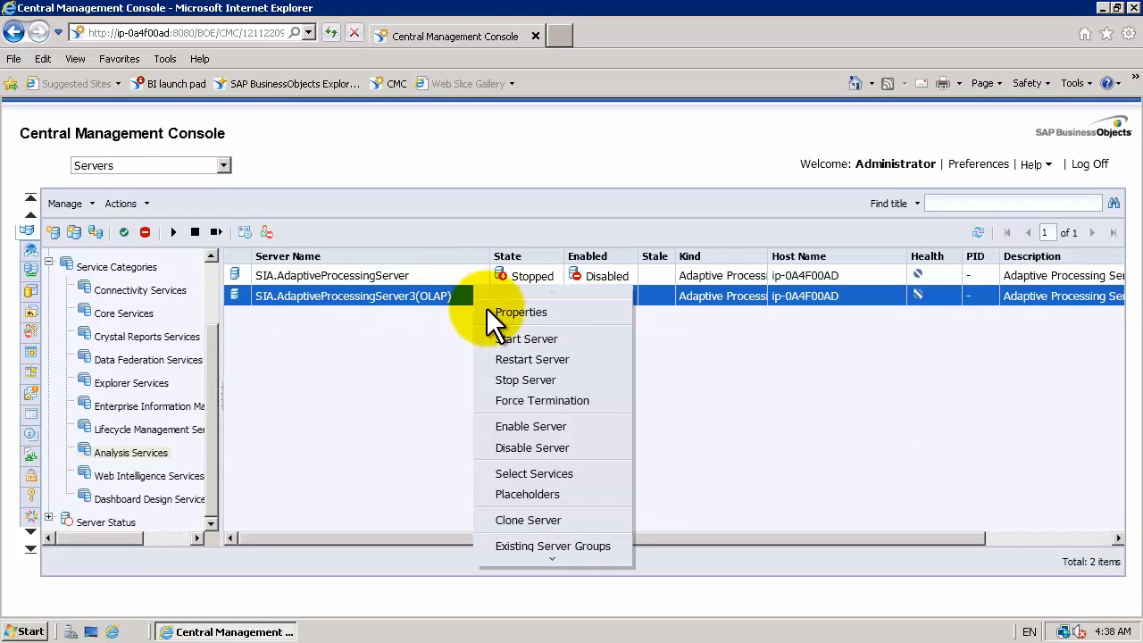
click(487, 310)
click(442, 417)
key(ctrl+a)
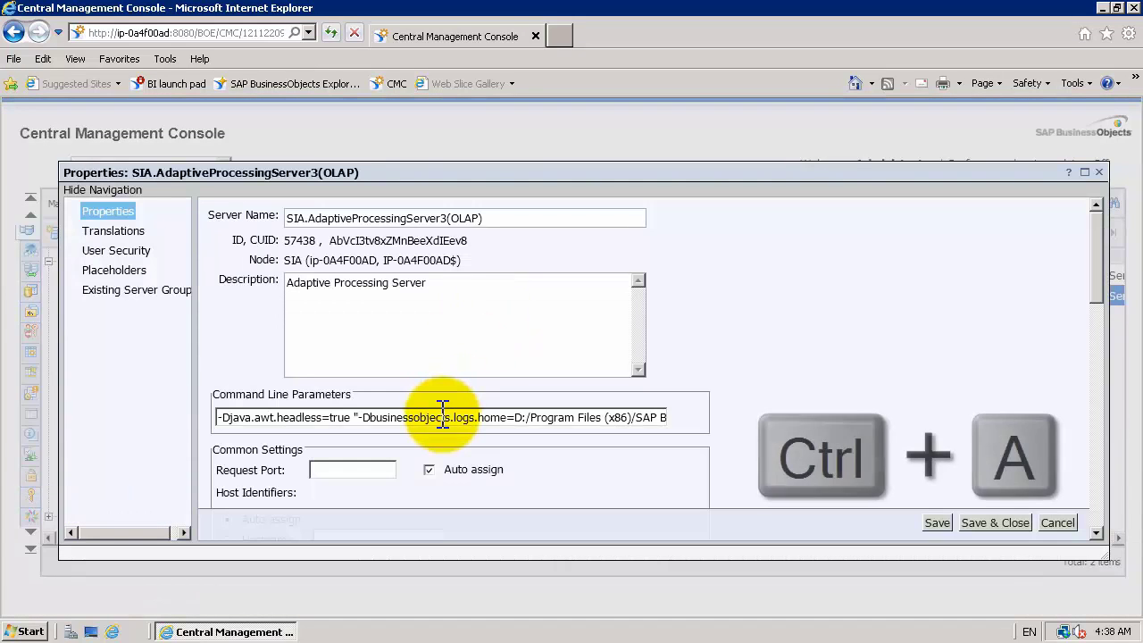
key(ctrl+a)
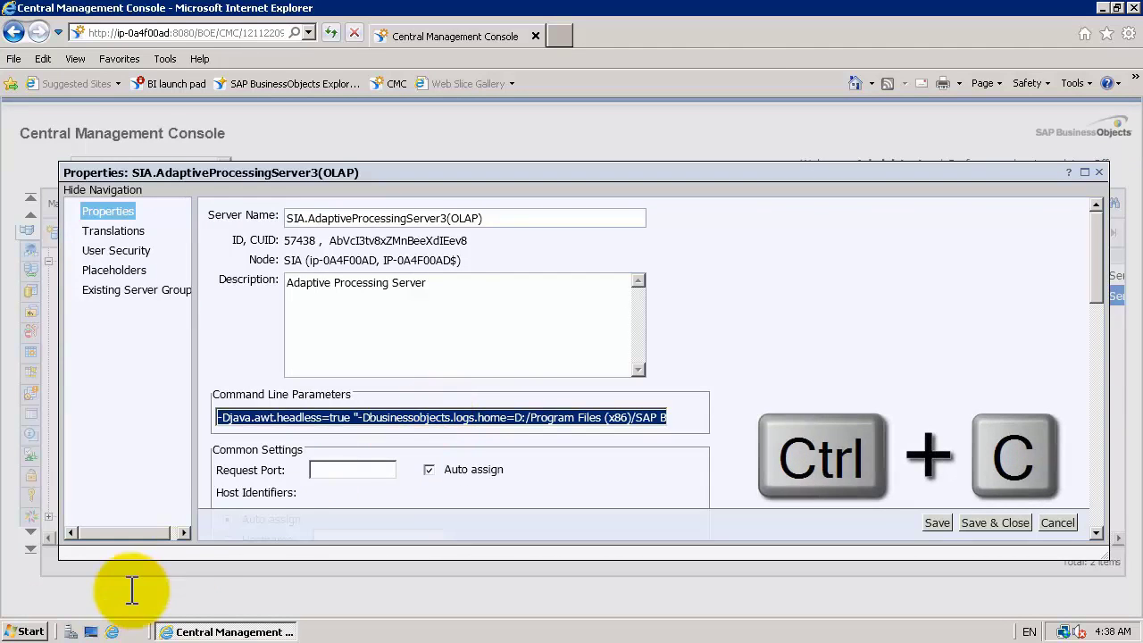
click(24, 634)
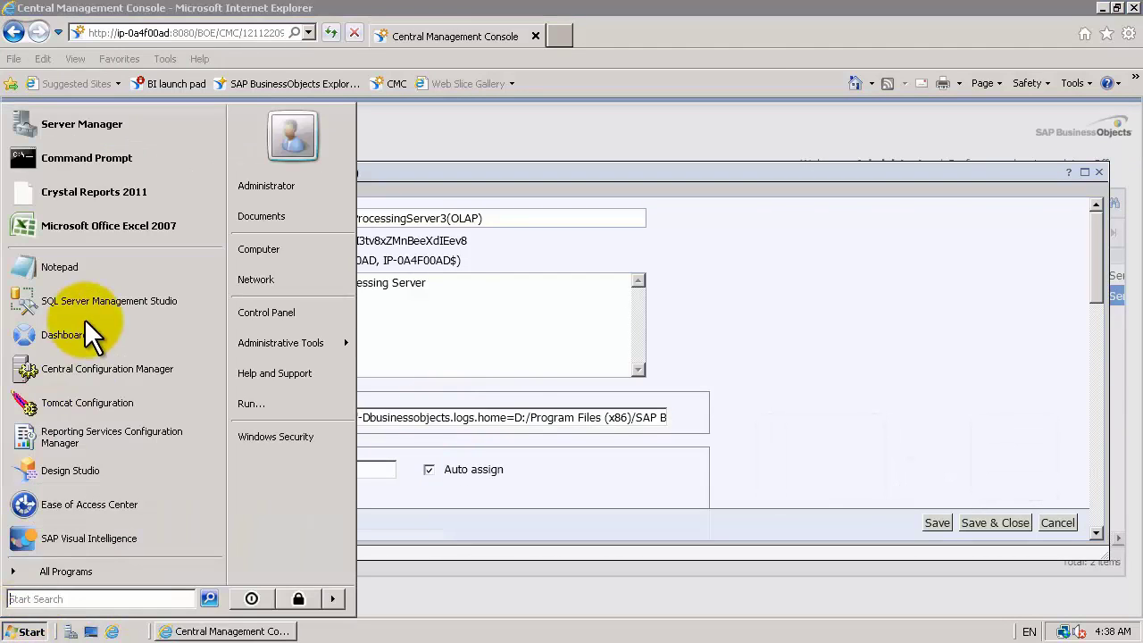
click(114, 286)
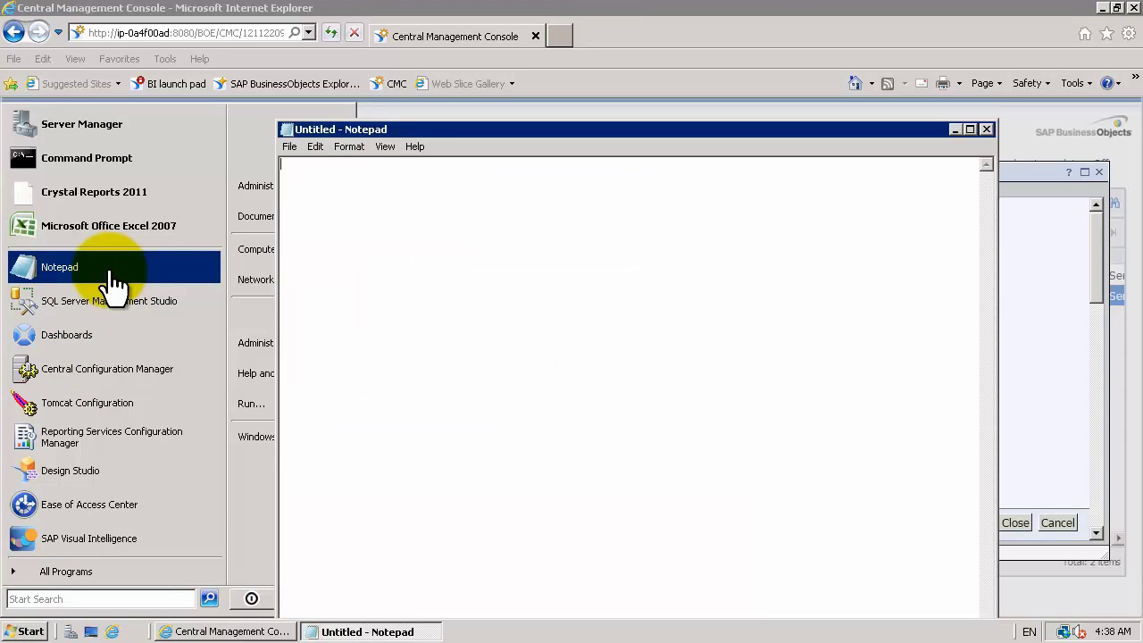
key(ctrl+v)
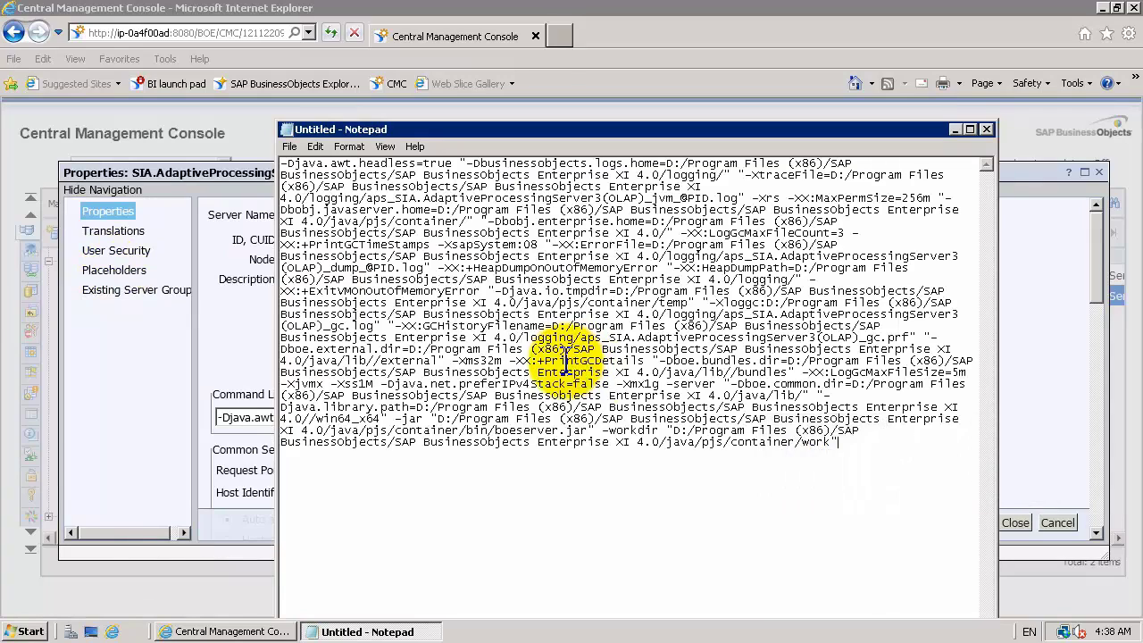
Change the maximum heap parameter to -Xmx4g in Notepad and replace the OLAP server's command line parameters with the edited text
drag(616, 384, 659, 384)
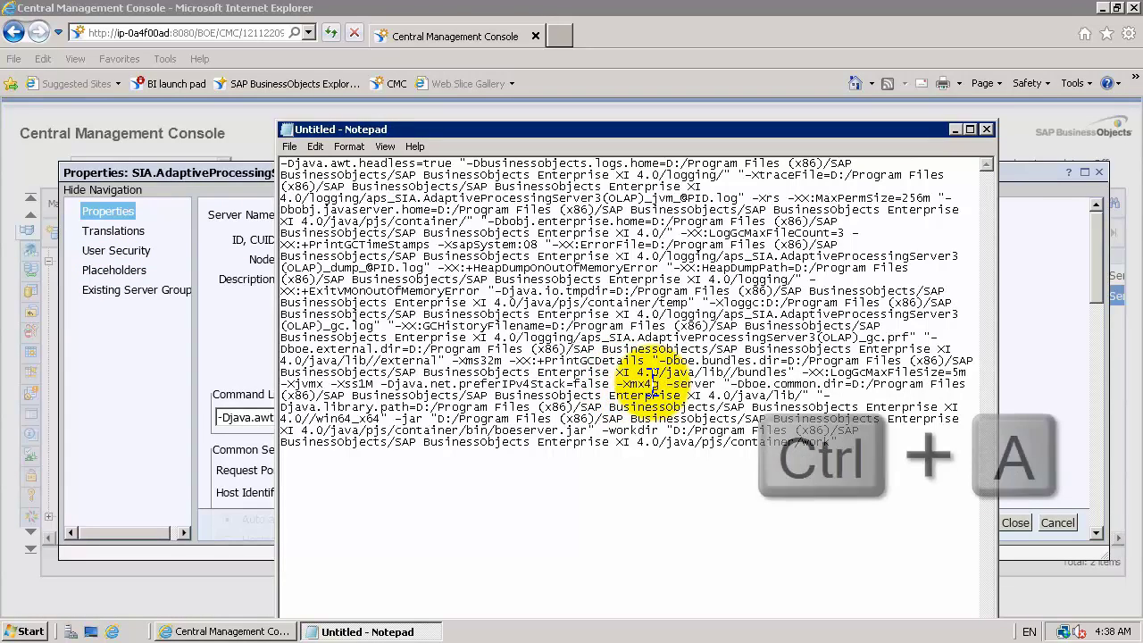
drag(654, 384, 660, 384)
text(-Xmx4g)
key(ctrl+a)
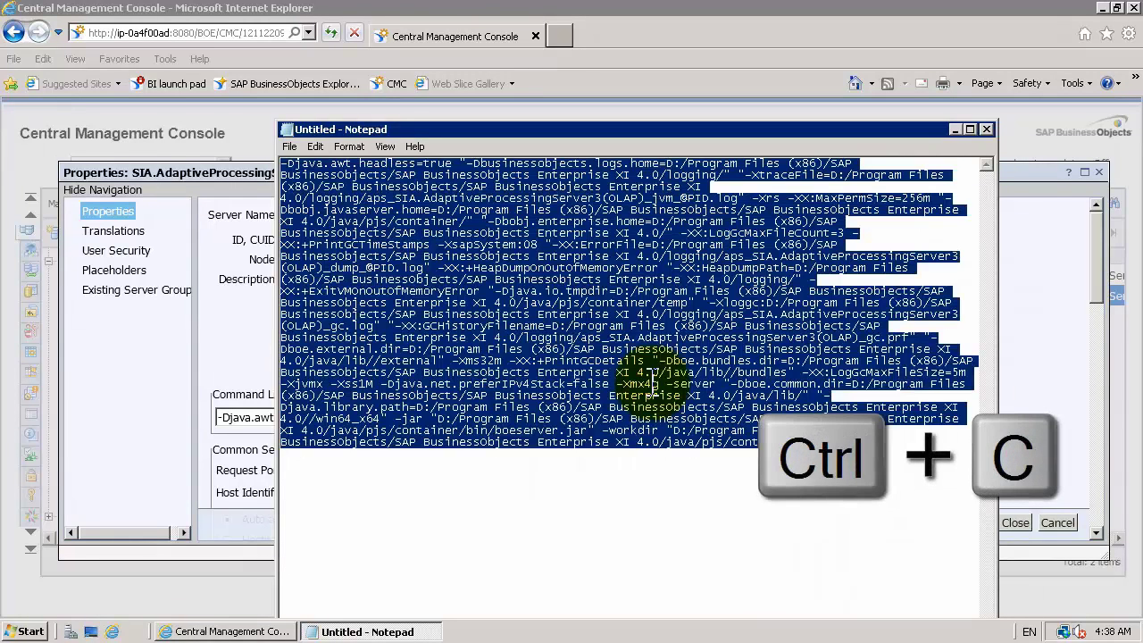
click(250, 417)
key(ctrl+a)
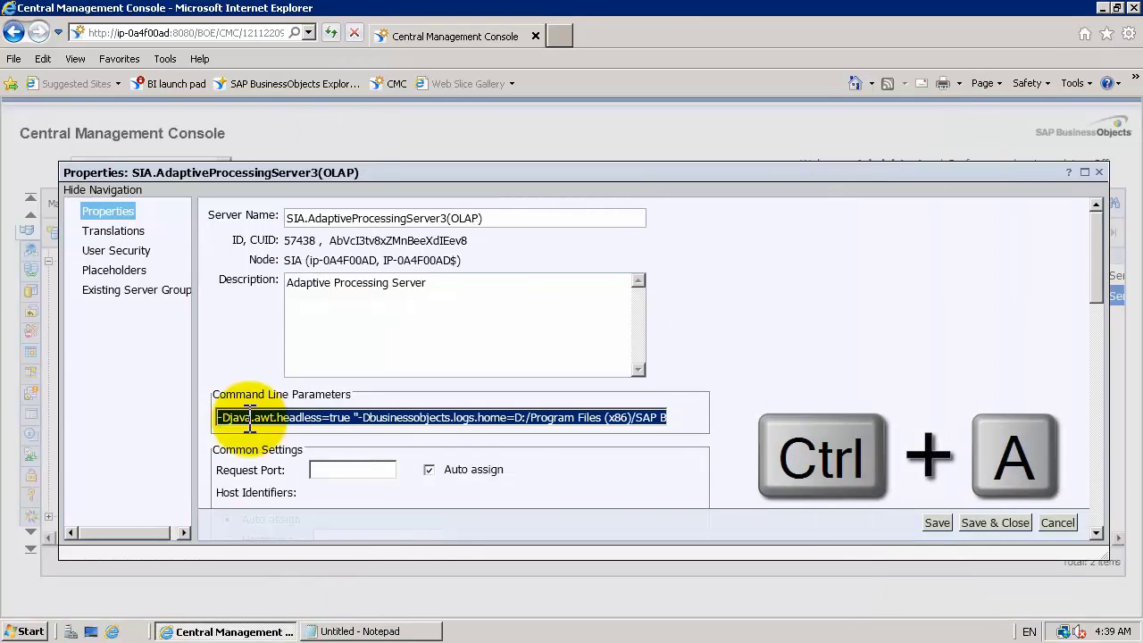
key(ctrl+v)
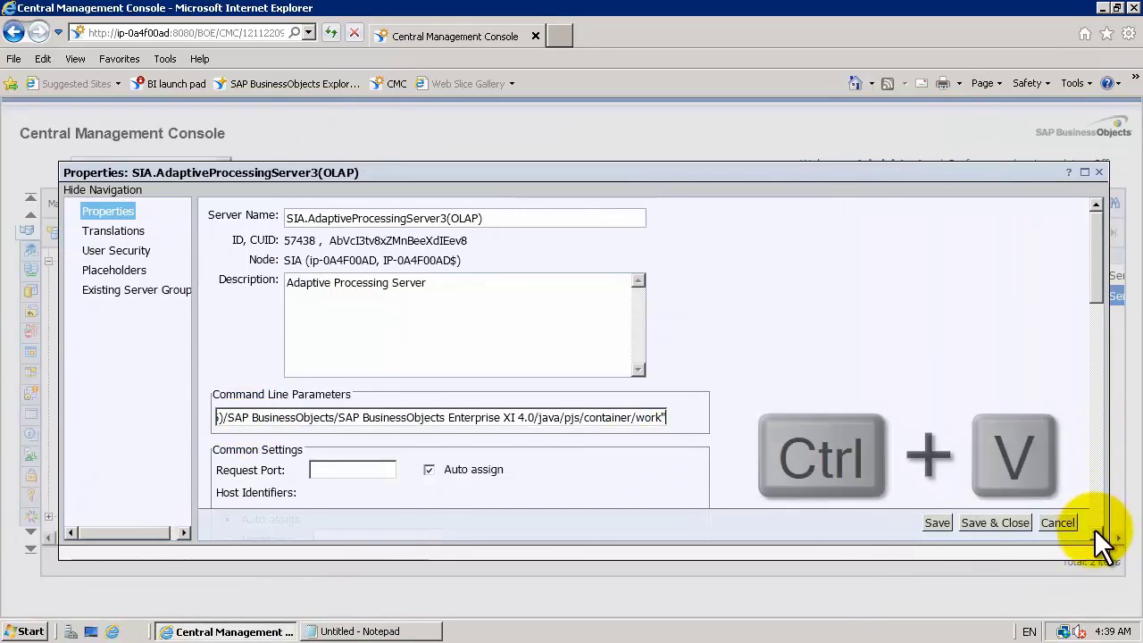
Set the OLAP server to start automatically with the Server Intelligence Agent, then save and close its properties
click(1095, 529)
click(1094, 529)
click(1095, 529)
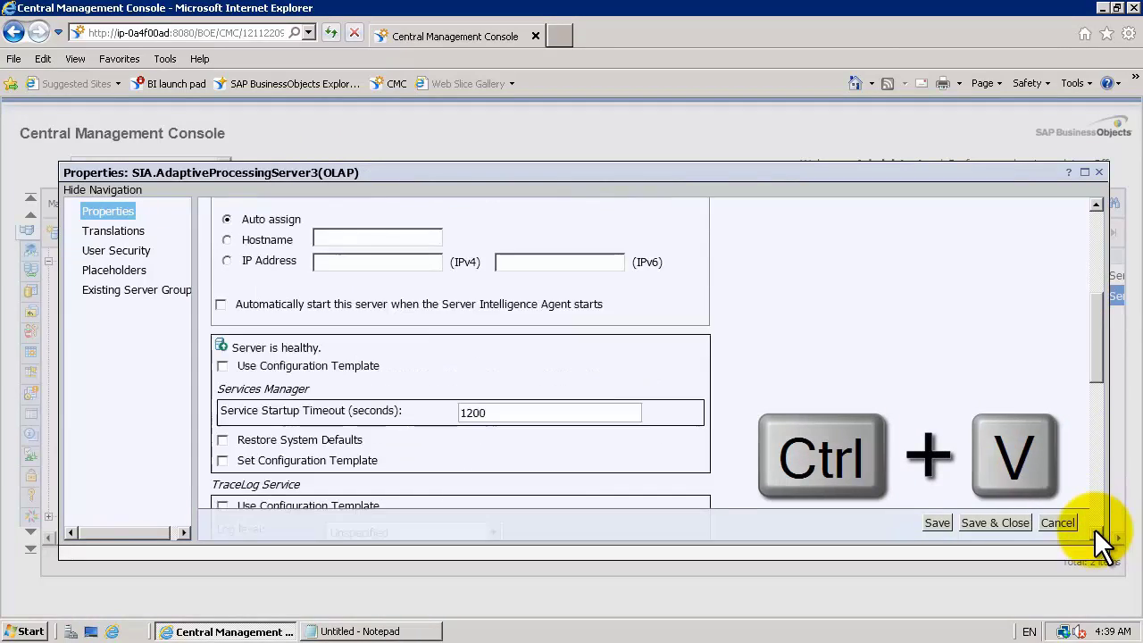
click(221, 304)
click(973, 522)
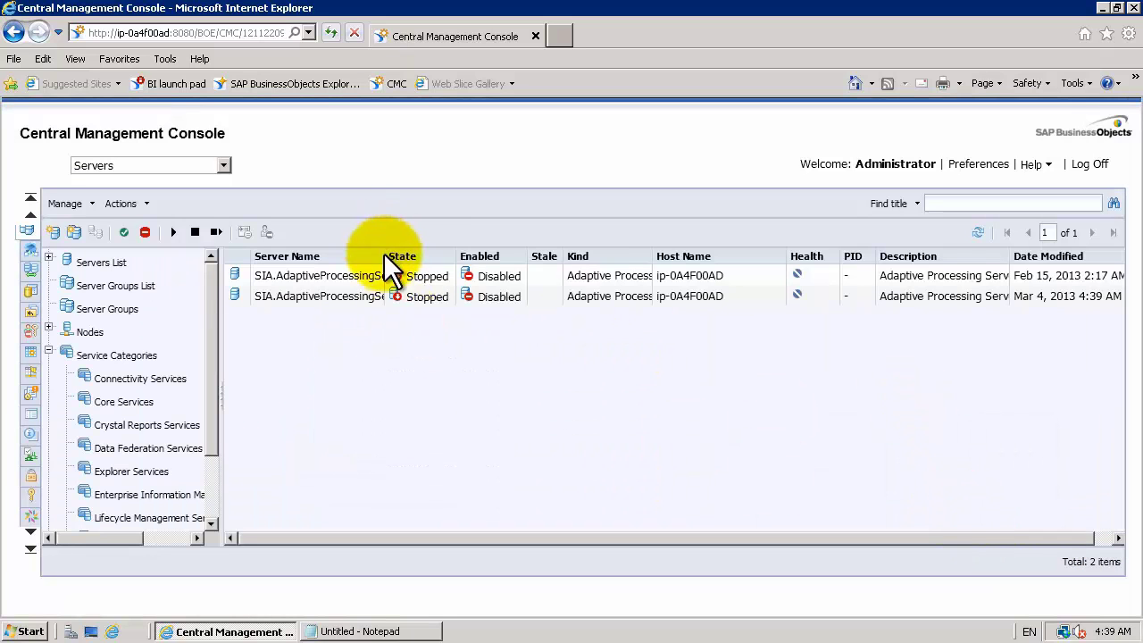
Start and enable SIA.AdaptiveProcessingServer3(OLAP)
click(436, 295)
right_click(436, 296)
click(482, 341)
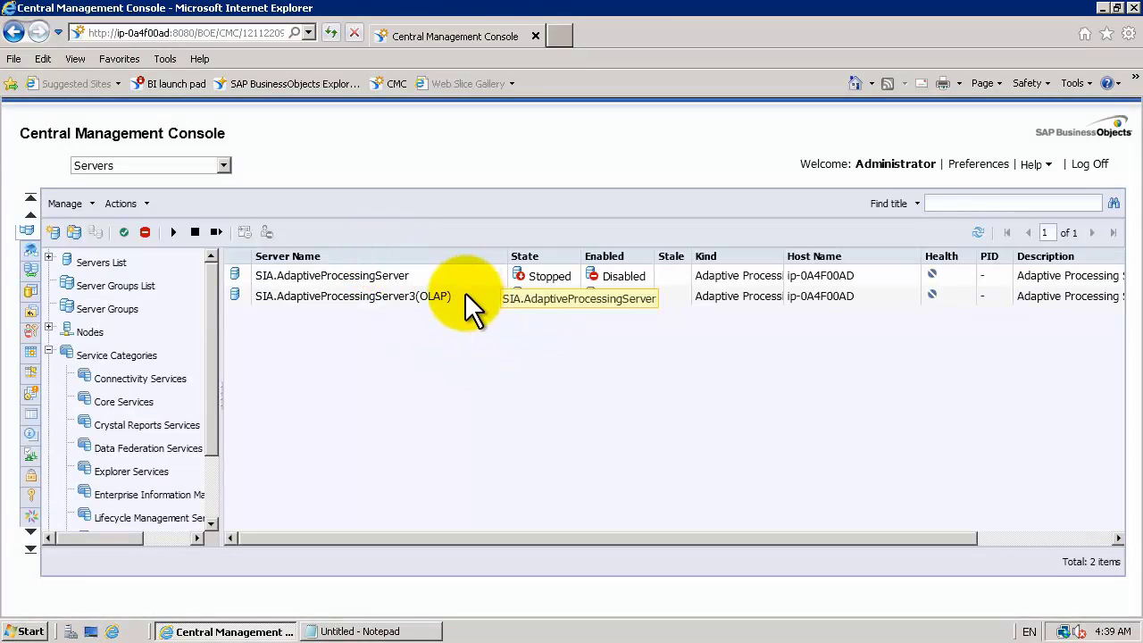
click(464, 293)
right_click(464, 293)
click(494, 426)
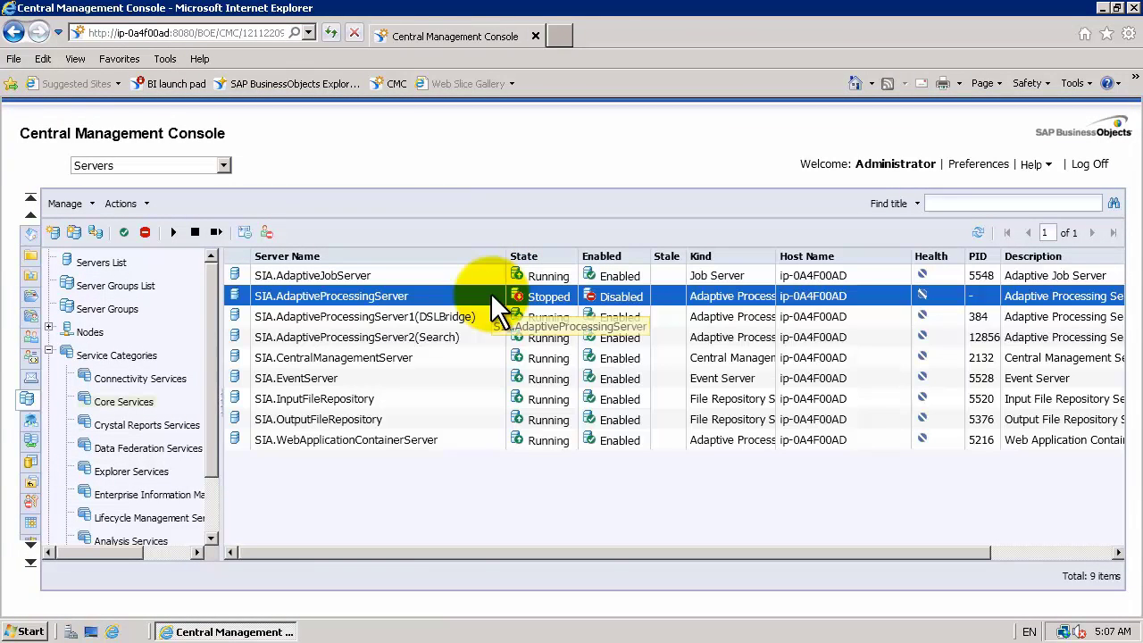
Clone SIA.AdaptiveProcessingServer to the SIA node under the name SIA.AdaptiveProcessingServer4(WebI)
right_click(491, 292)
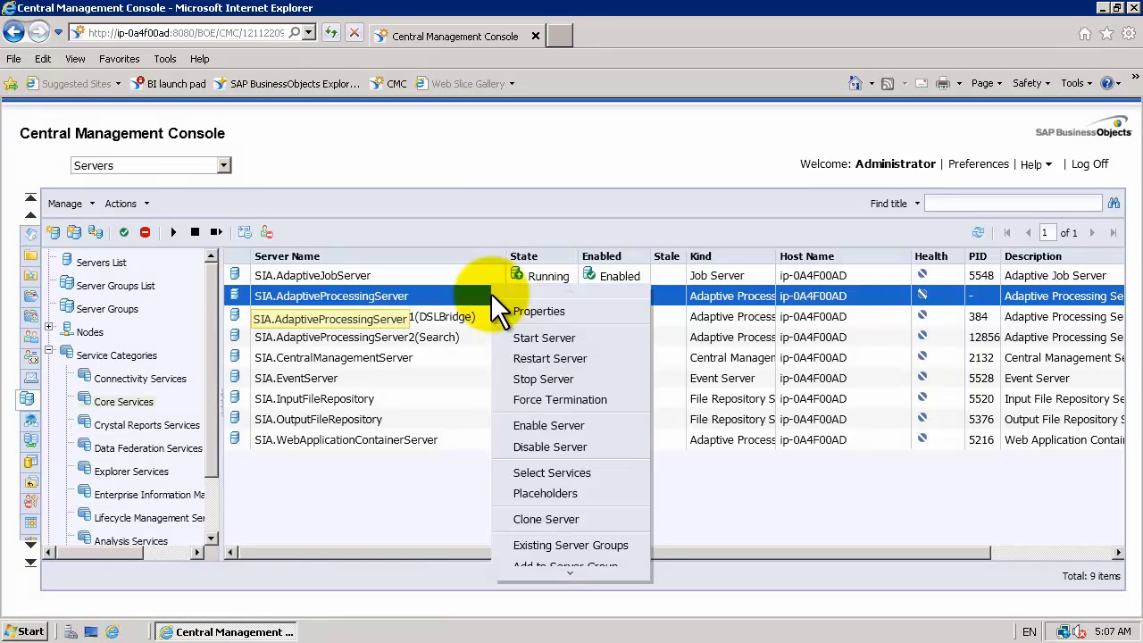
click(547, 520)
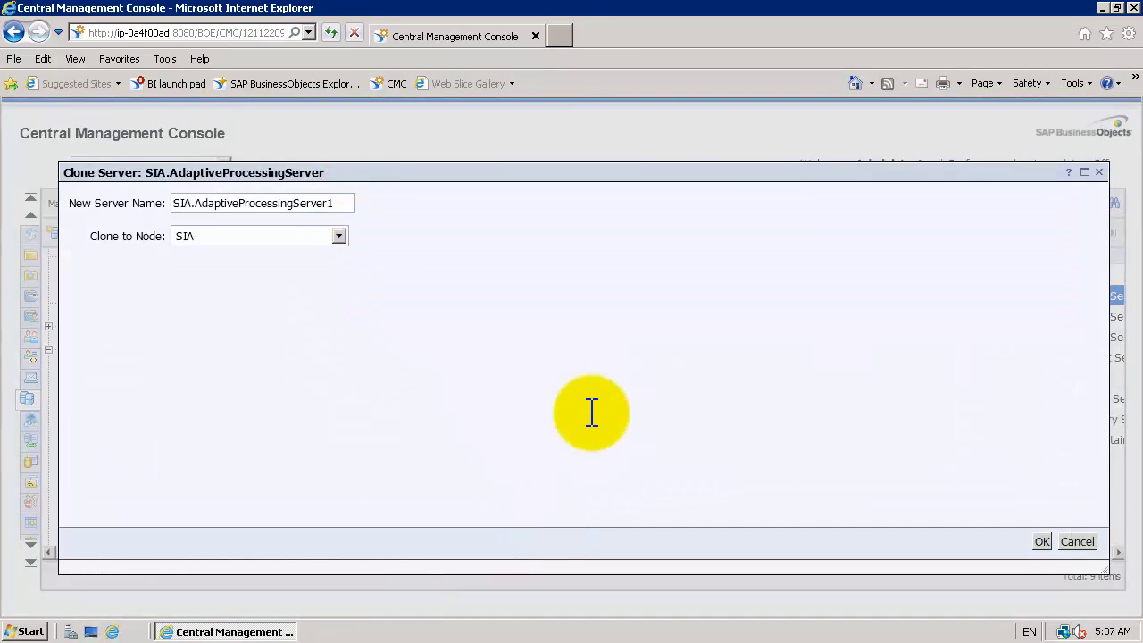
key(BackSpace)
text(4)
key(Caps_Lock)
text((WebI))
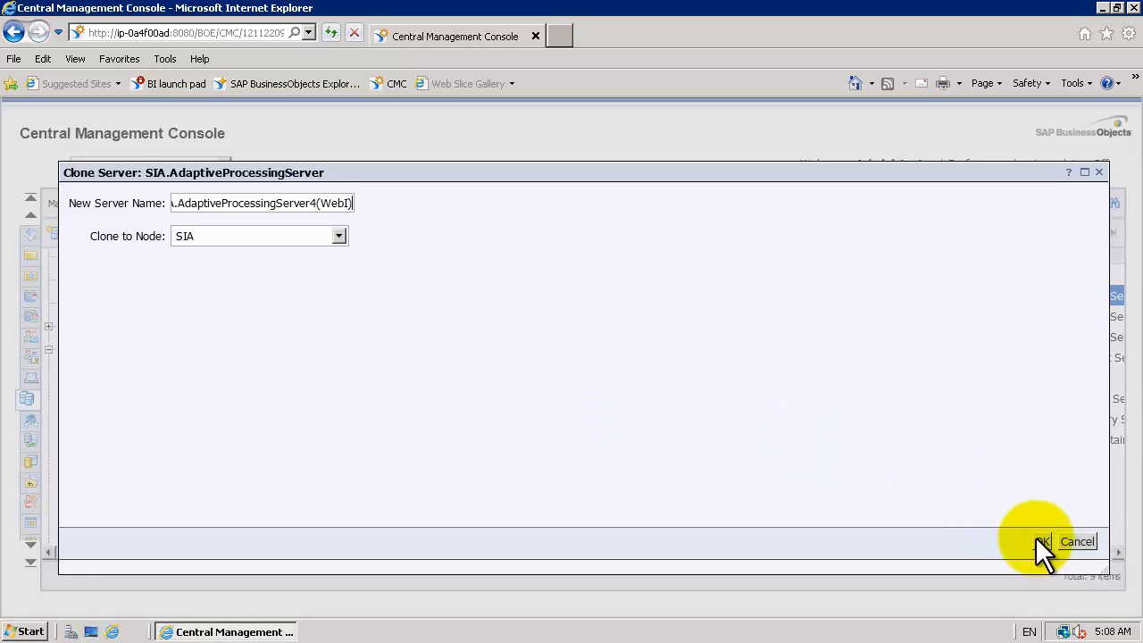
click(1040, 540)
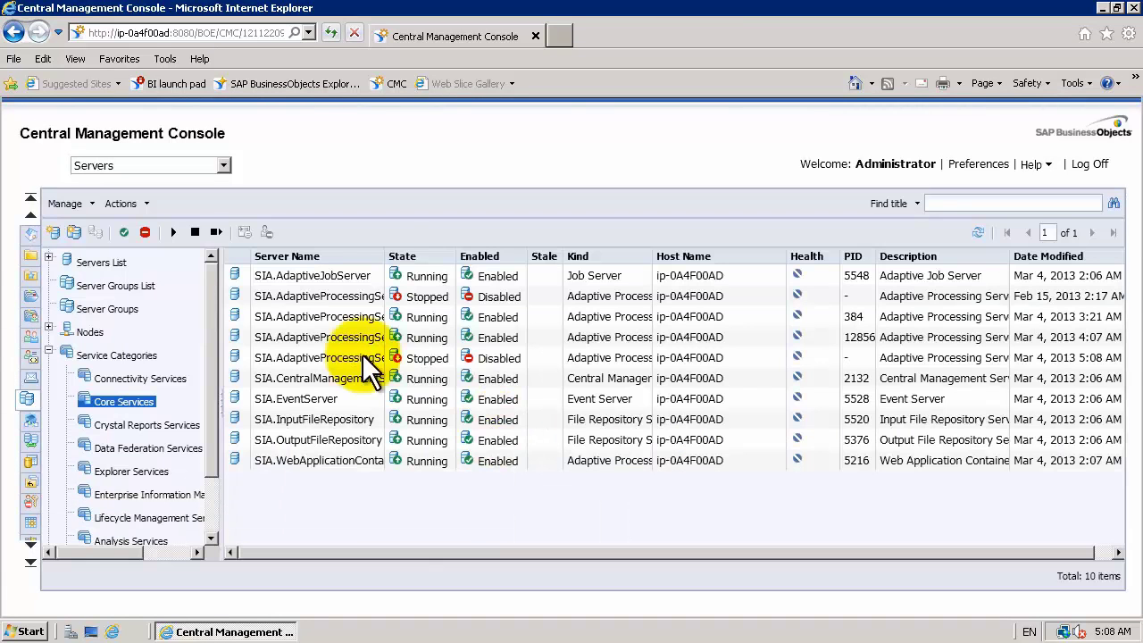
Open the service selection for the new WebI server clone and remove all of its assigned services
click(363, 357)
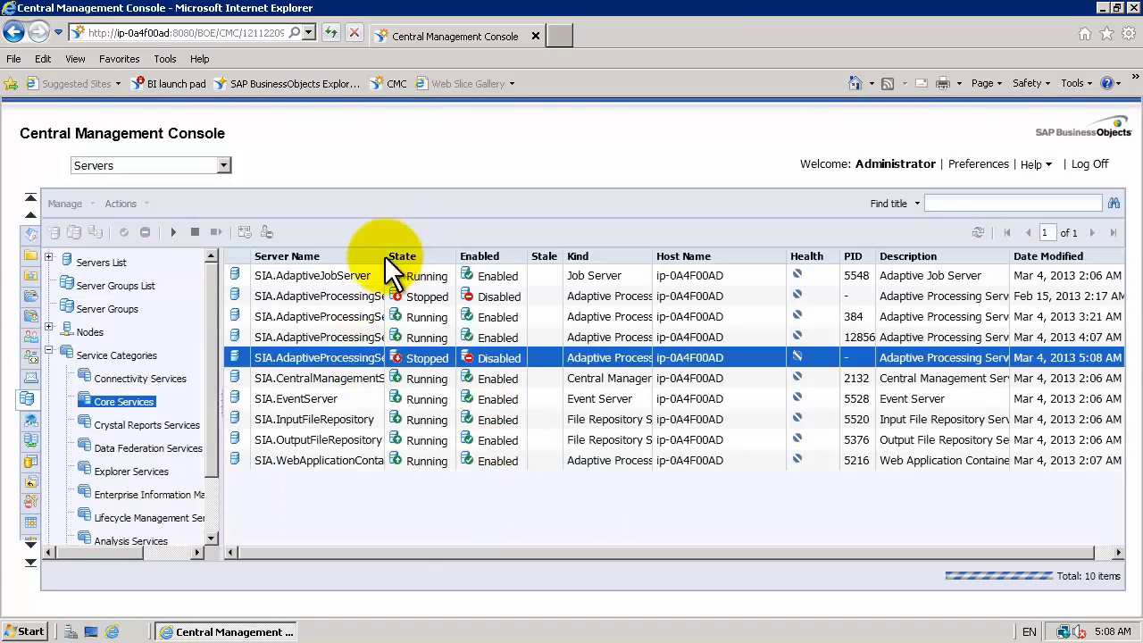
right_click(544, 356)
click(581, 534)
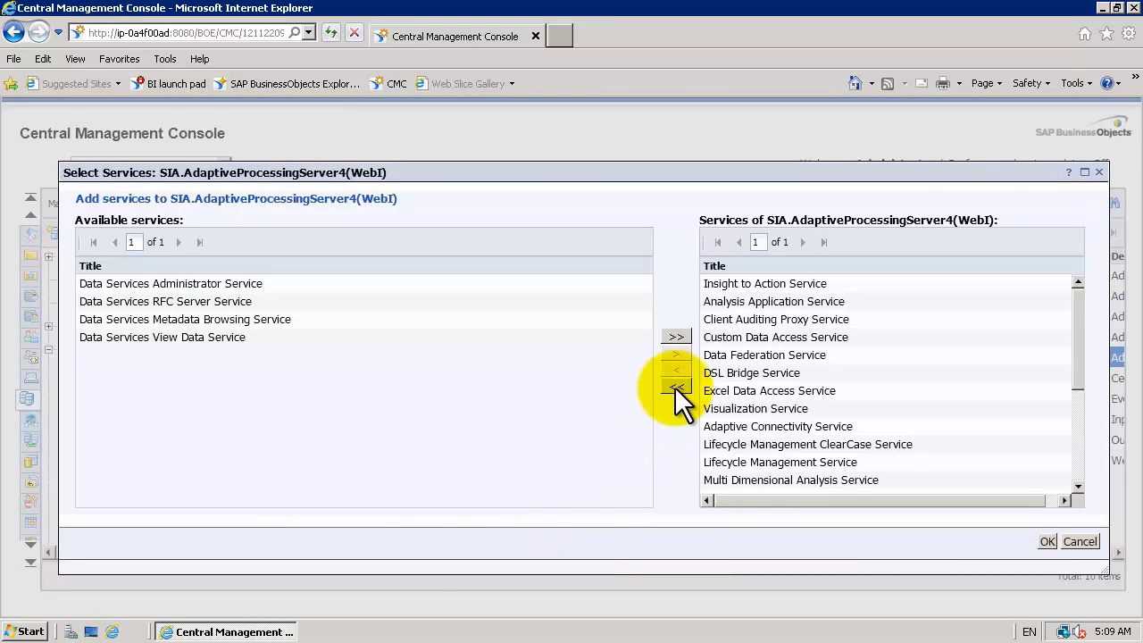
click(675, 387)
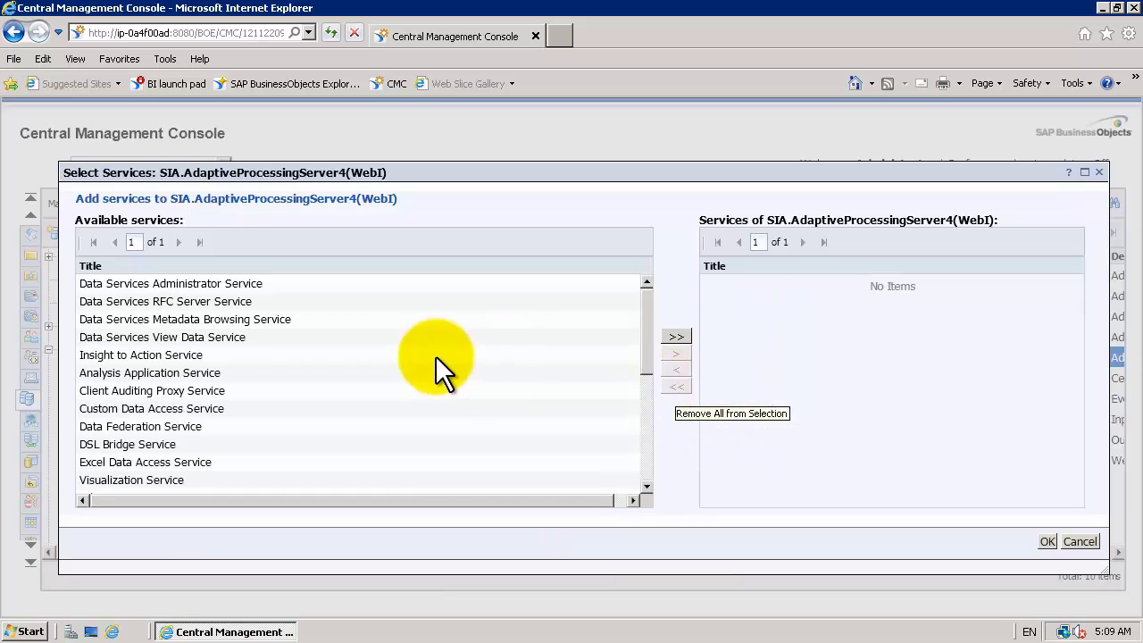
Assign the Visualization, Interactive Analysis Monitoring, Rebean and Document Recovery services to the WebI server and confirm the selection
click(426, 478)
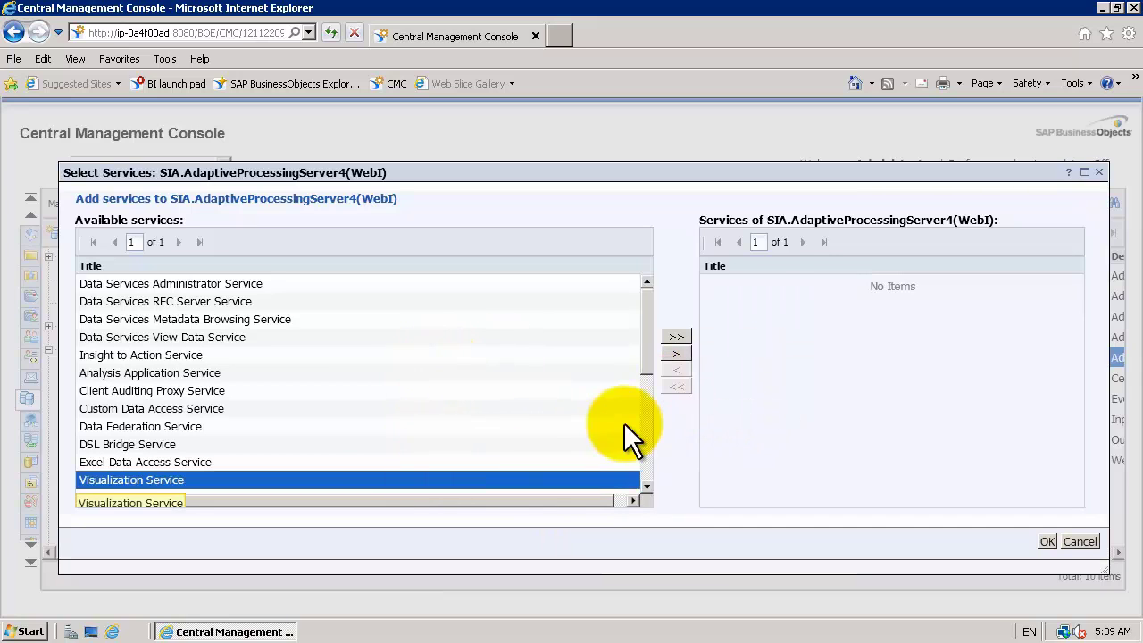
click(643, 445)
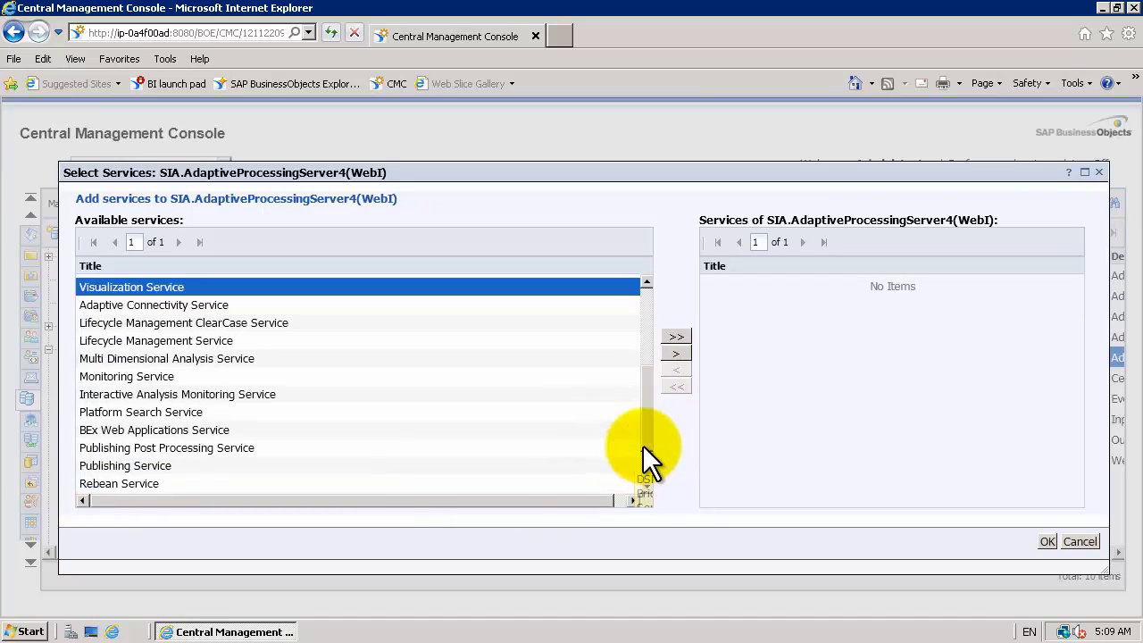
ctrl+click(287, 393)
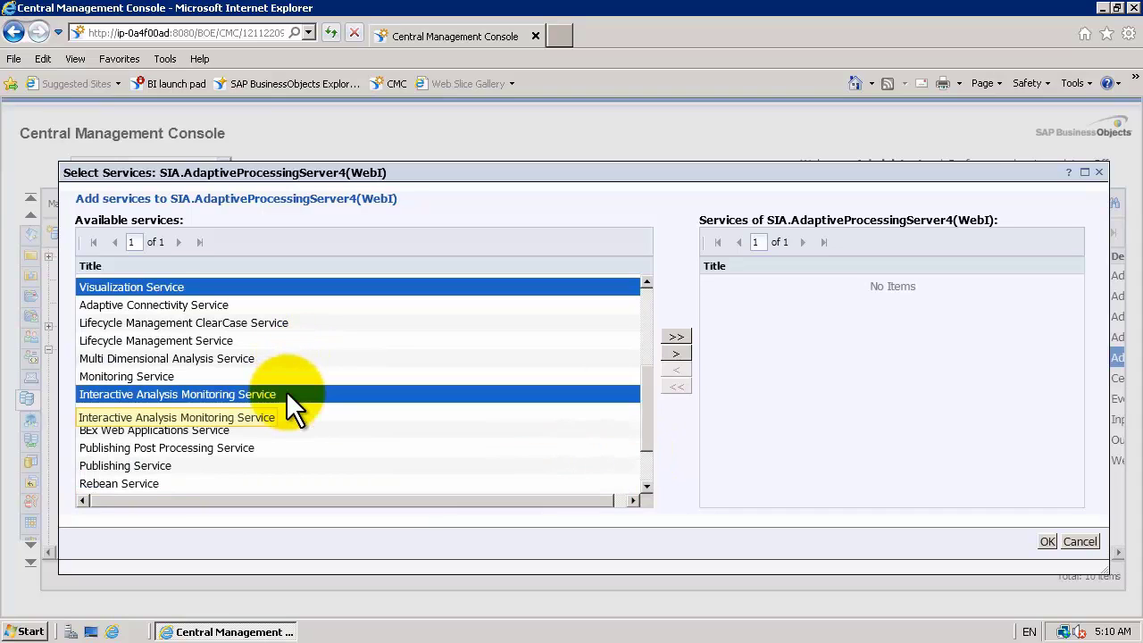
ctrl+click(294, 484)
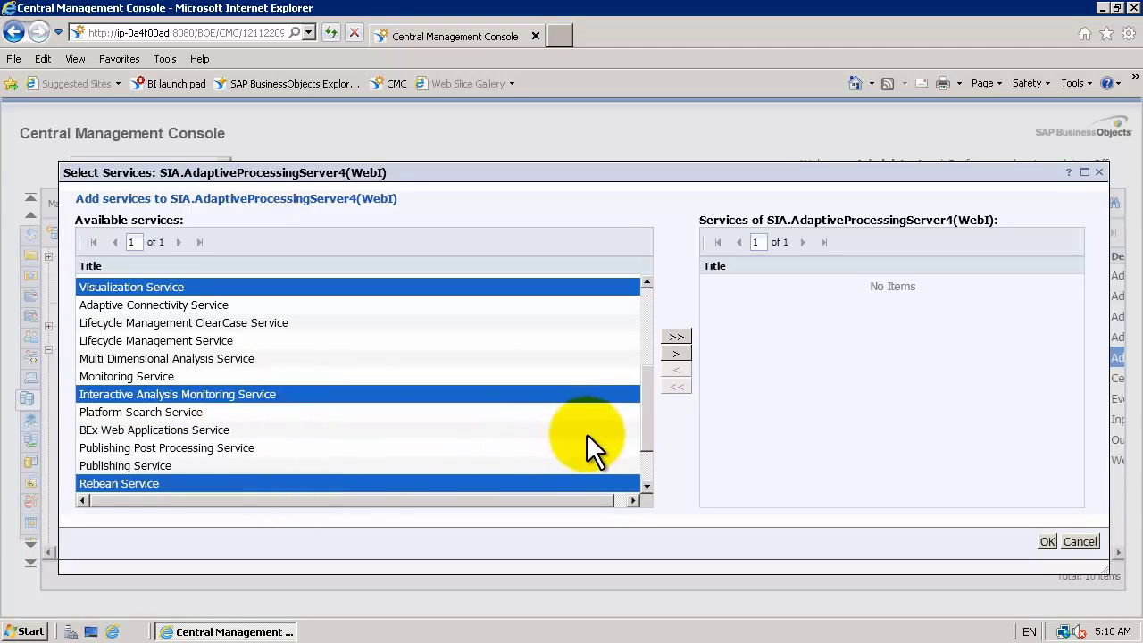
click(646, 461)
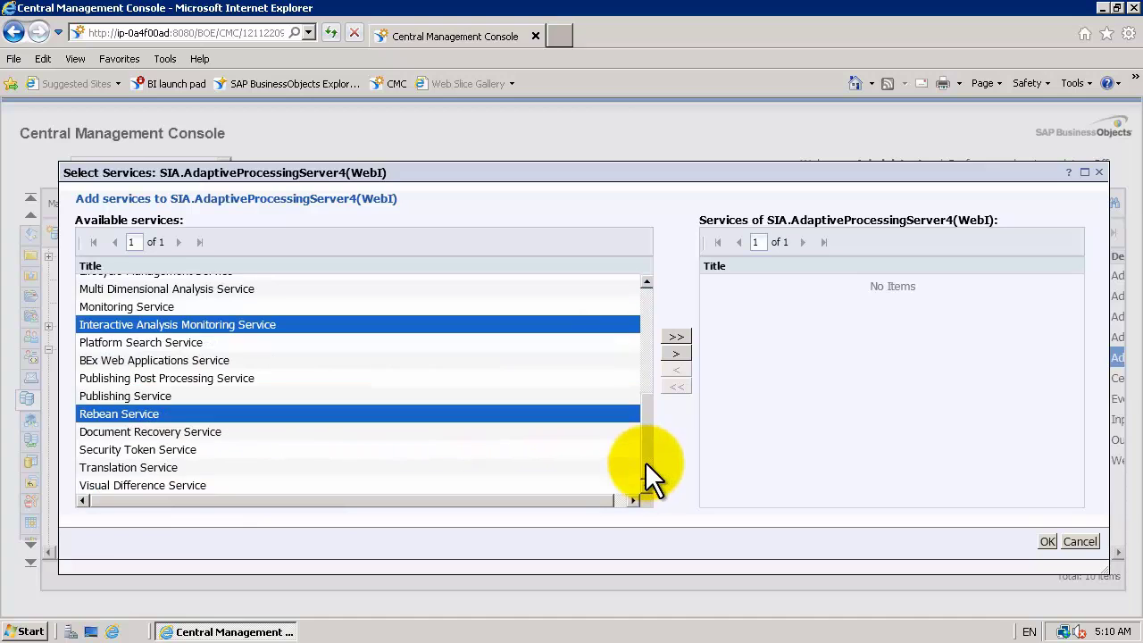
ctrl+click(586, 431)
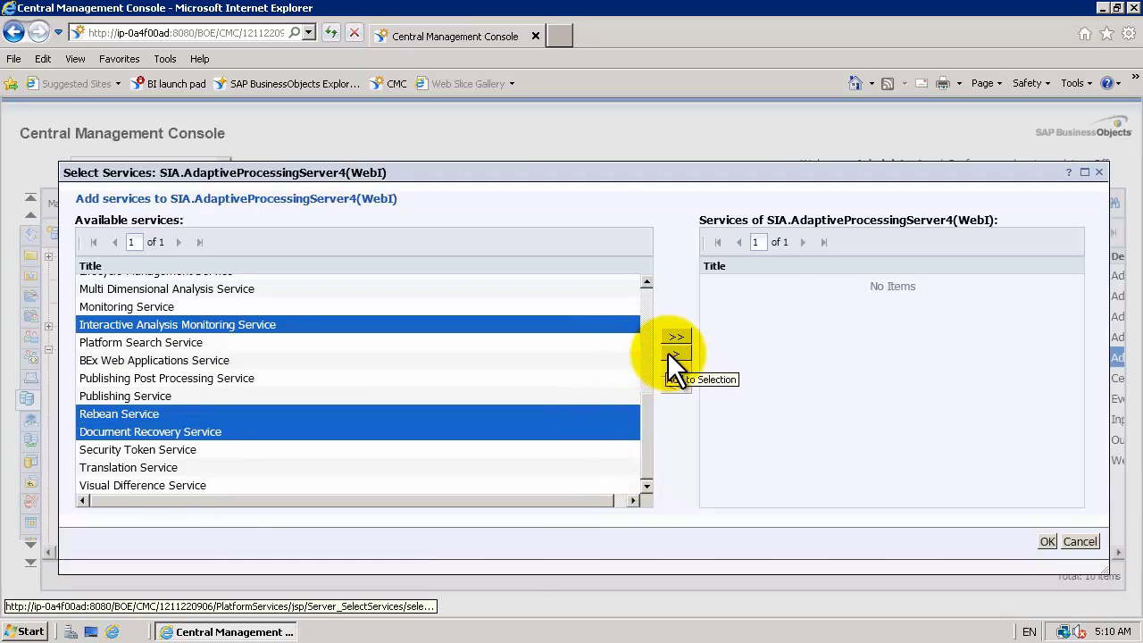
click(675, 353)
click(1049, 540)
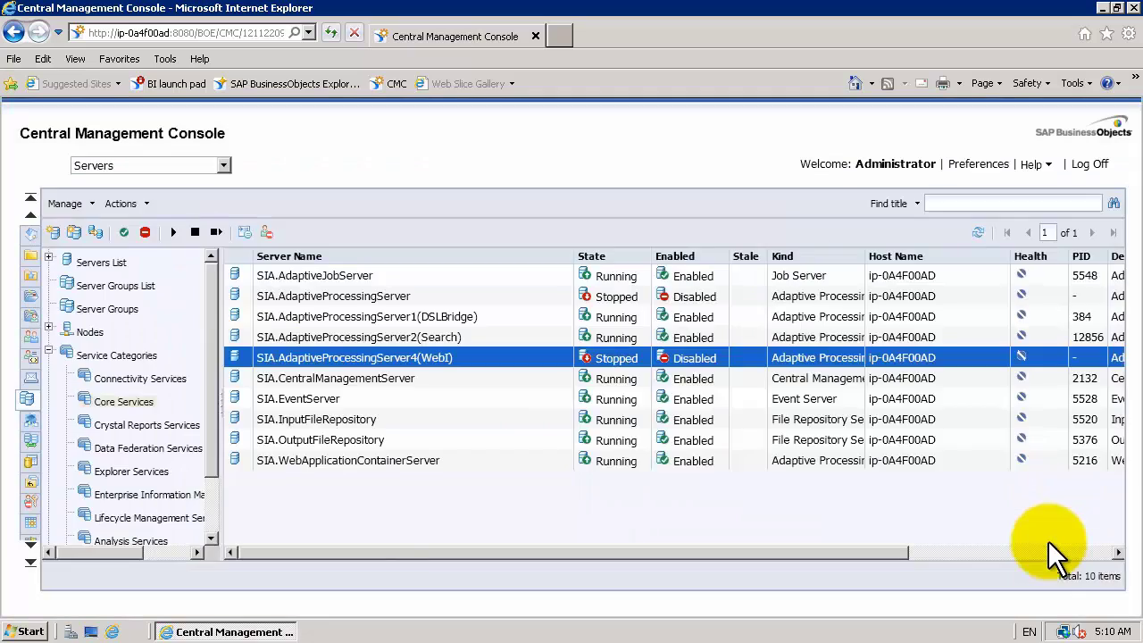
List the Web Intelligence Services servers with full server names visible and open the properties of SIA.AdaptiveProcessingServer4(WebI)
scroll(148, 358, down, 1)
click(165, 493)
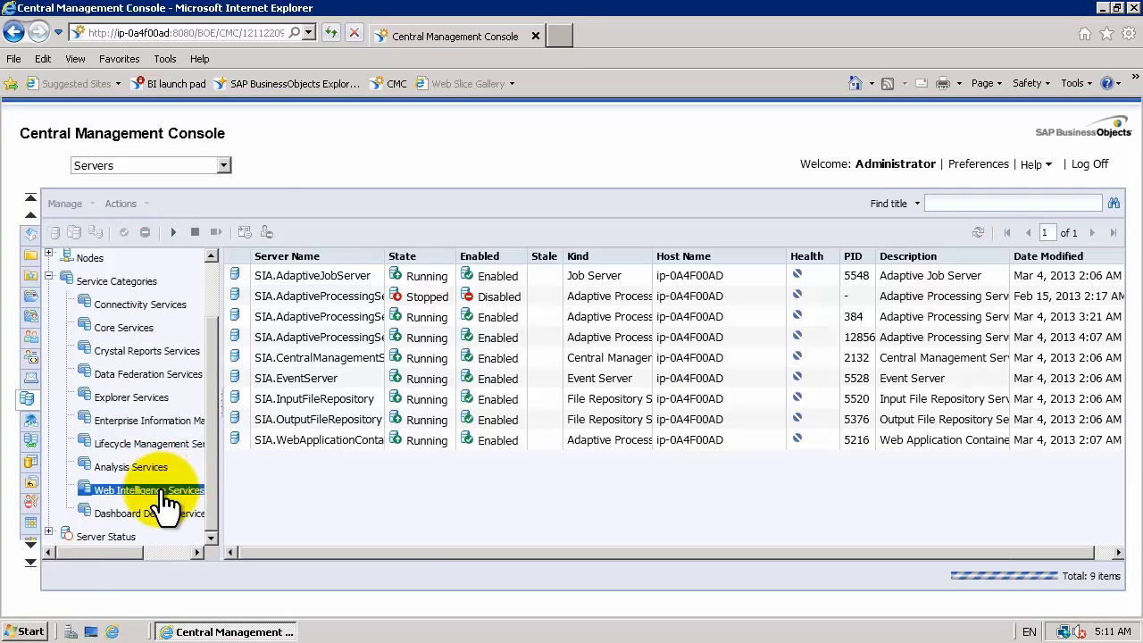
double_click(525, 251)
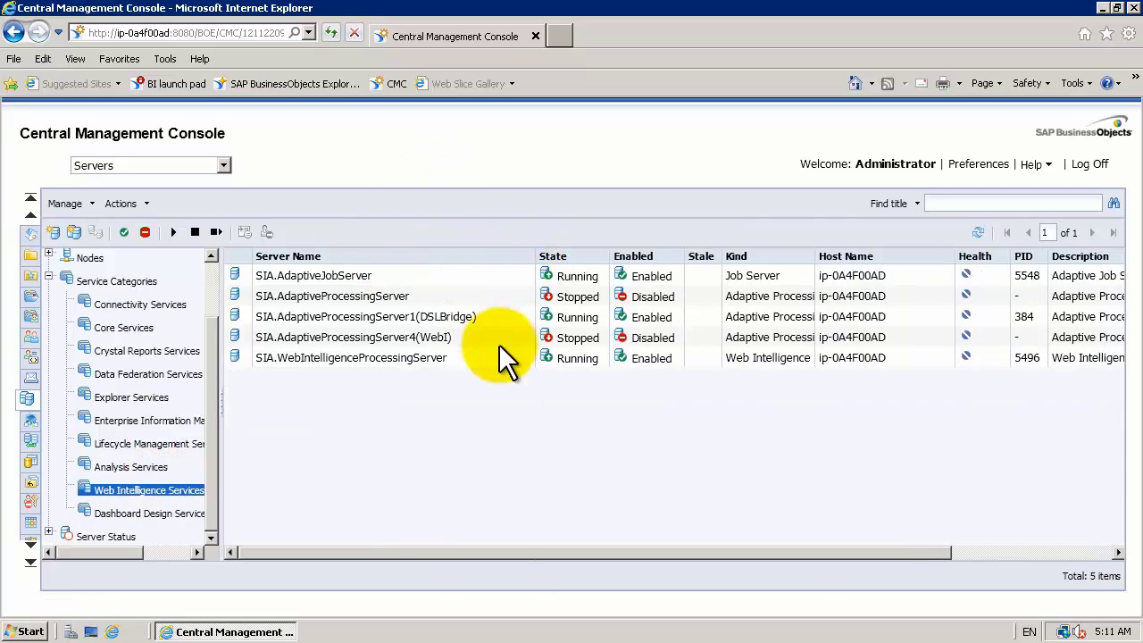
click(505, 343)
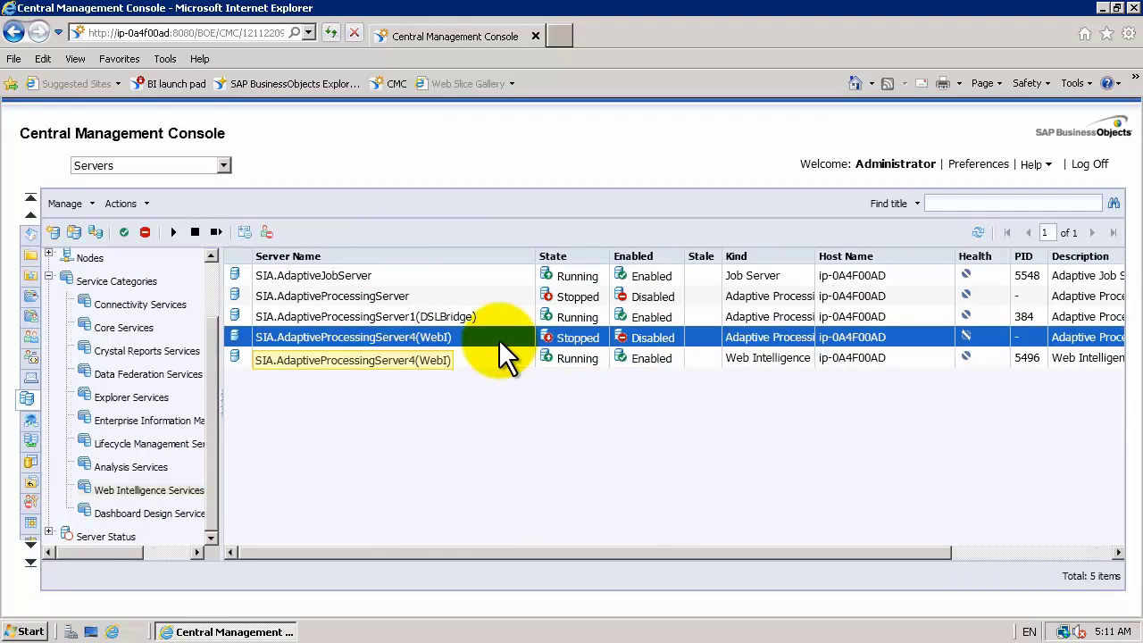
right_click(501, 340)
click(515, 354)
Copy the WebI server's complete command line parameters into a new Notepad document
click(458, 412)
key(ctrl+a)
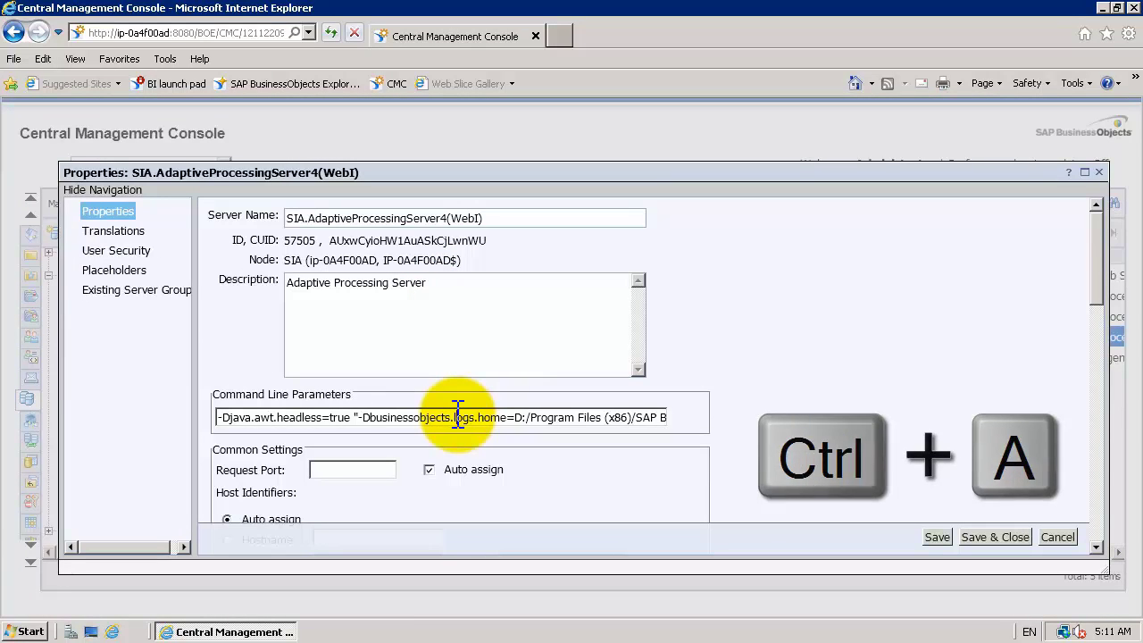
key(ctrl+c)
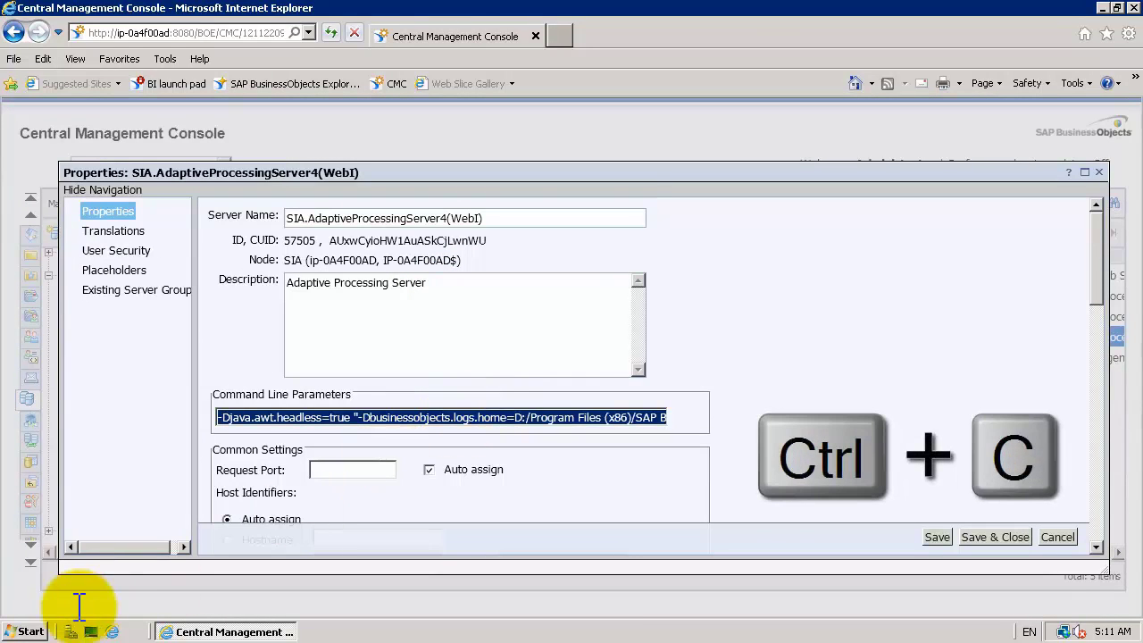
click(27, 632)
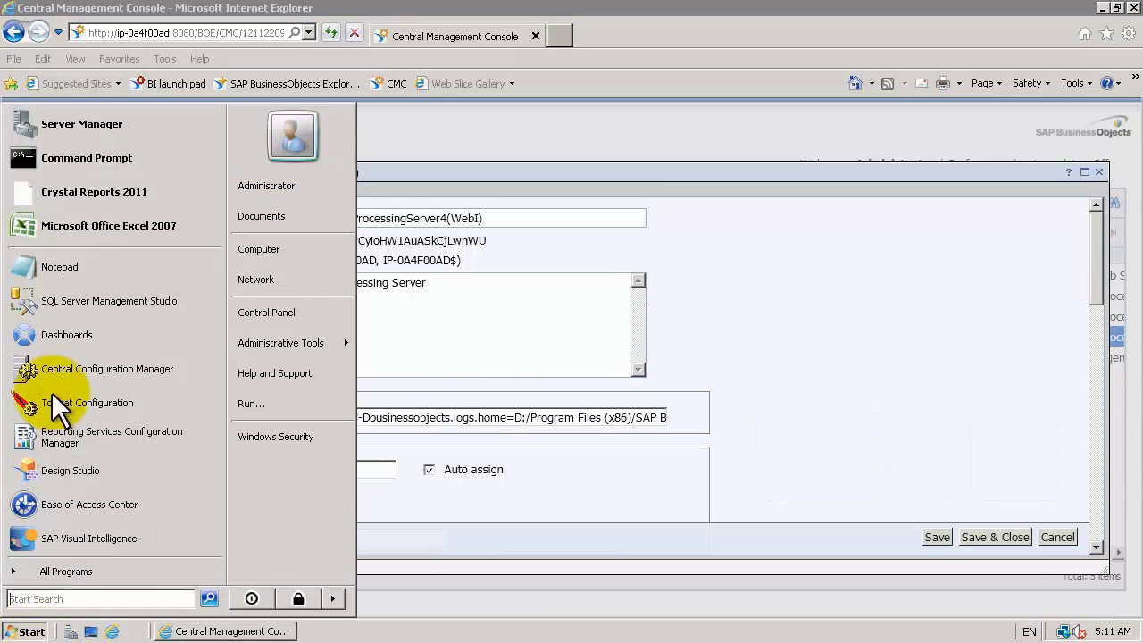
click(110, 272)
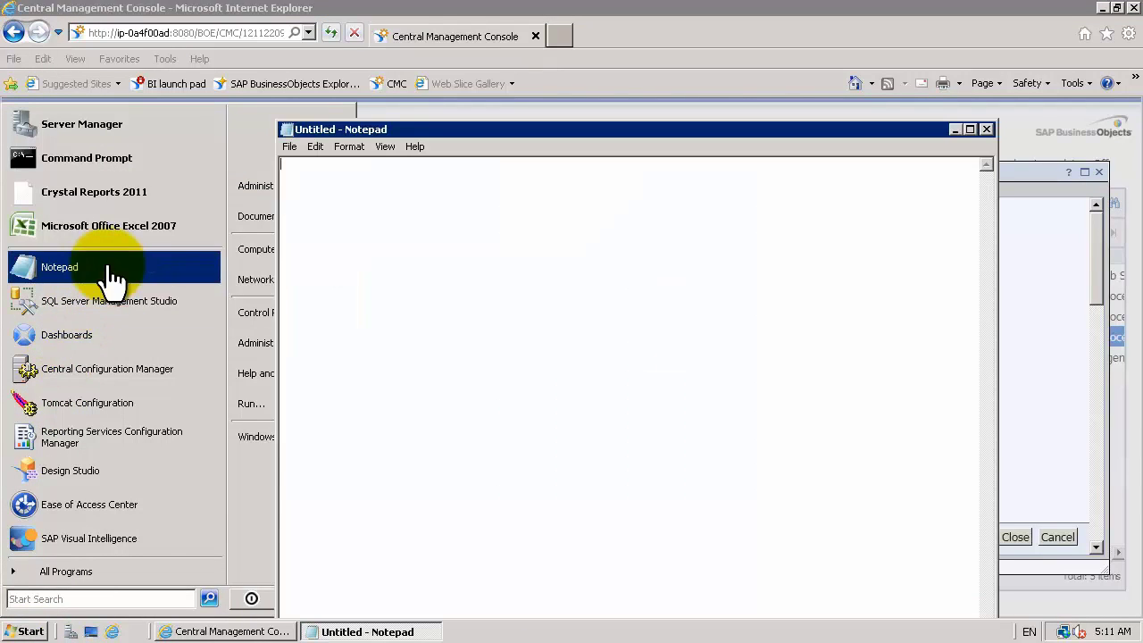
key(ctrl+v)
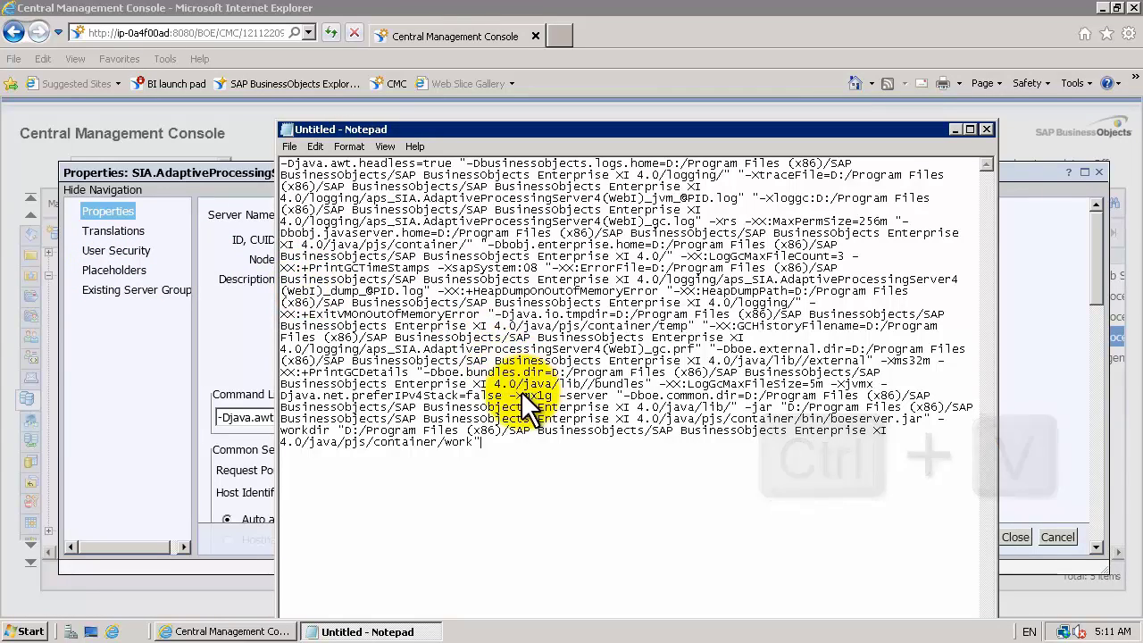
Change the maximum heap parameter to -Xmx4g in Notepad and replace the WebI server's command line parameters with the edited text
drag(510, 396, 552, 396)
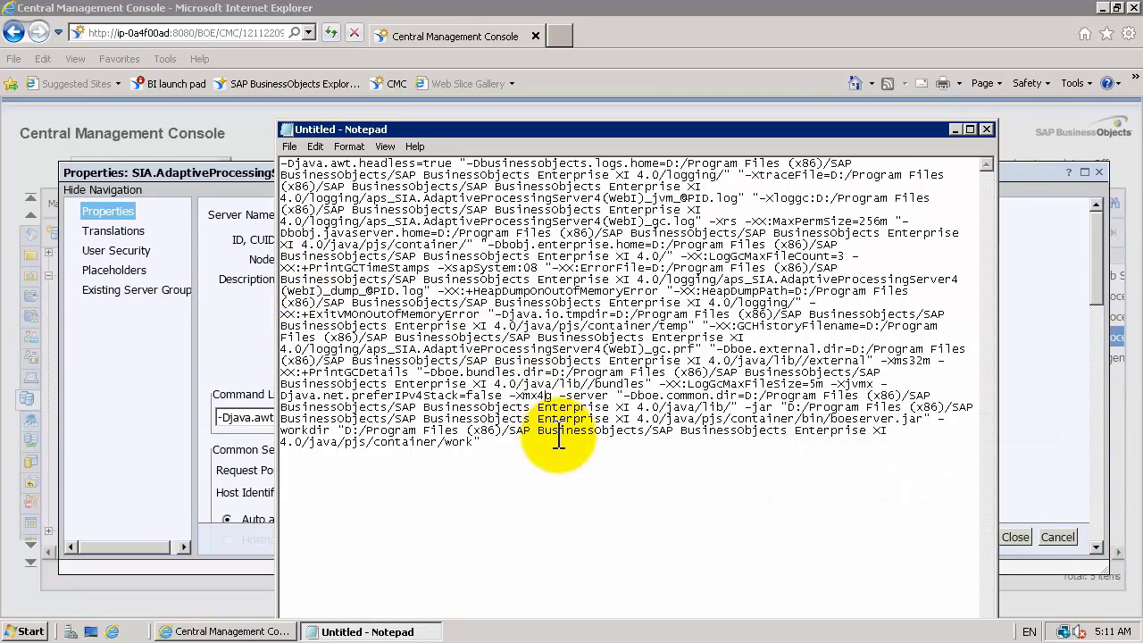
key(ctrl+a)
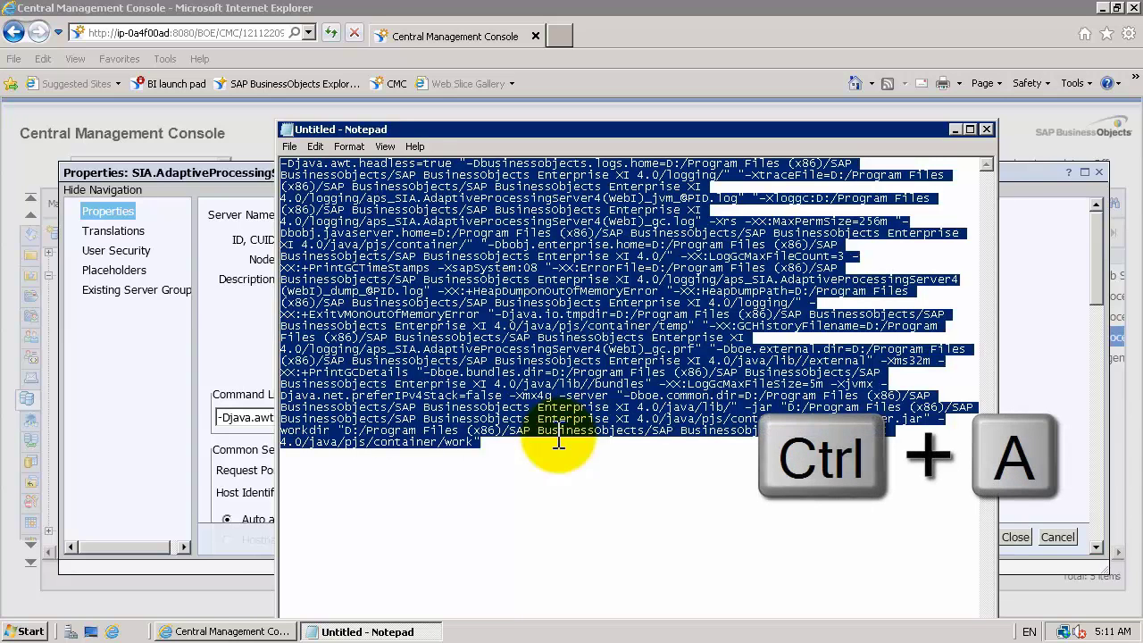
key(ctrl+c)
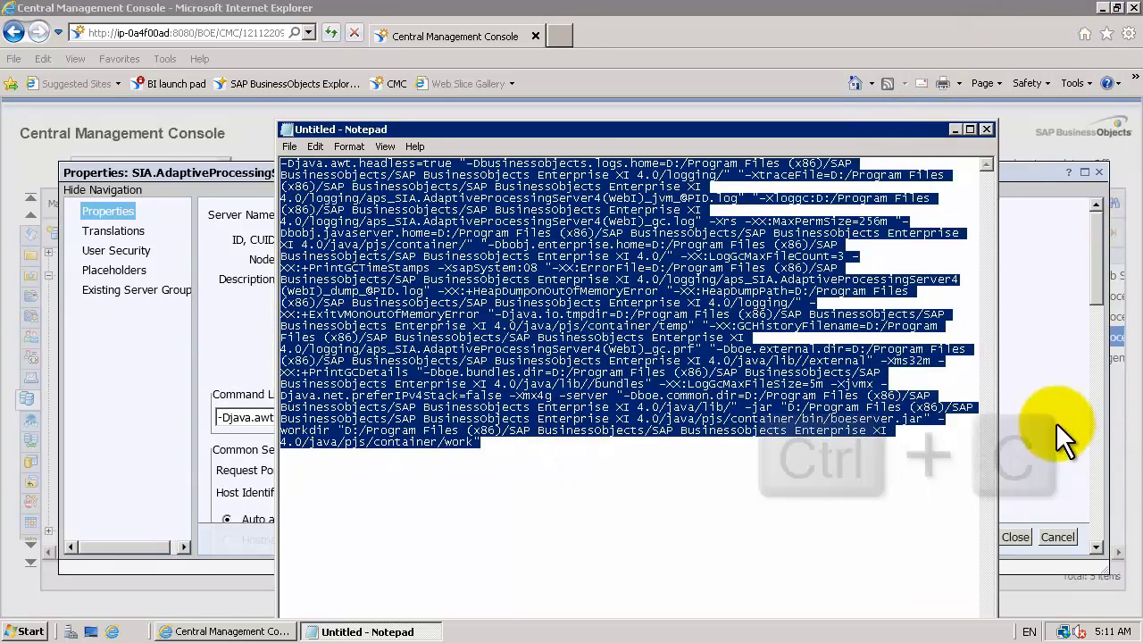
key(alt+Tab)
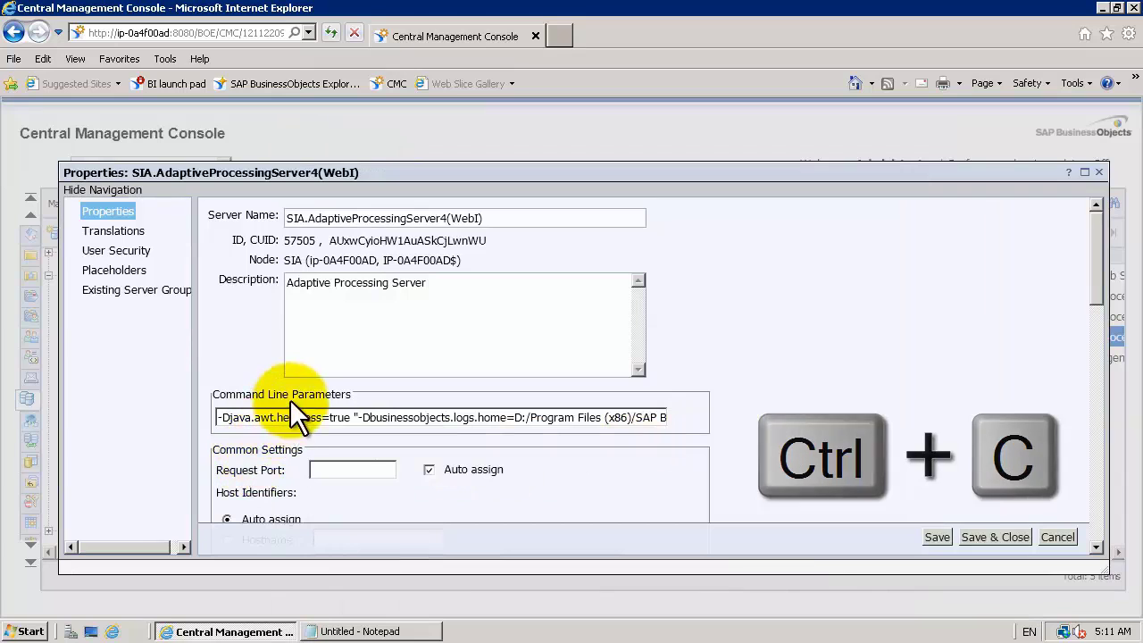
key(ctrl+a)
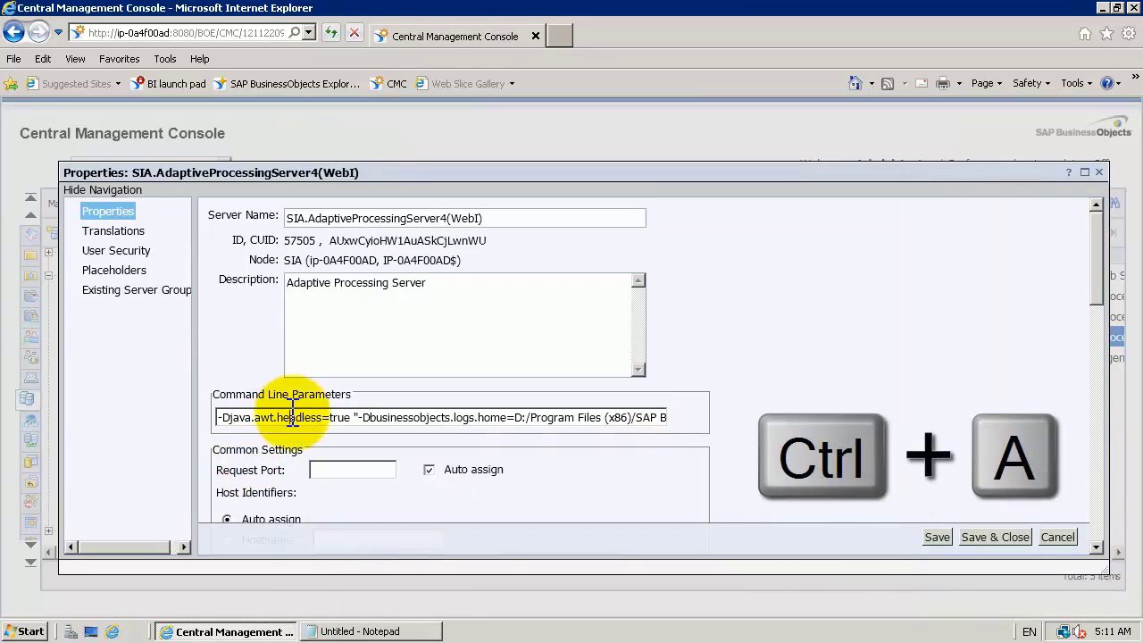
key(ctrl+a)
key(ctrl+v)
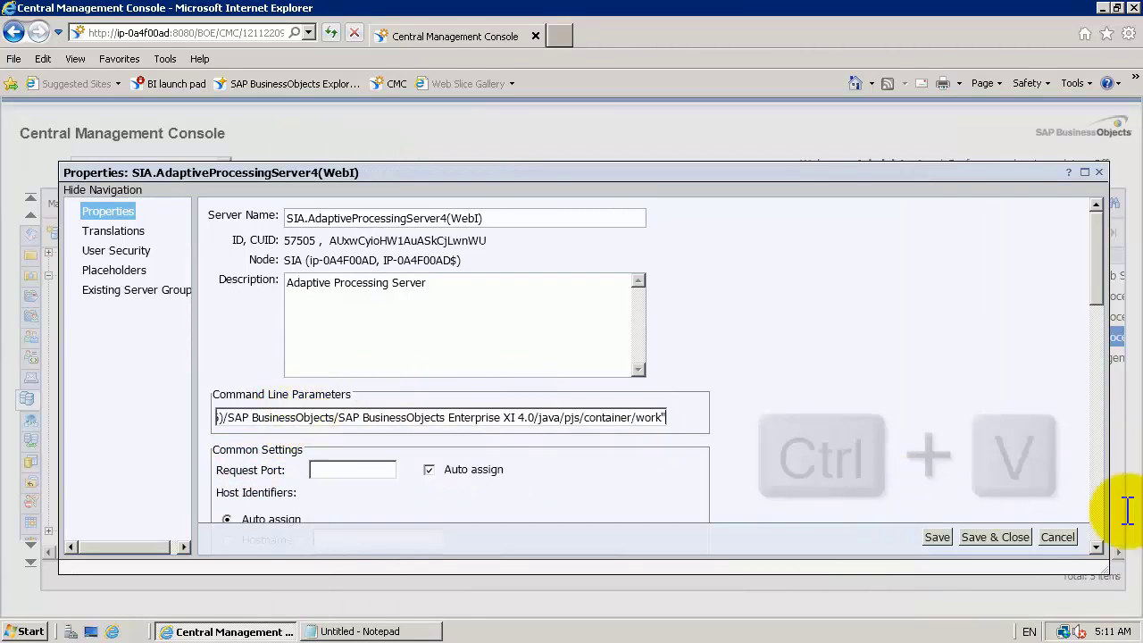
Set the WebI server to start automatically with the Server Intelligence Agent, then save and close its properties
scroll(1099, 547, down, 6)
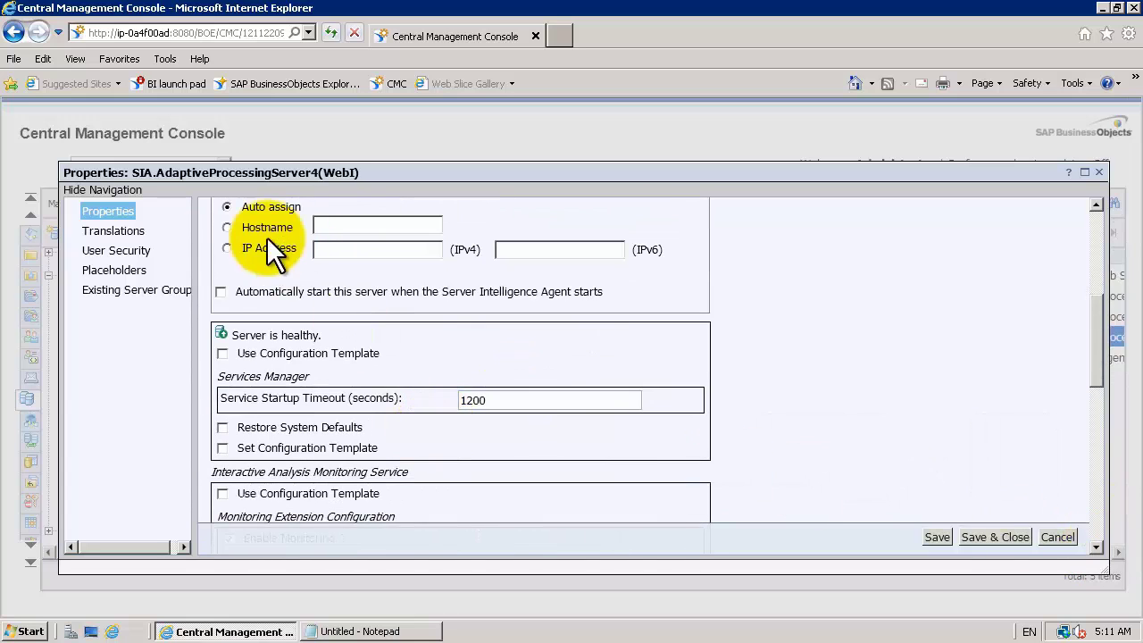
click(218, 290)
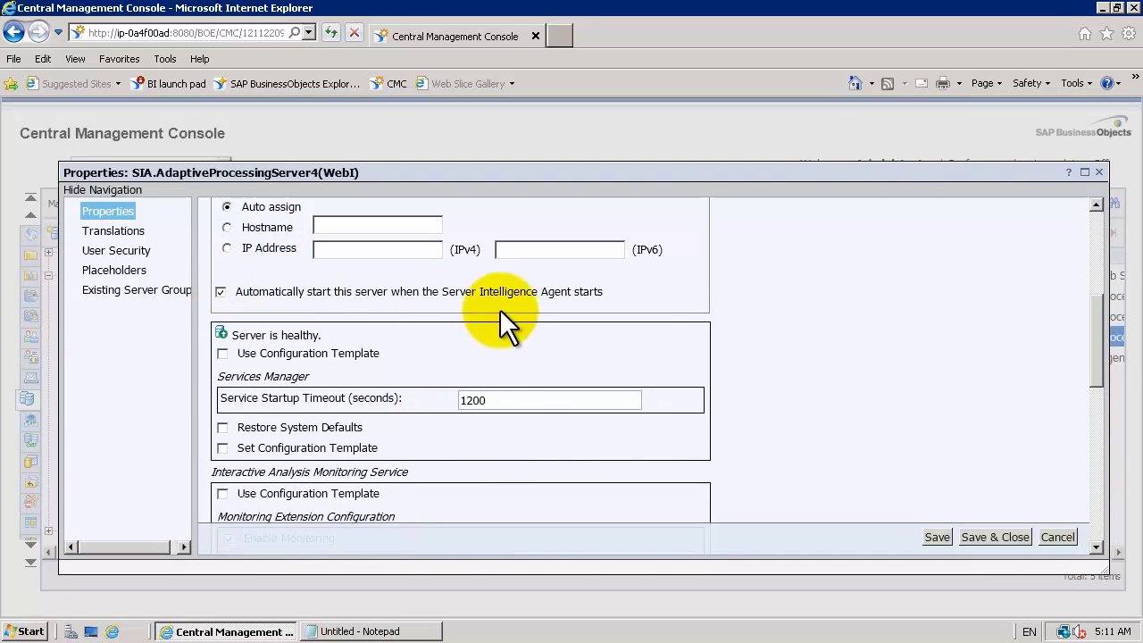
click(977, 534)
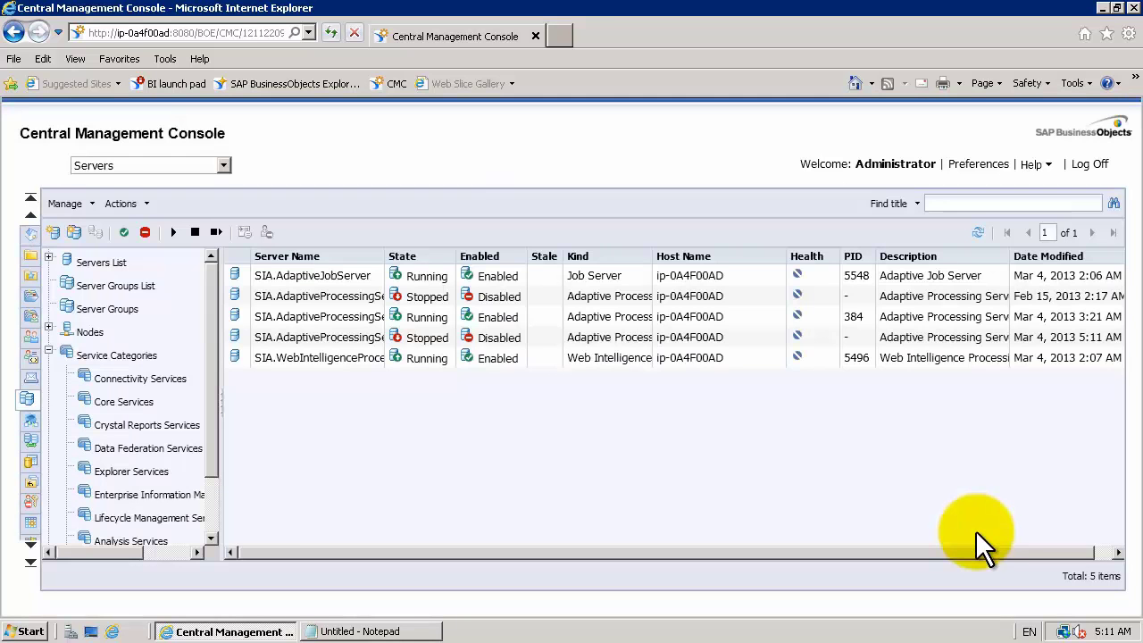
Start the SIA.AdaptiveProcessingServer4(WebI) server and enable it
click(364, 337)
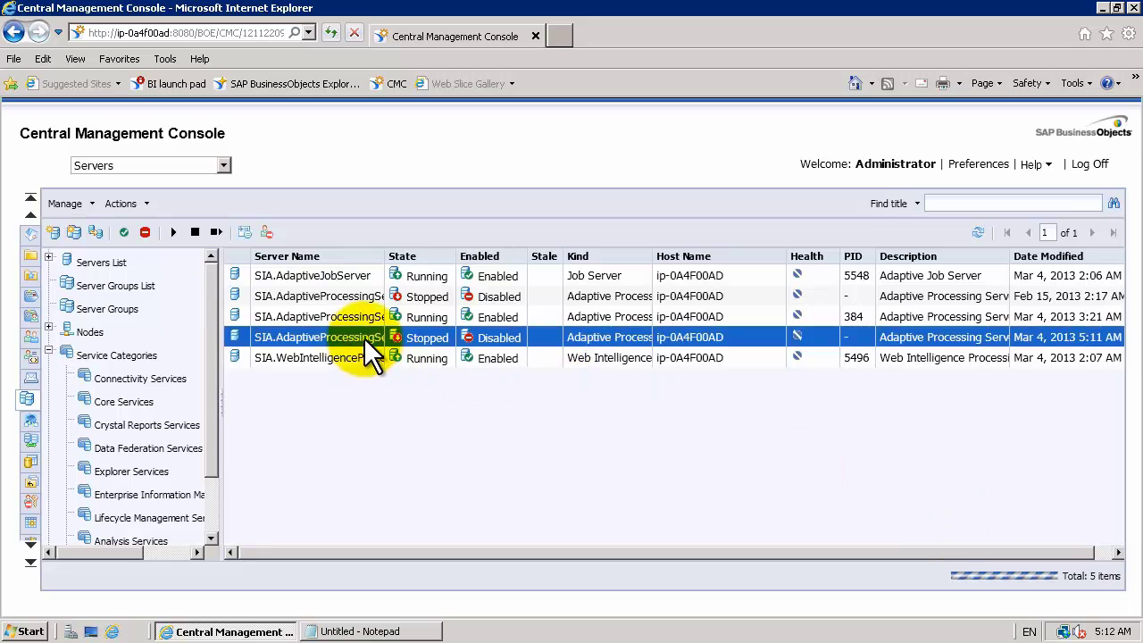
right_click(364, 337)
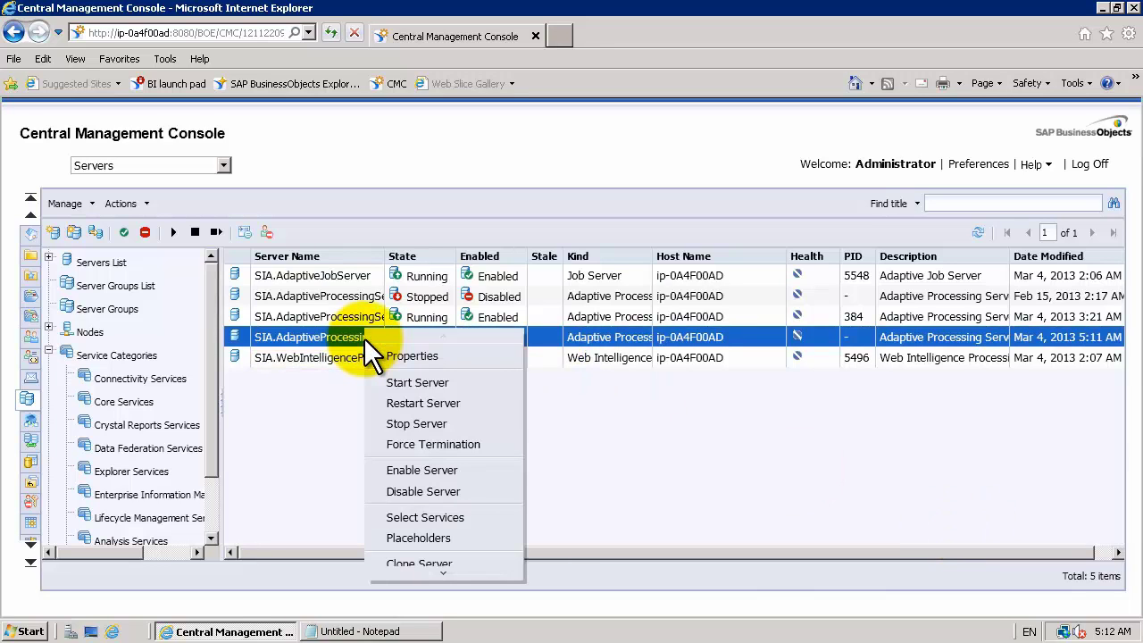
click(380, 382)
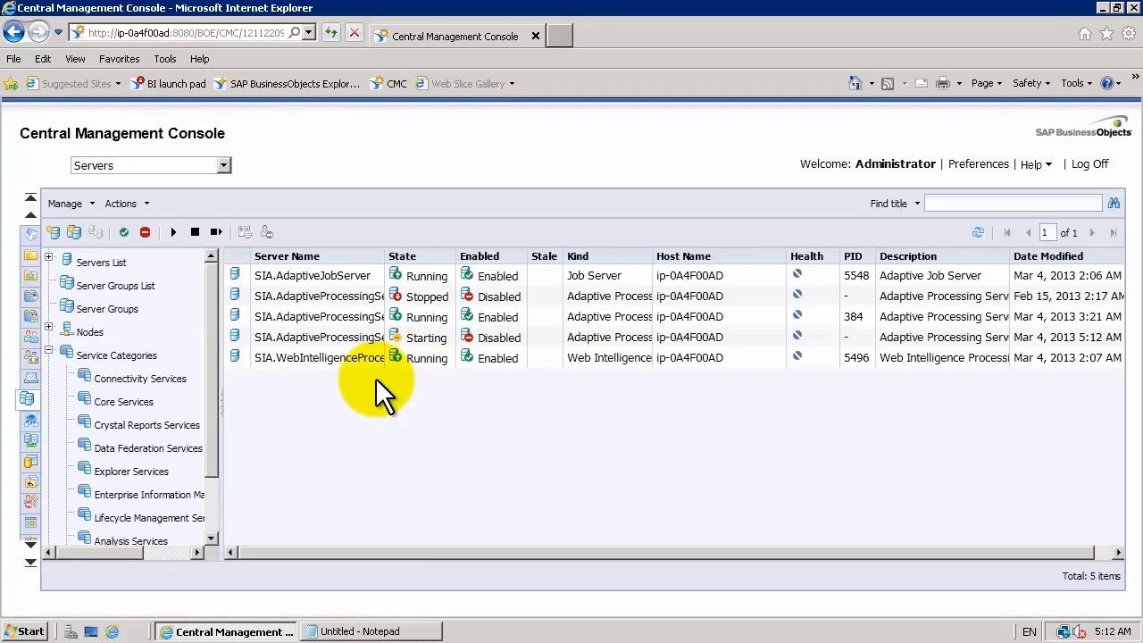
click(371, 338)
right_click(371, 338)
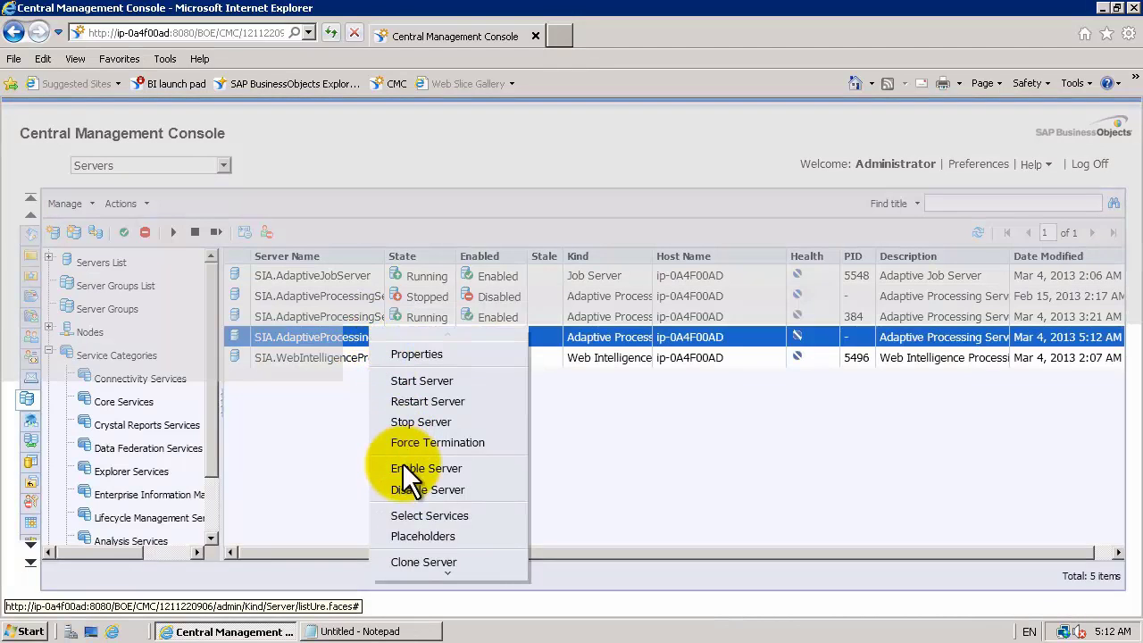
click(403, 466)
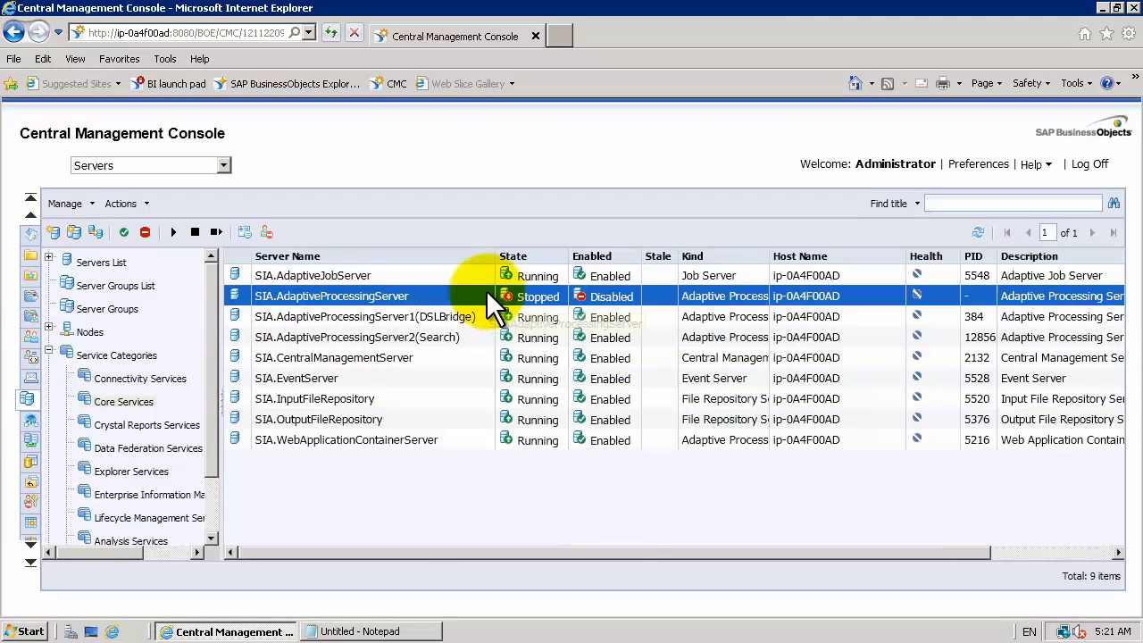
Clone the original SIA.AdaptiveProcessingServer from the Core Services list as SIA.AdaptiveProcessingServer5(Publishing)
right_click(485, 289)
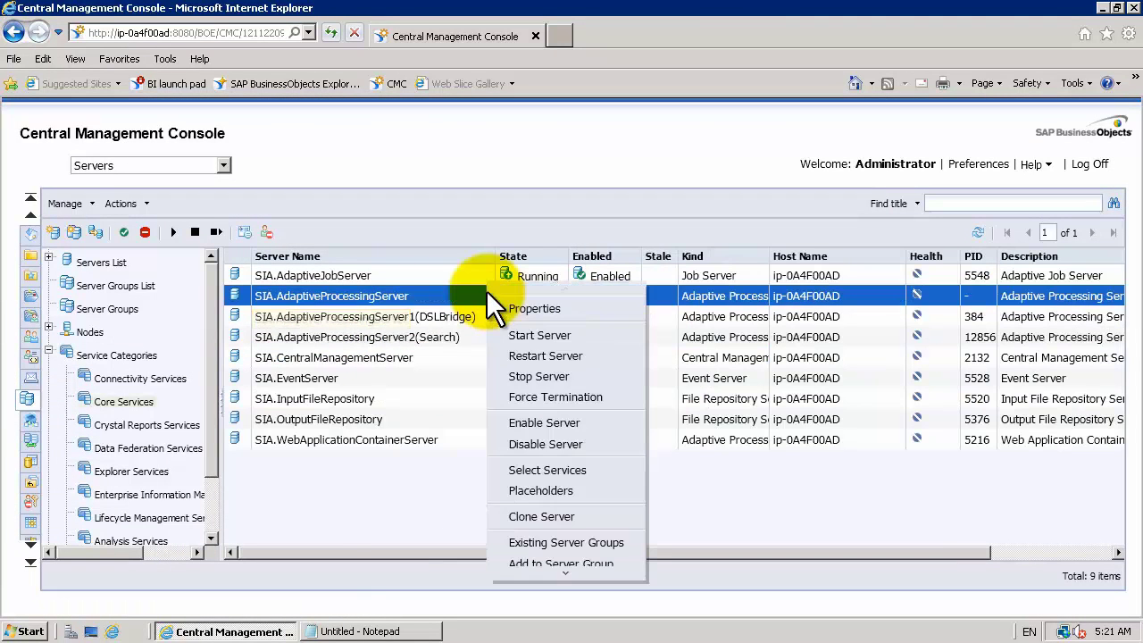
click(523, 517)
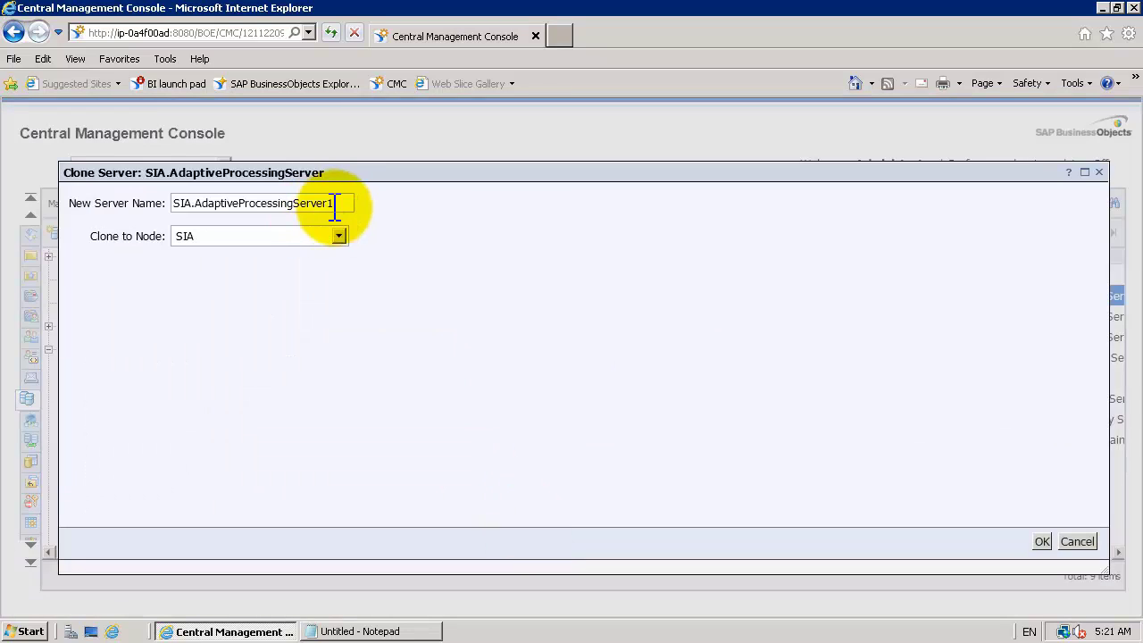
key(BackSpace)
text(5()
key(Caps_Lock)
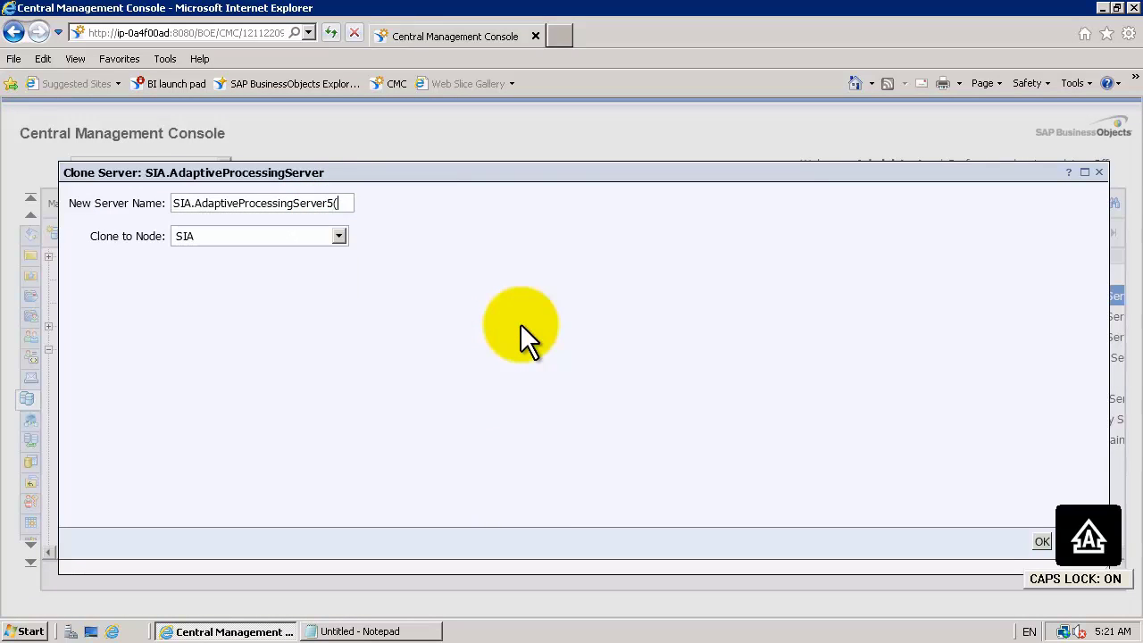
text(Publishing))
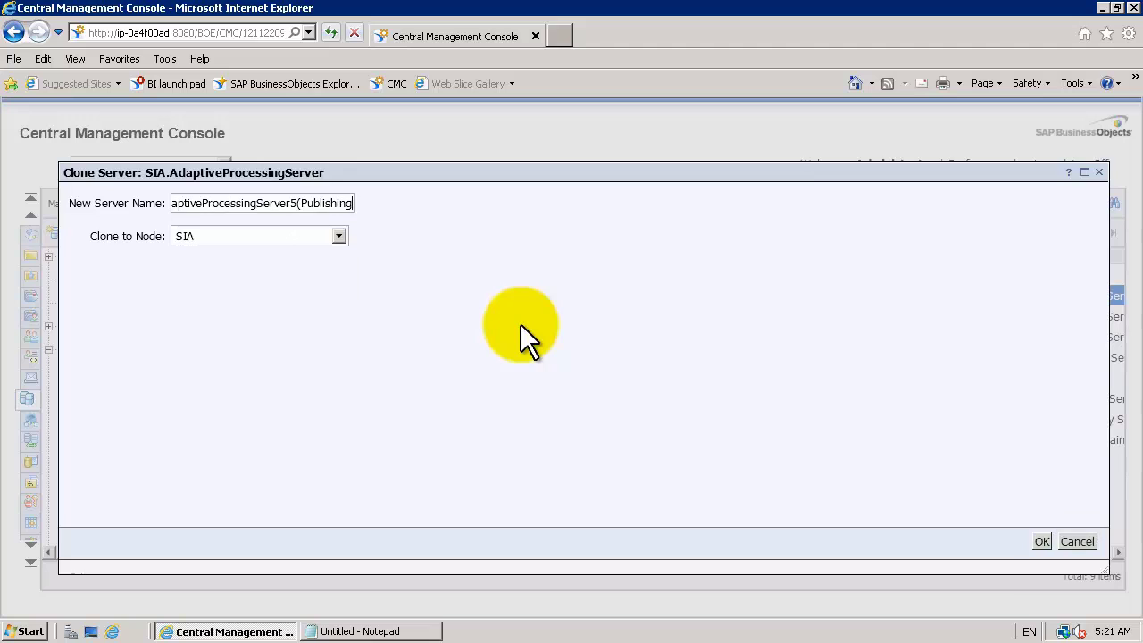
click(1042, 541)
Remove all services from SIA.AdaptiveProcessingServer5(Publishing) and assign only Publishing Post Processing Service and Publishing Service to it
right_click(517, 357)
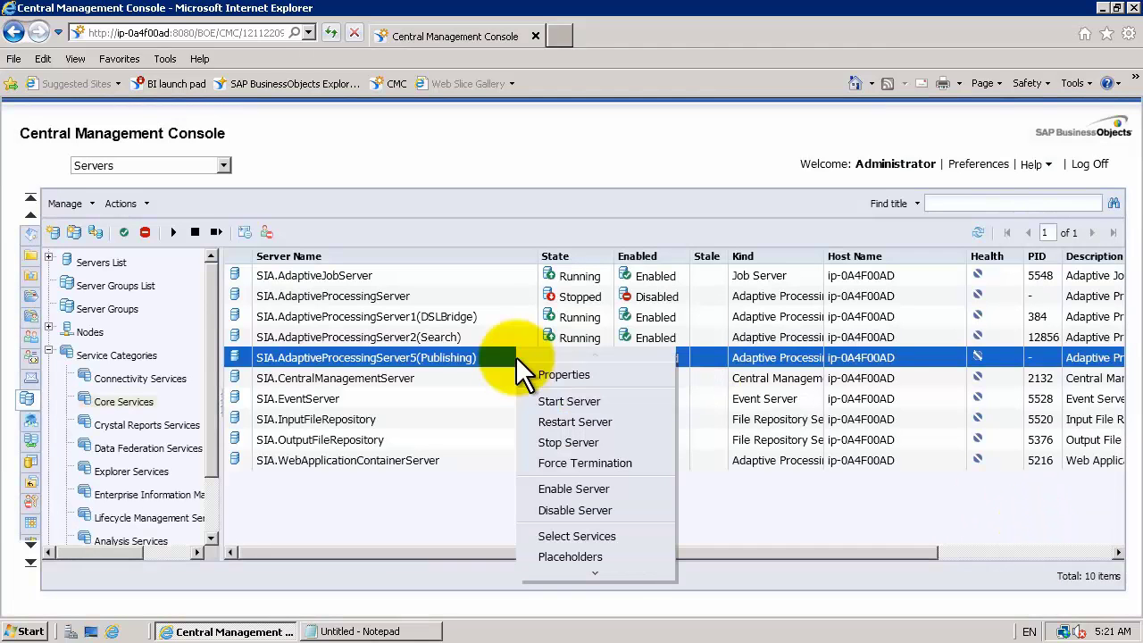
click(554, 534)
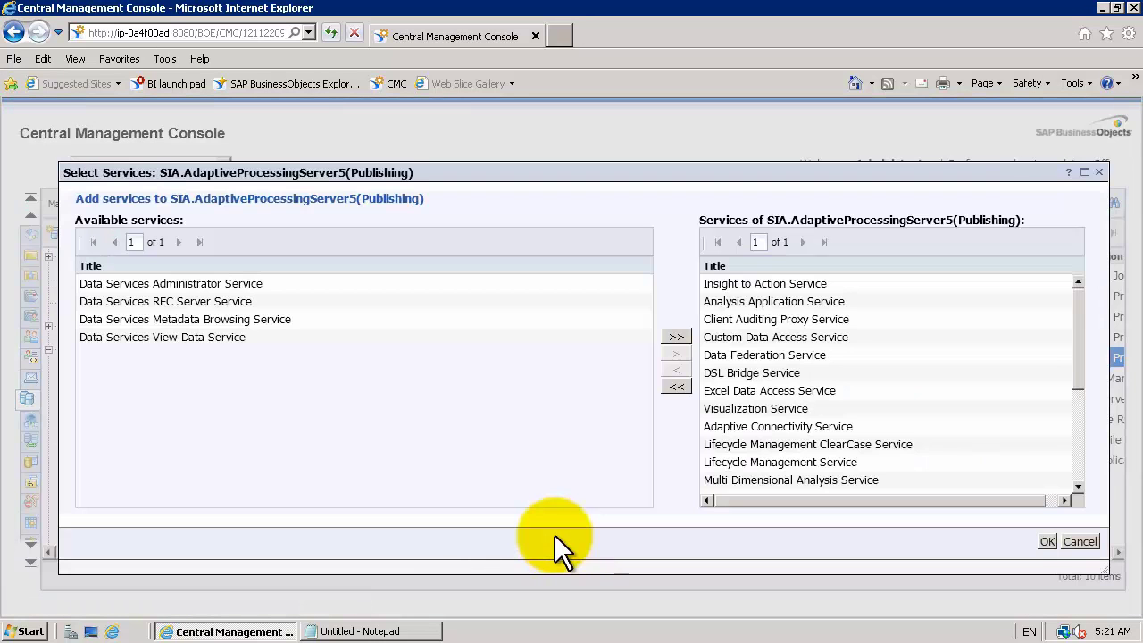
click(675, 386)
scroll(645, 483, down, 6)
scroll(645, 483, down, 2)
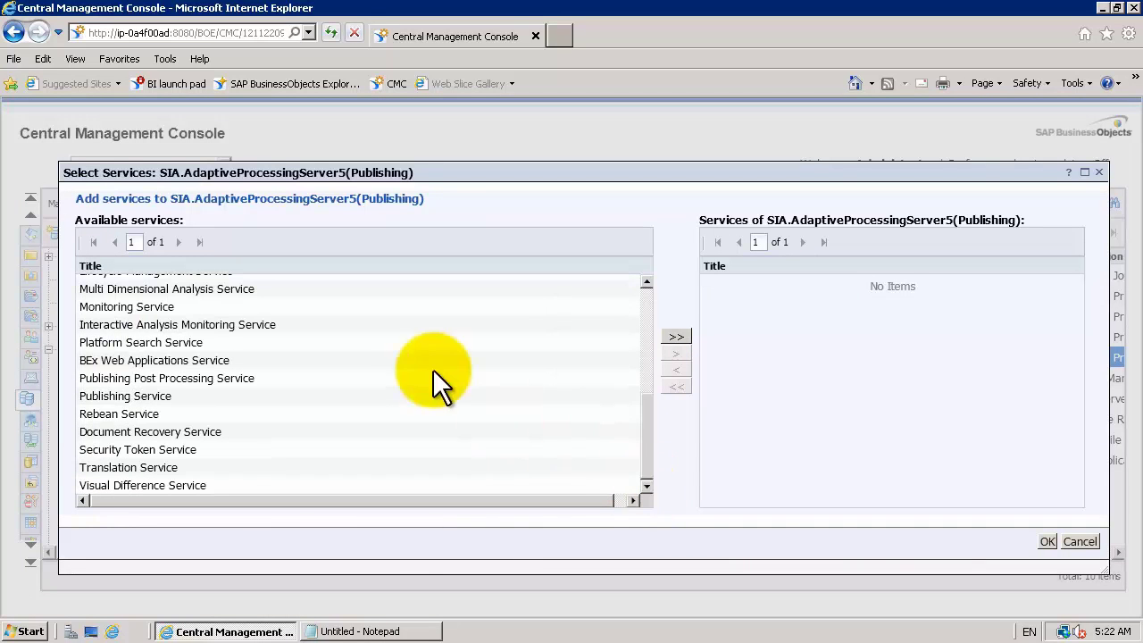
click(425, 394)
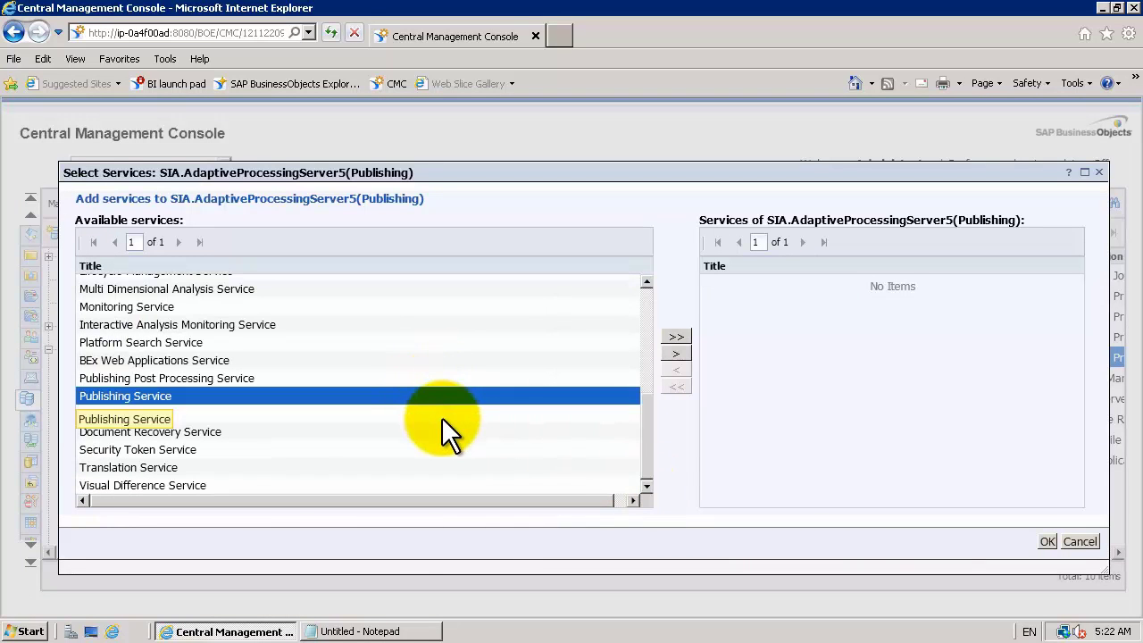
ctrl+click(457, 381)
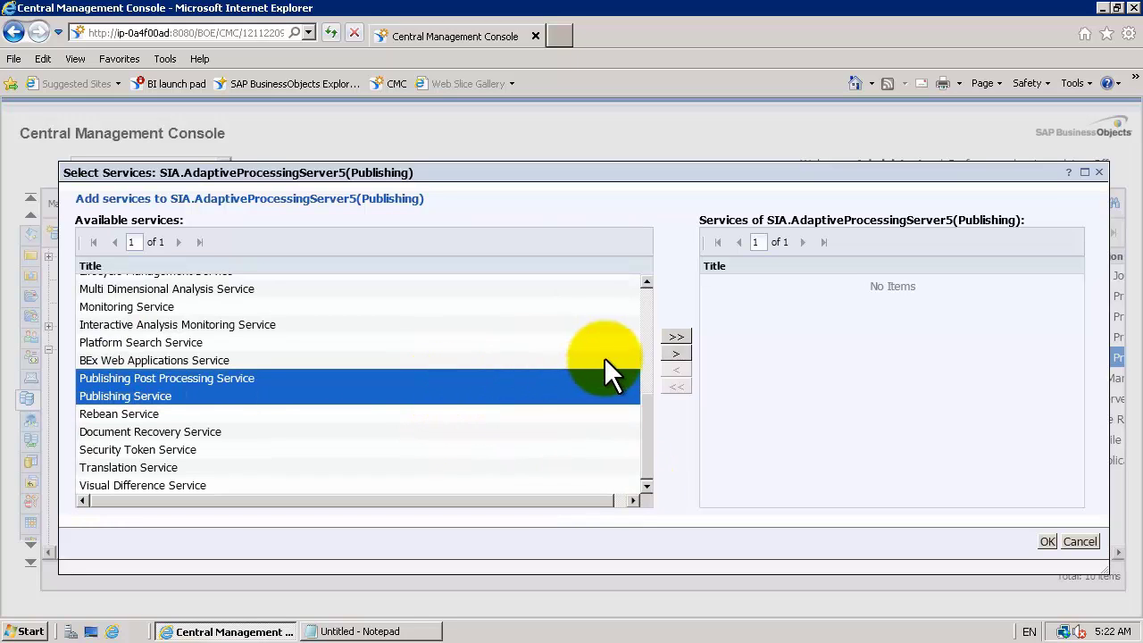
click(676, 353)
click(1045, 541)
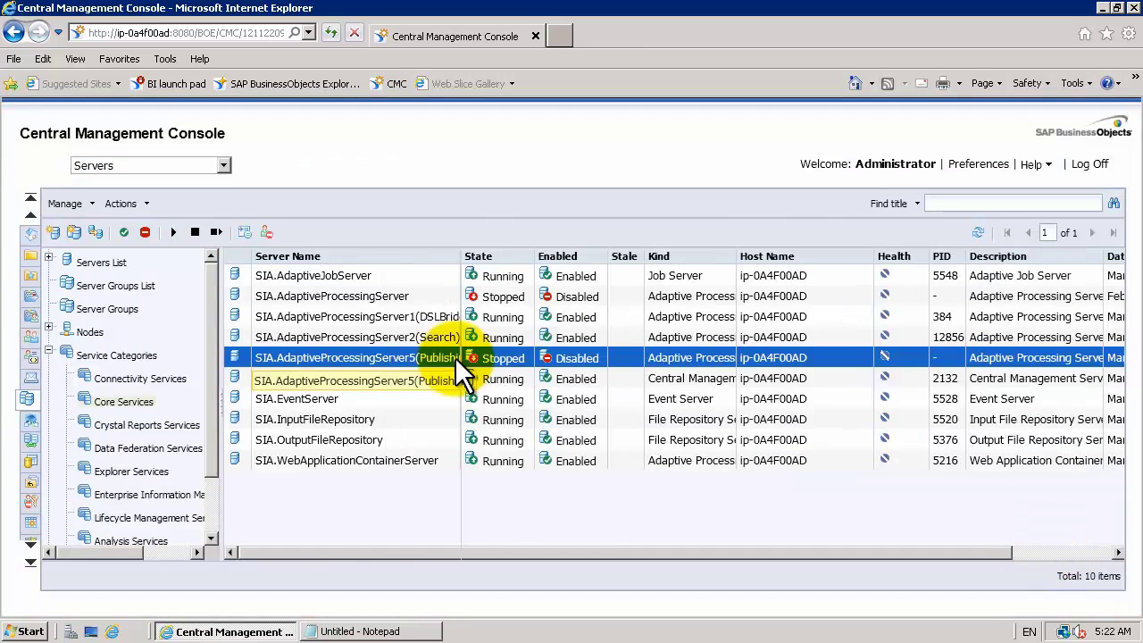
Open the Publishing server's properties and copy its complete command line parameters into a new Notepad document
right_click(456, 357)
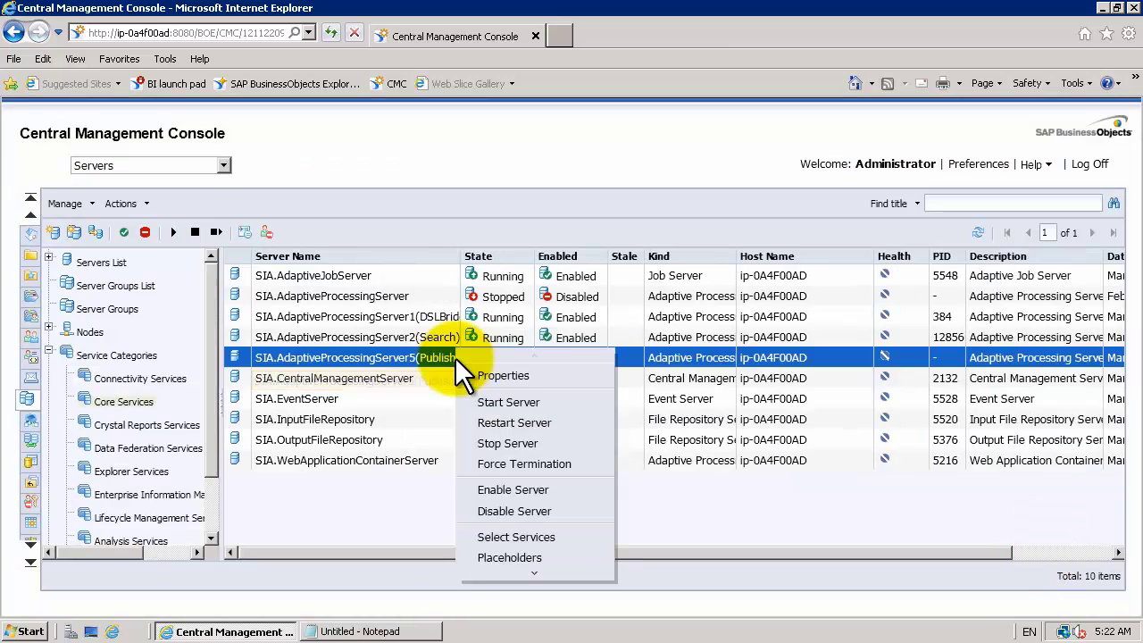
click(466, 375)
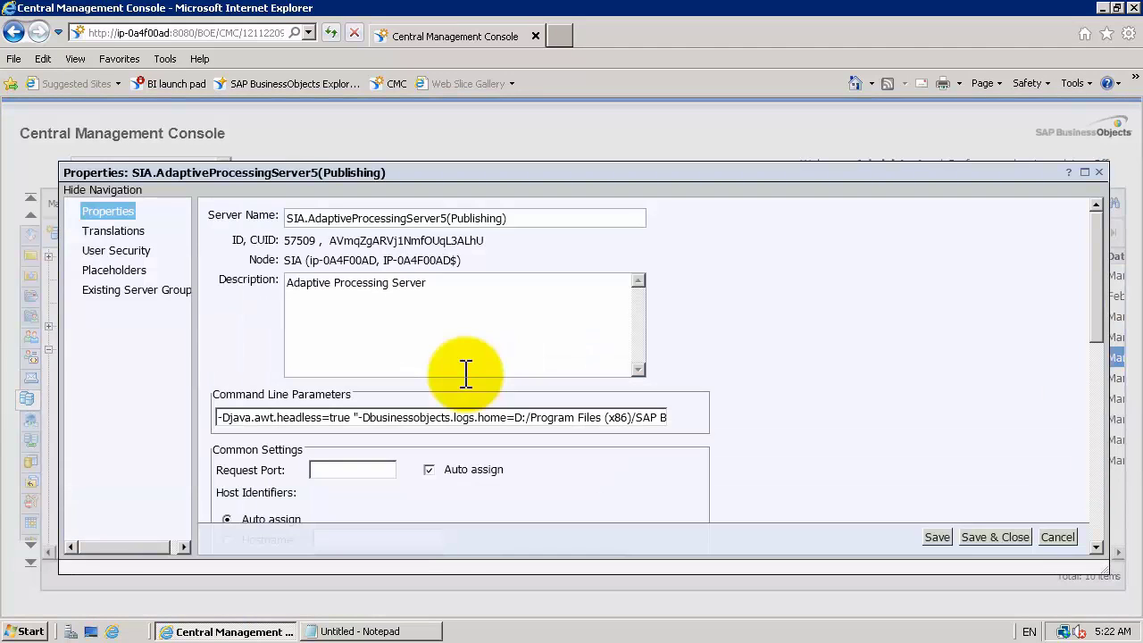
key(ctrl+a)
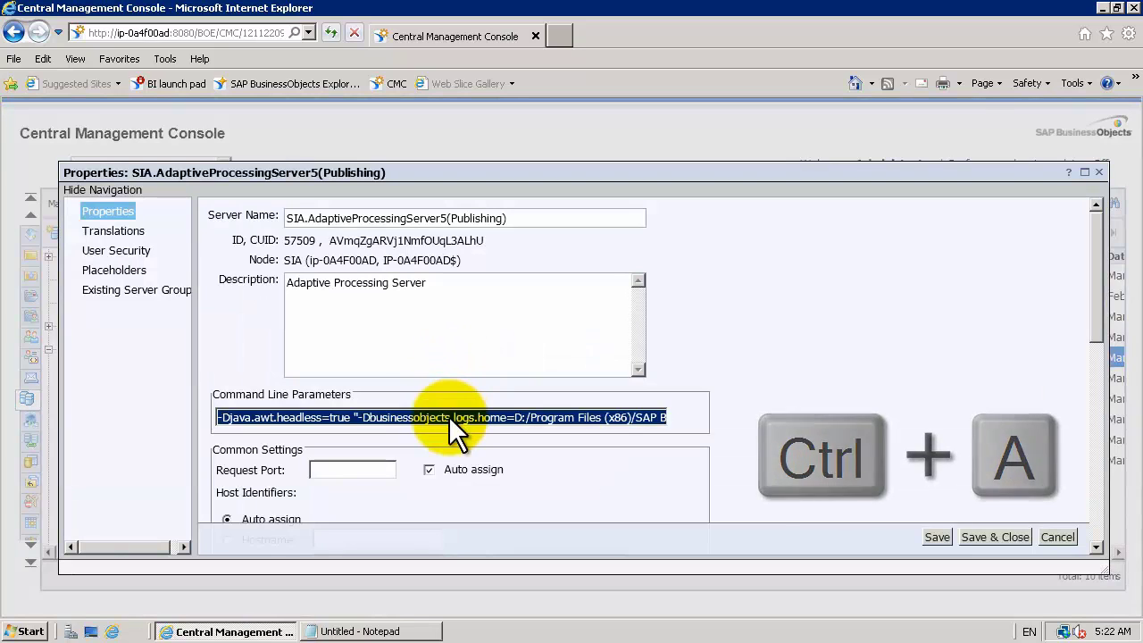
key(ctrl+c)
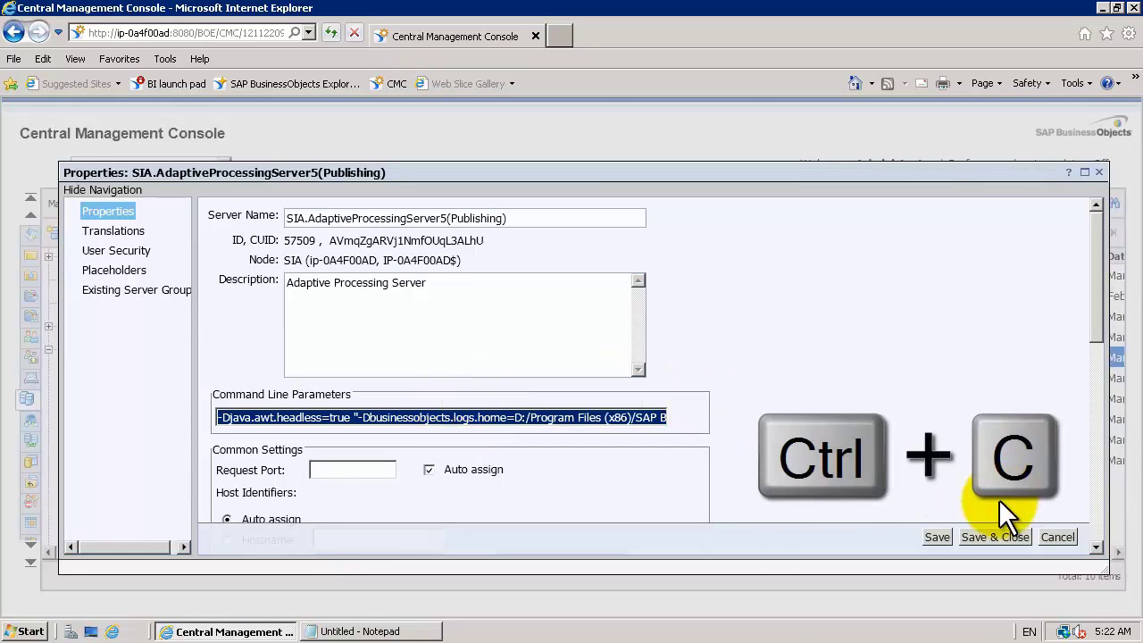
click(25, 630)
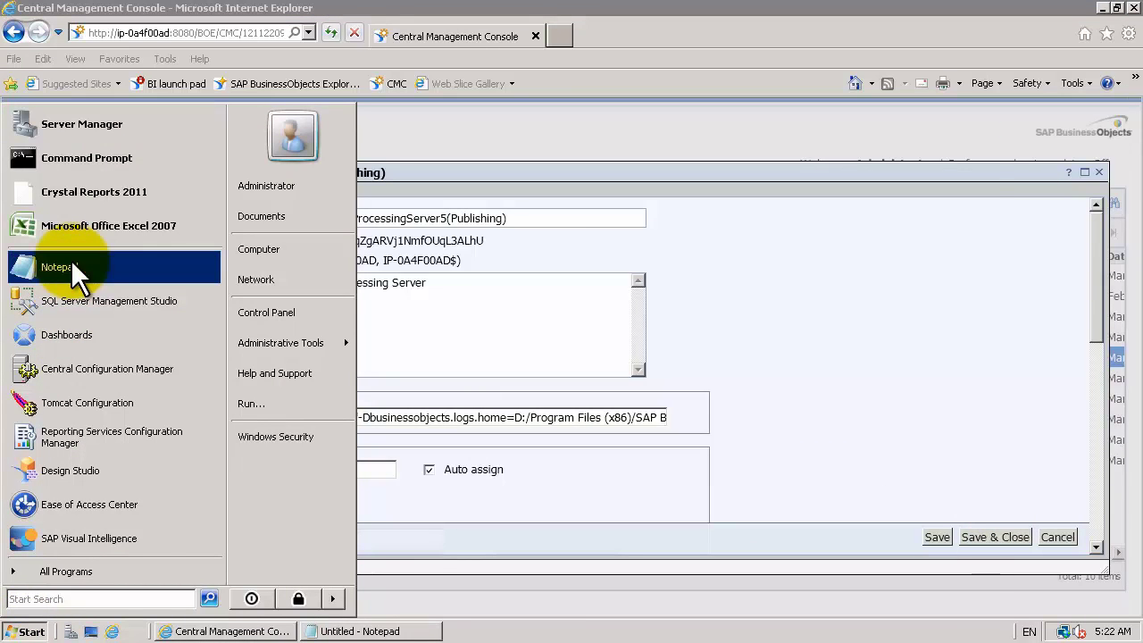
click(76, 270)
key(ctrl+v)
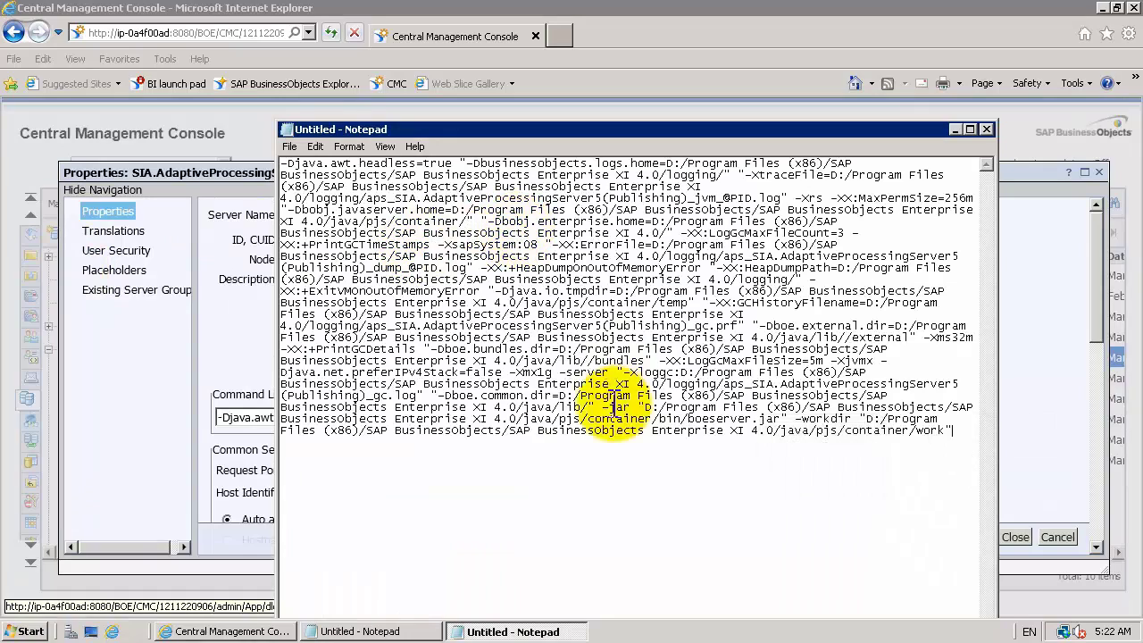
Change the maximum heap parameter to -Xmx4g in Notepad and replace the Publishing server's command line parameters with the edited text
drag(544, 369, 519, 366)
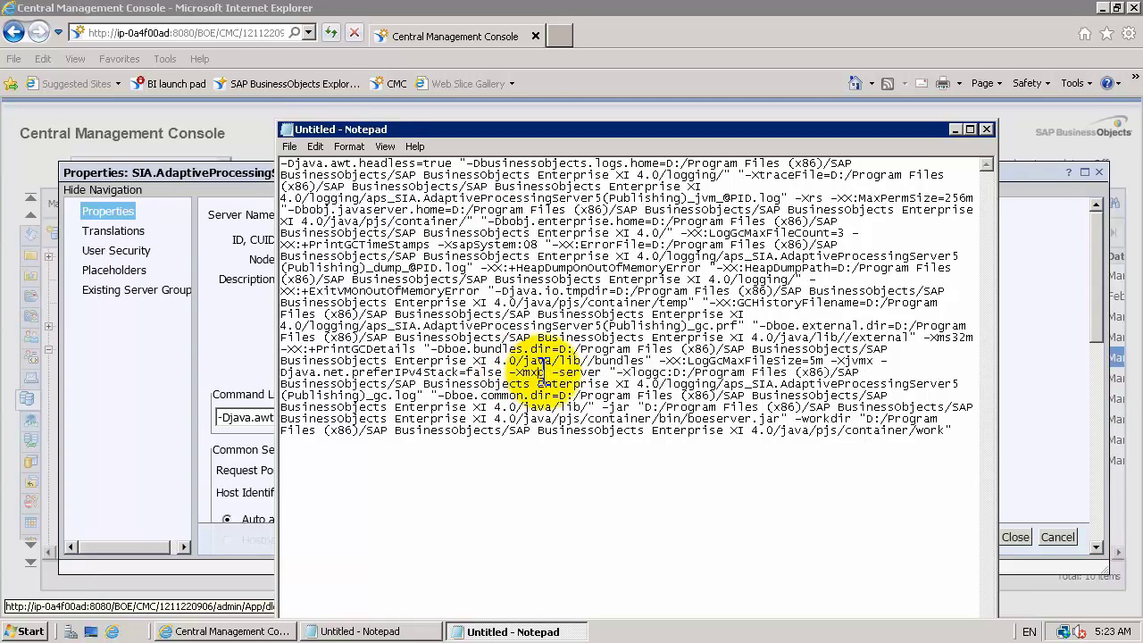
key(ctrl+a)
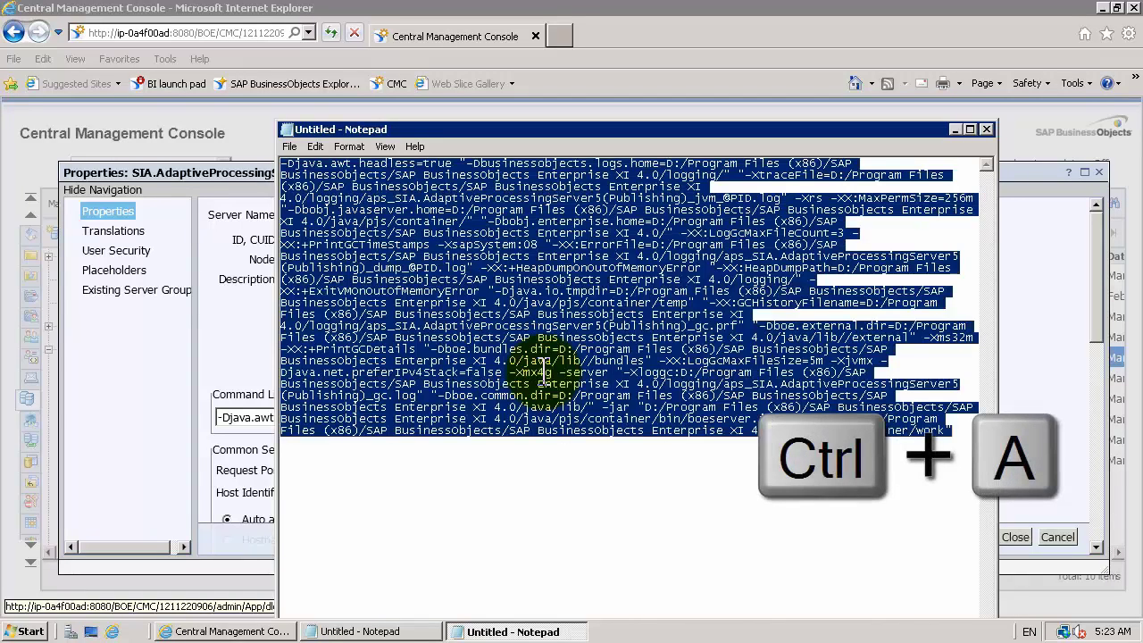
key(ctrl+c)
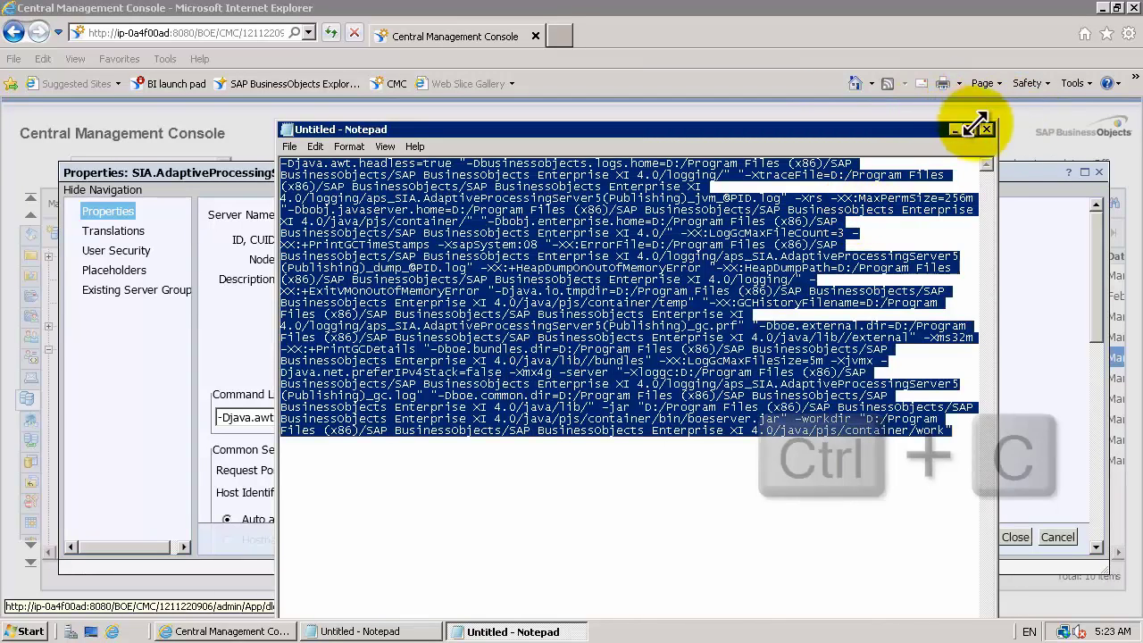
click(1033, 236)
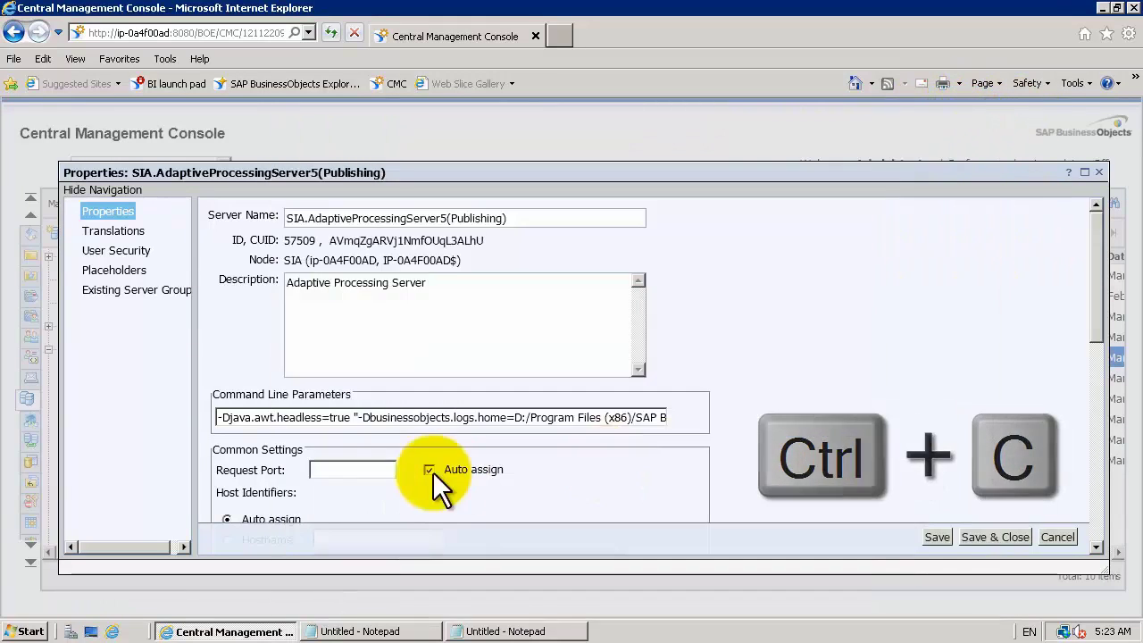
key(ctrl+a)
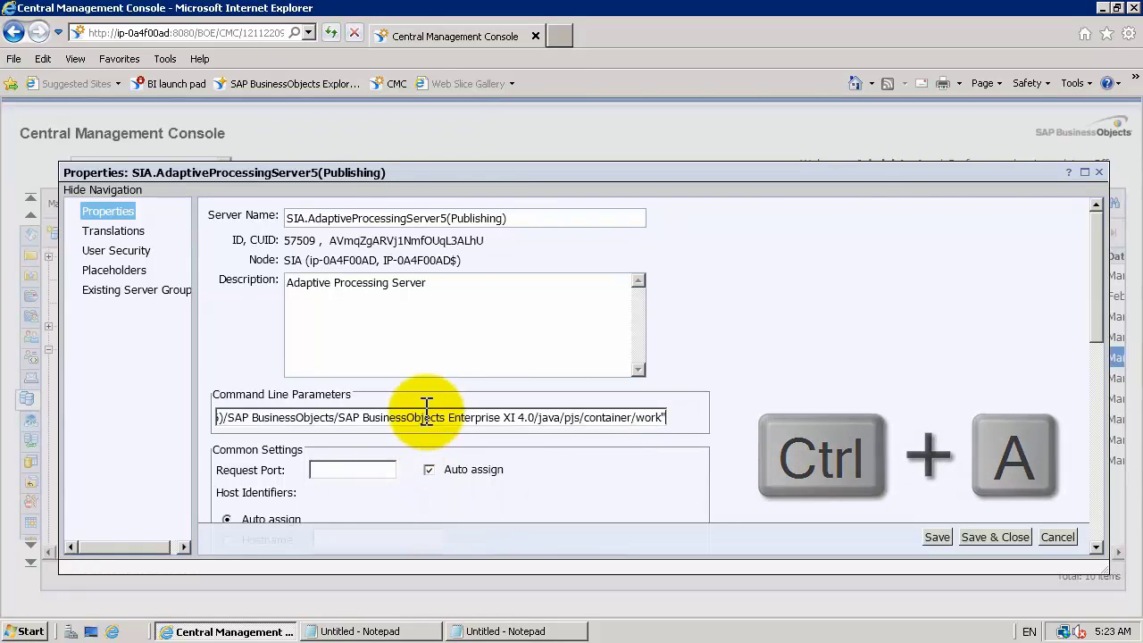
key(ctrl+v)
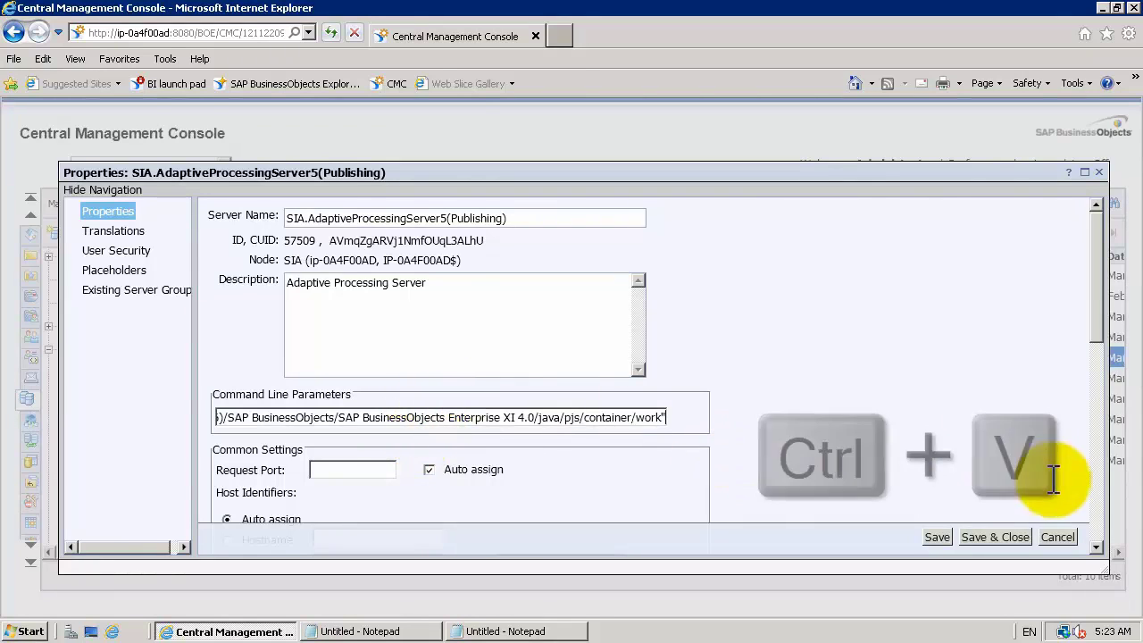
Set the Publishing server to start automatically with the Server Intelligence Agent, then save and close its properties
click(1093, 547)
scroll(1093, 546, down, 6)
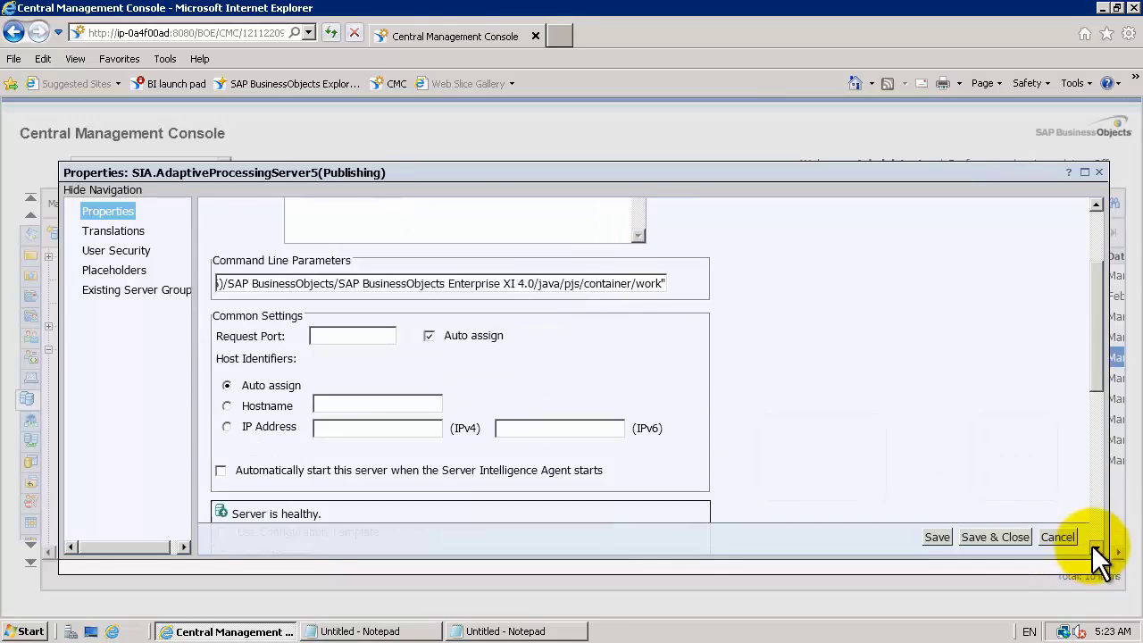
click(220, 291)
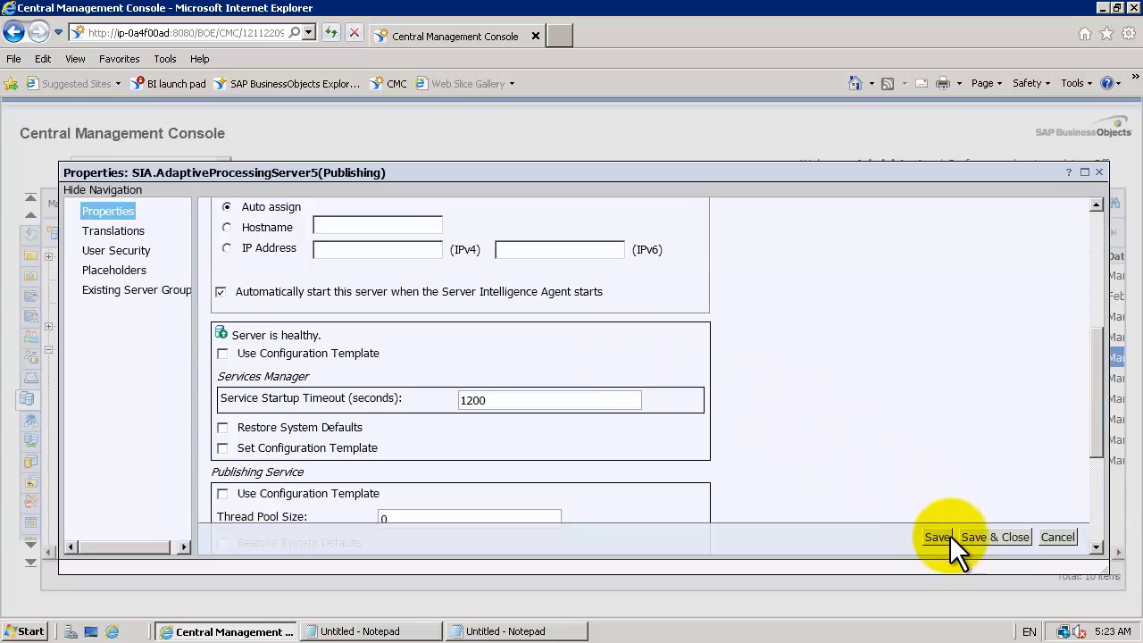
click(976, 539)
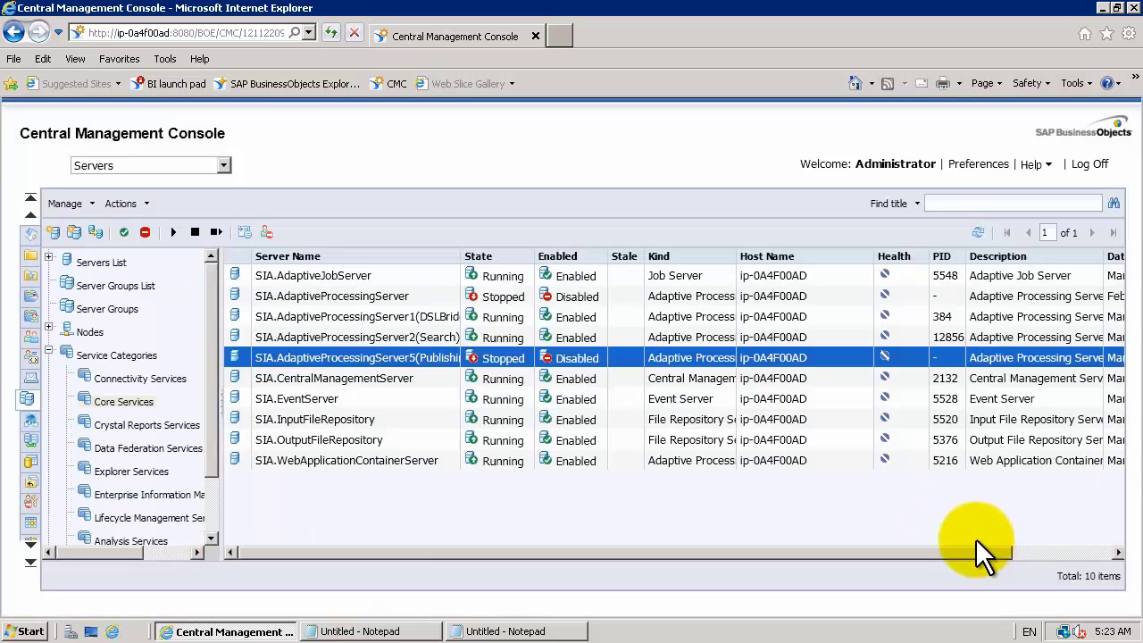
Start the SIA.AdaptiveProcessingServer5(Publishing) server and enable it
right_click(371, 360)
click(388, 404)
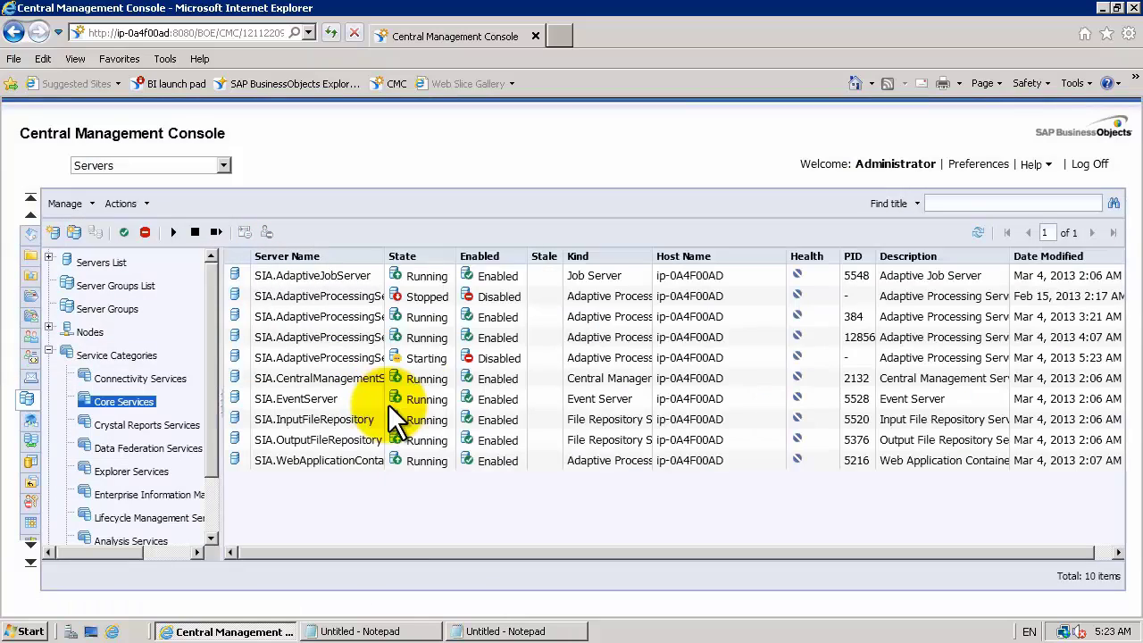
click(365, 360)
right_click(365, 360)
click(389, 493)
Review the common services available on SIA.AdaptiveProcessingServer5(Publishing) and leave the dialog without editing any
right_click(462, 354)
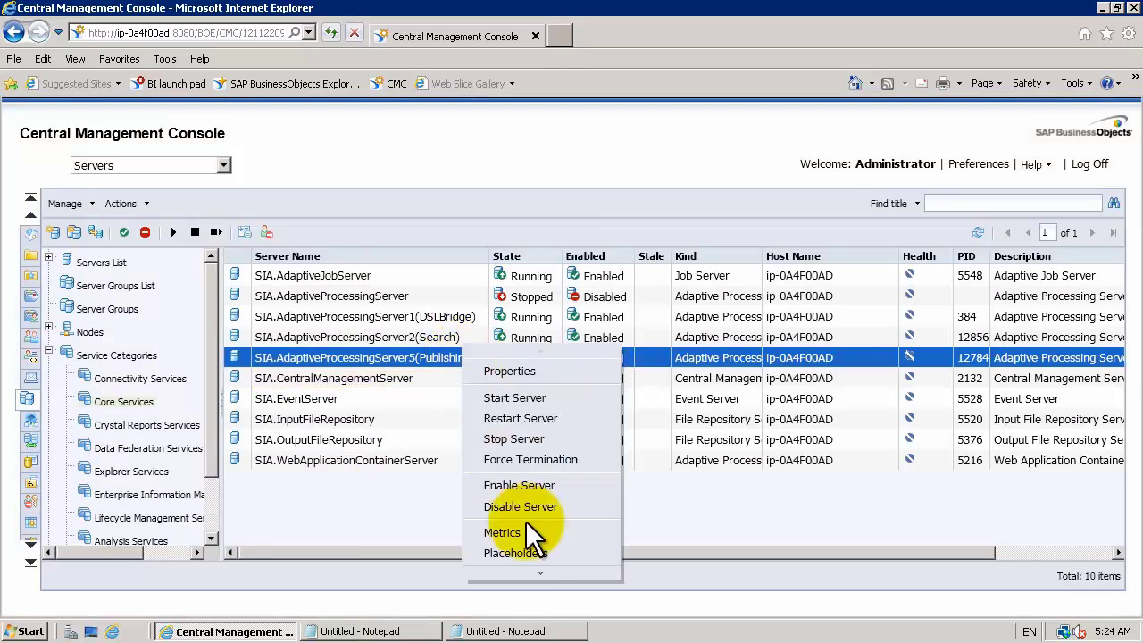
mouse_move(536, 574)
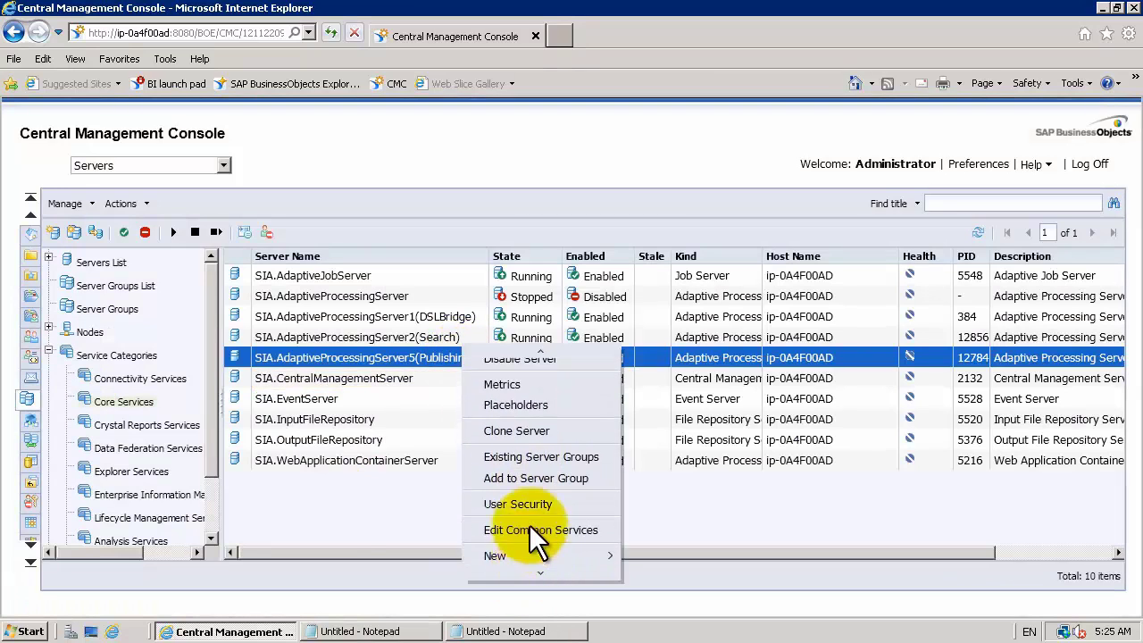
click(549, 487)
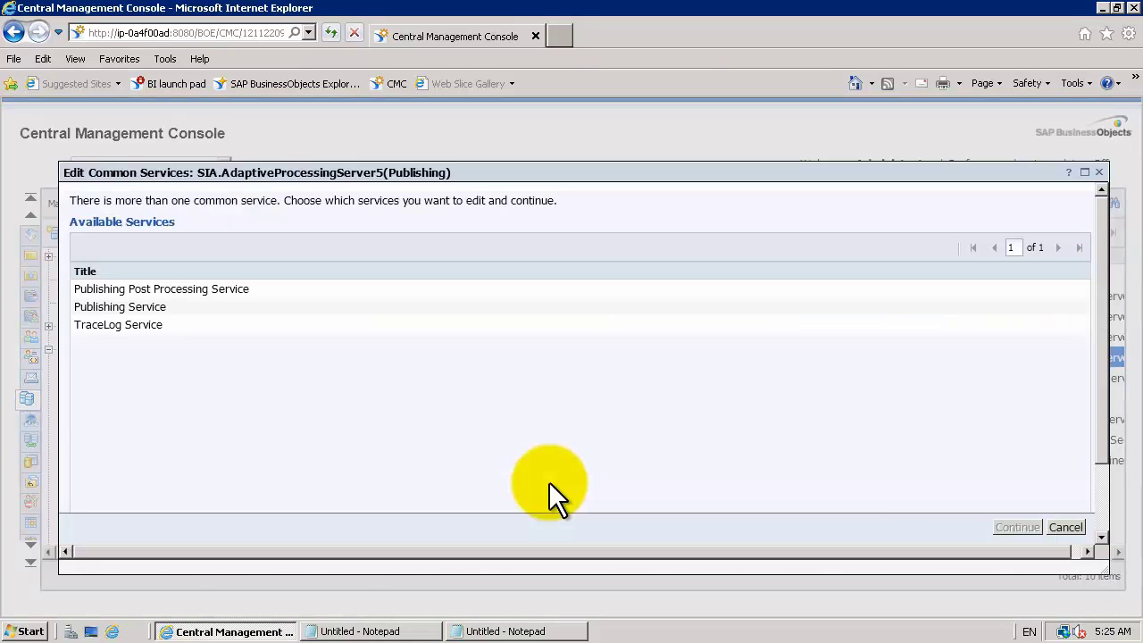
click(1066, 527)
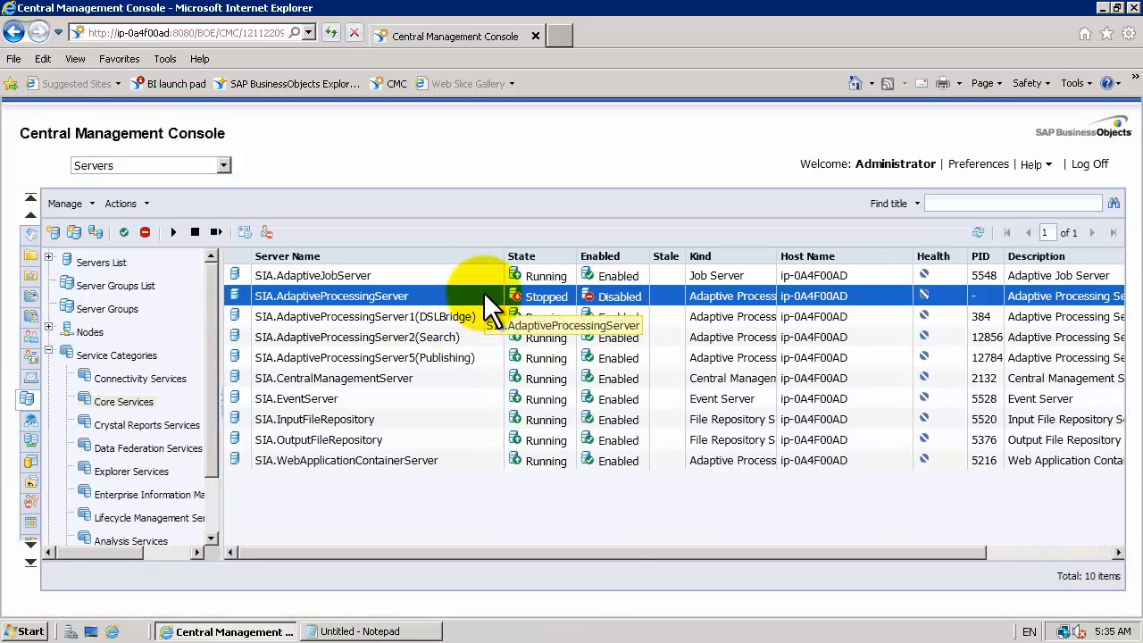
Clone SIA.AdaptiveProcessingServer on the SIA node under the new name SIA.AdaptiveProcessingServer6(LCM)
right_click(484, 291)
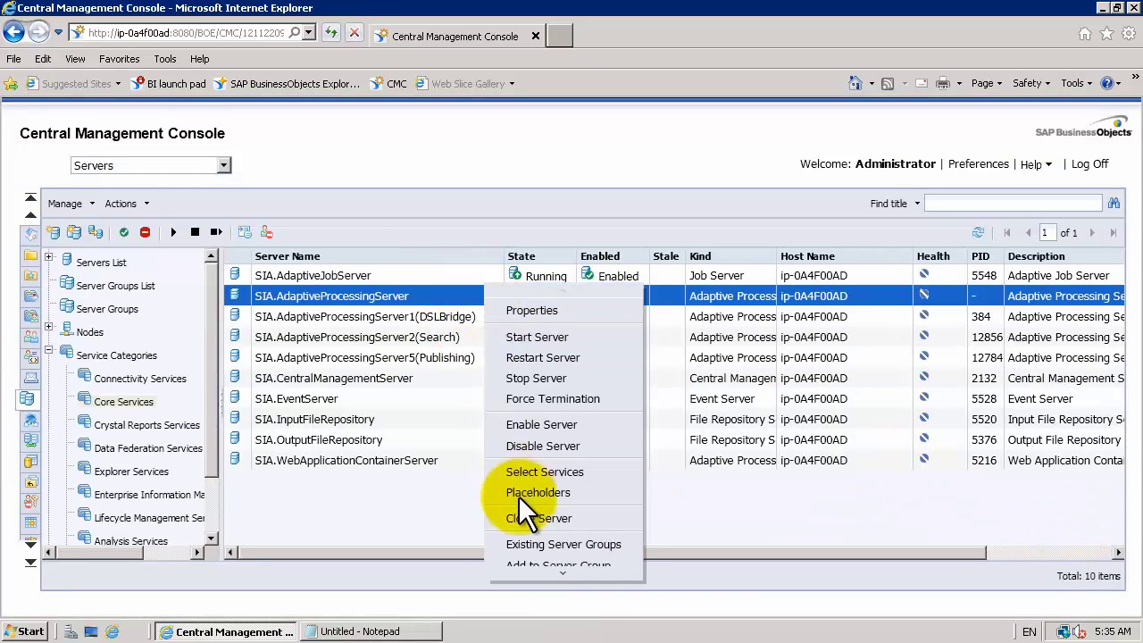
click(526, 518)
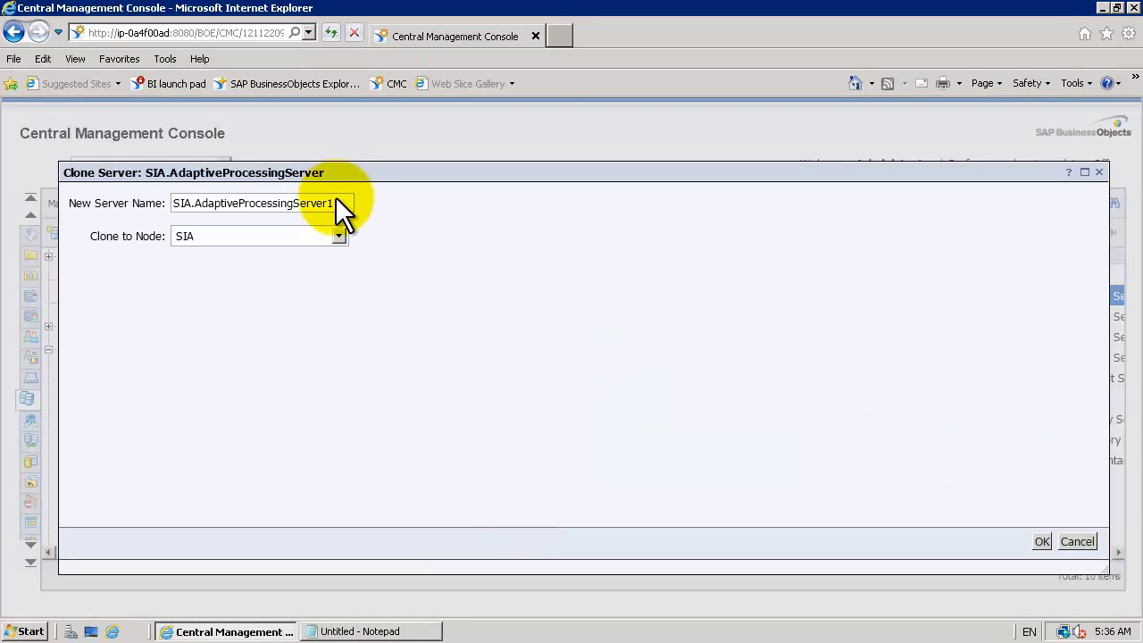
key(BackSpace)
text(6)
key(Caps_Lock)
text((LCM))
key(Caps_Lock)
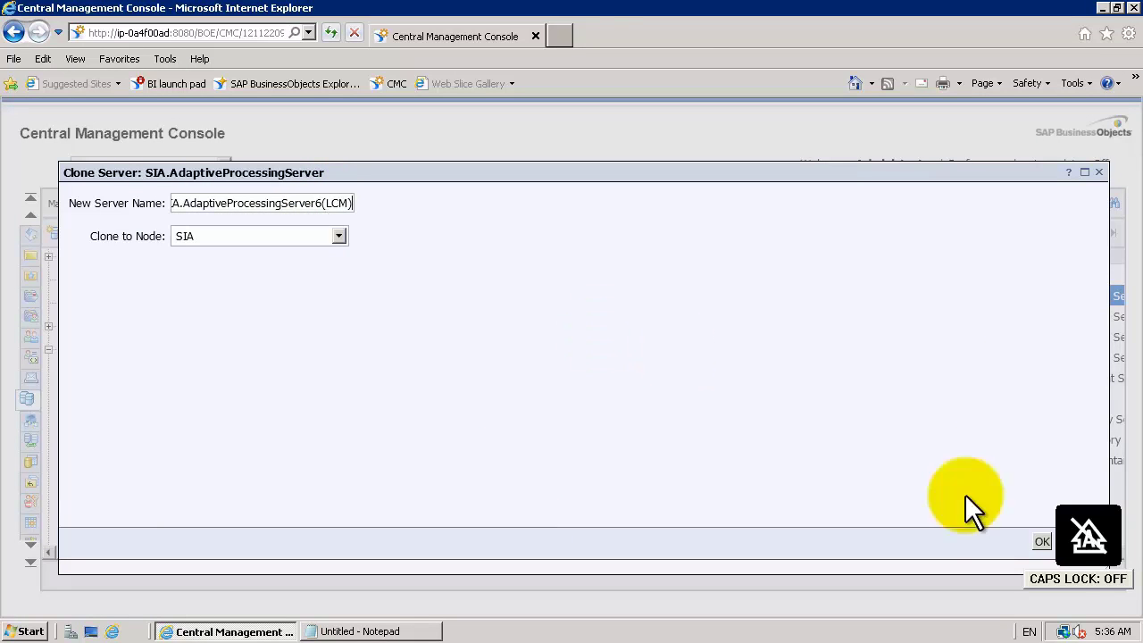
click(1042, 542)
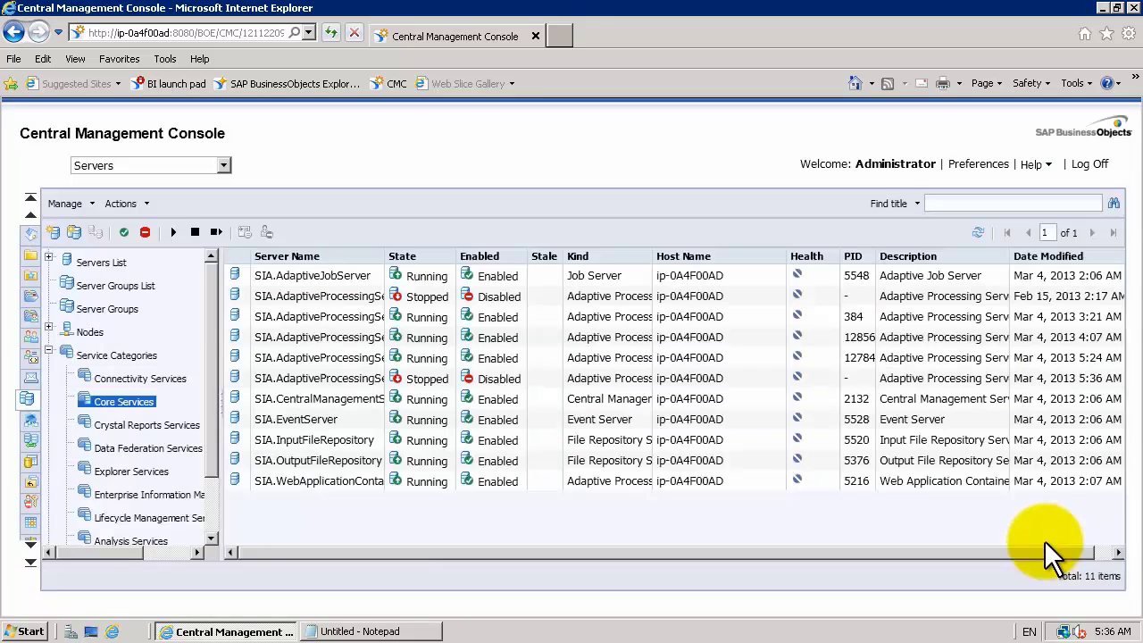
Remove all assigned services from the SIA.AdaptiveProcessingServer6(LCM) server in its service selection
click(373, 378)
drag(384, 257, 523, 257)
right_click(448, 375)
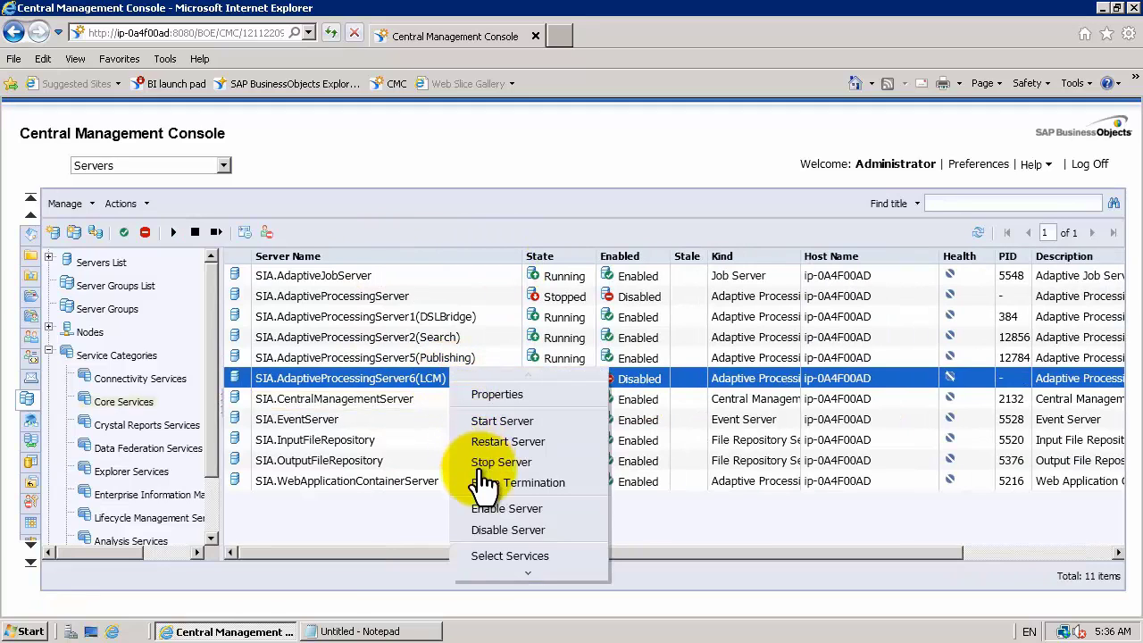
click(493, 556)
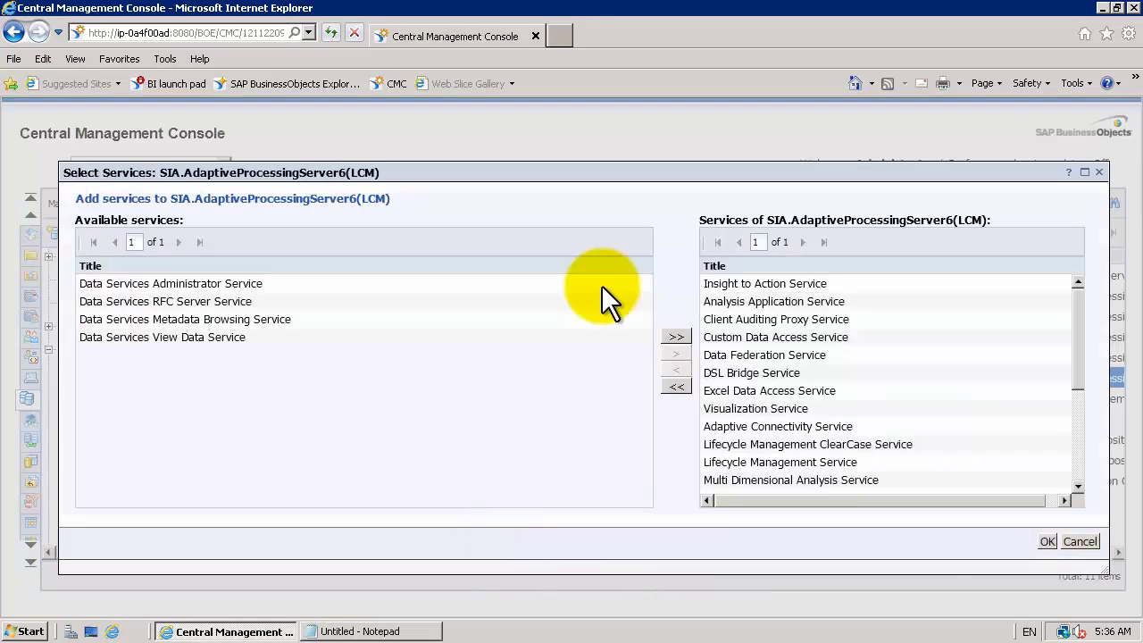
click(676, 387)
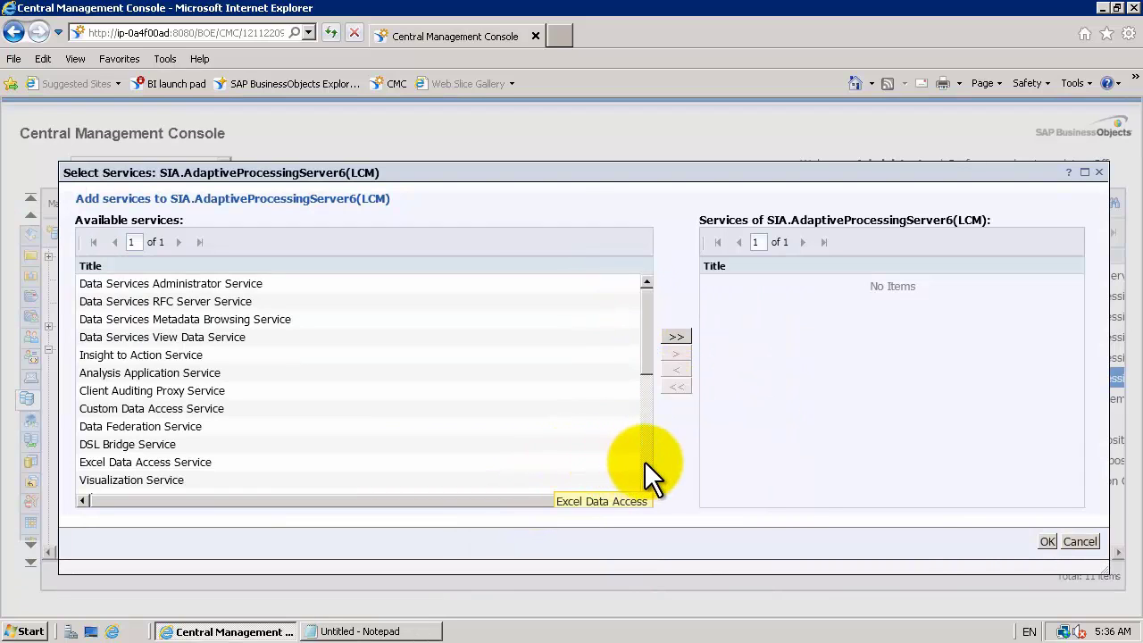
Assign the Lifecycle Management ClearCase, Lifecycle Management and Visual Difference services to the LCM server and confirm the selection
scroll(288, 369, down, 4)
click(297, 325)
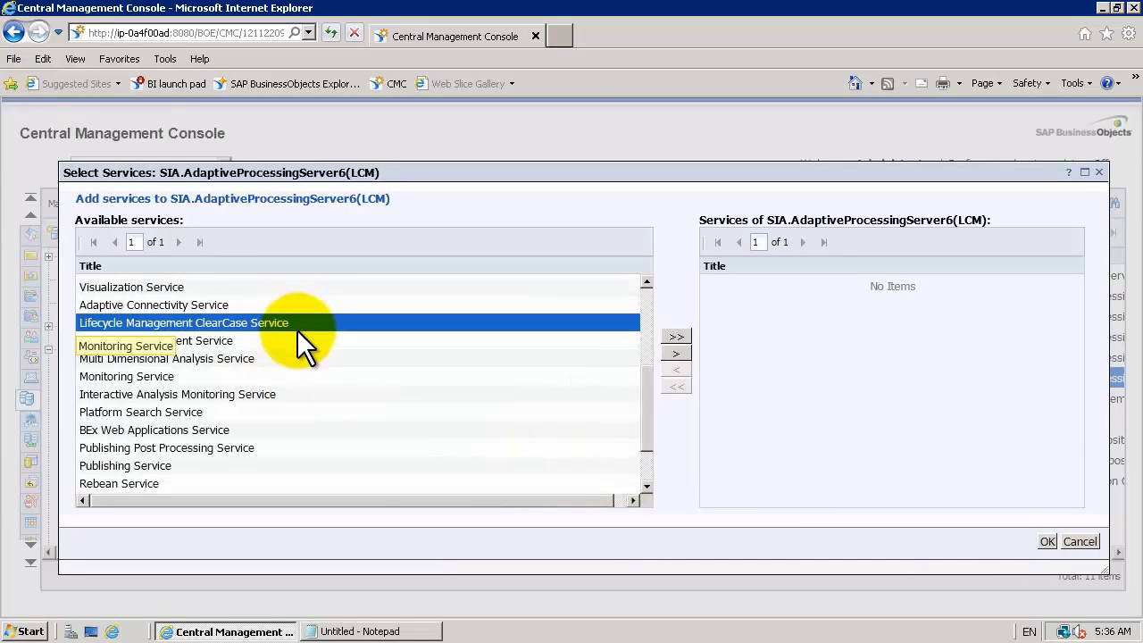
ctrl+click(297, 339)
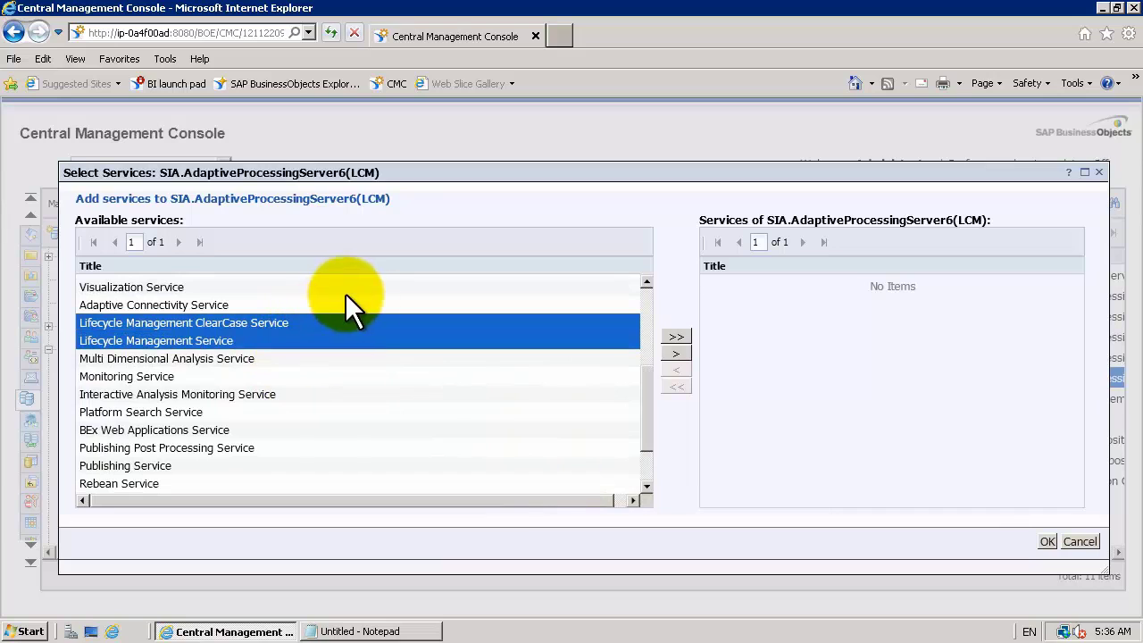
scroll(635, 473, down, 2)
ctrl+click(620, 483)
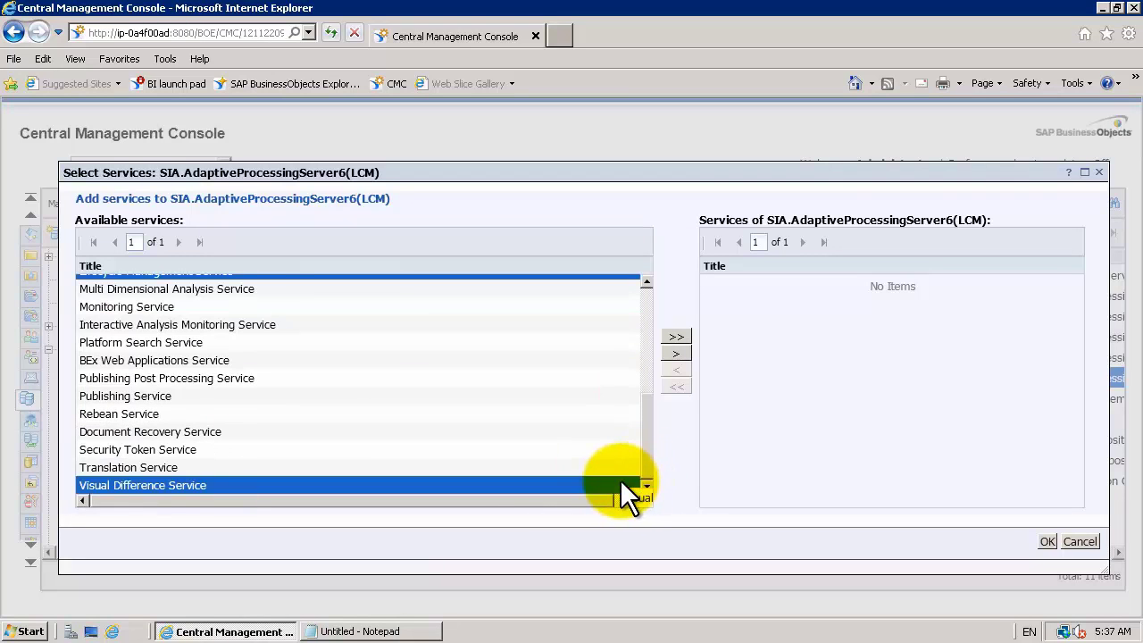
click(672, 350)
click(1047, 541)
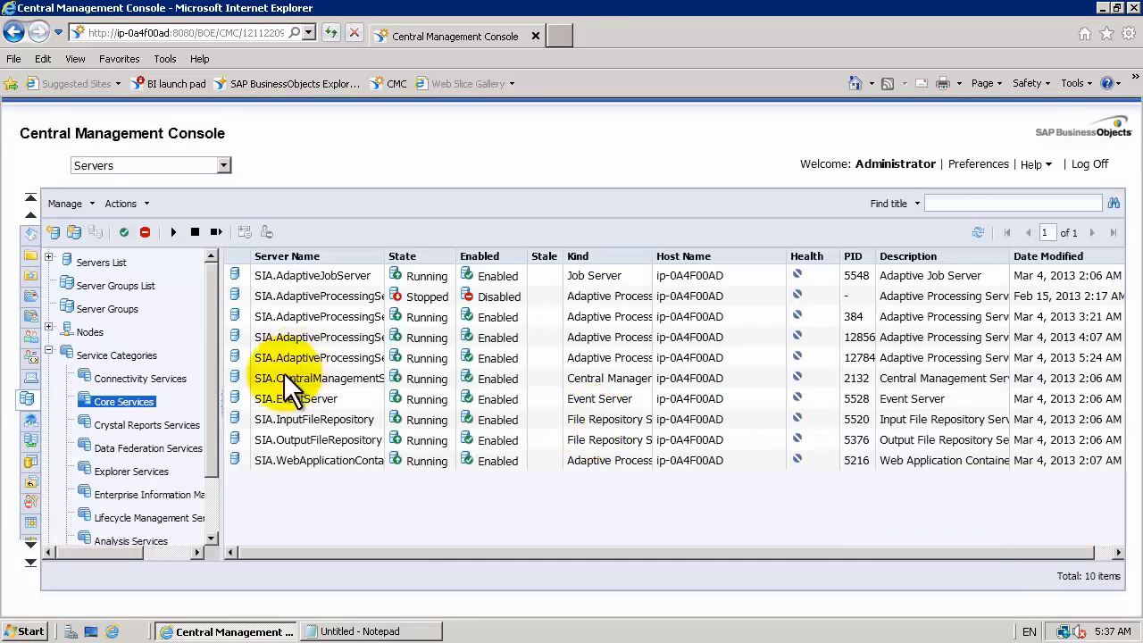
Review the common services of SIA.AdaptiveProcessingServer6(LCM) in the Lifecycle Management Services category and leave without editing any
click(165, 518)
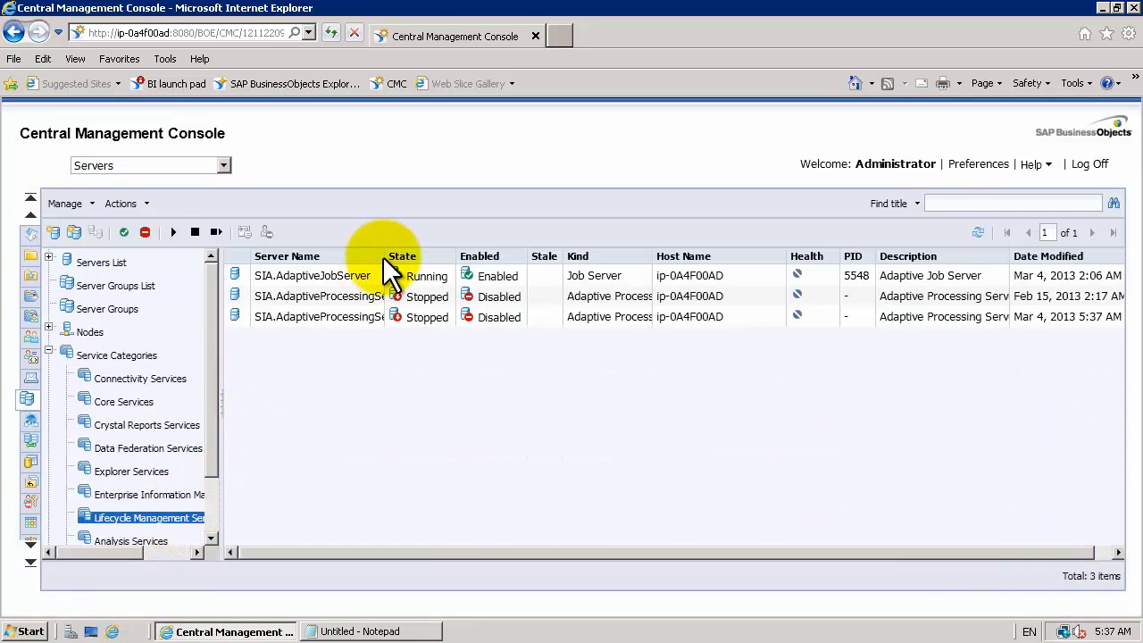
drag(385, 268, 483, 256)
click(476, 312)
right_click(474, 312)
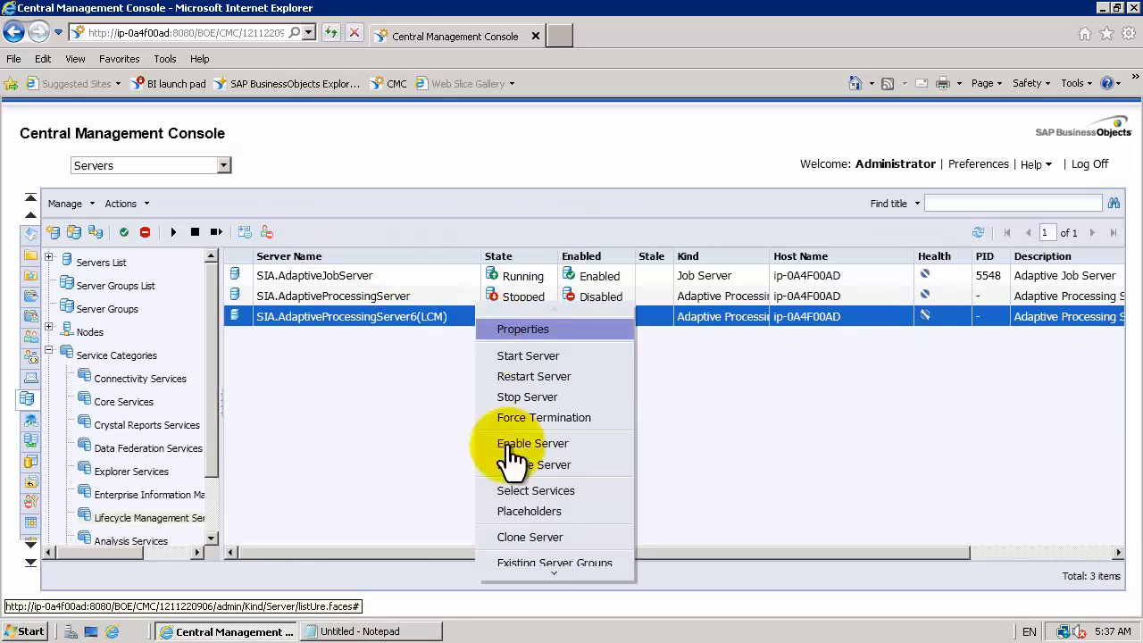
mouse_move(512, 570)
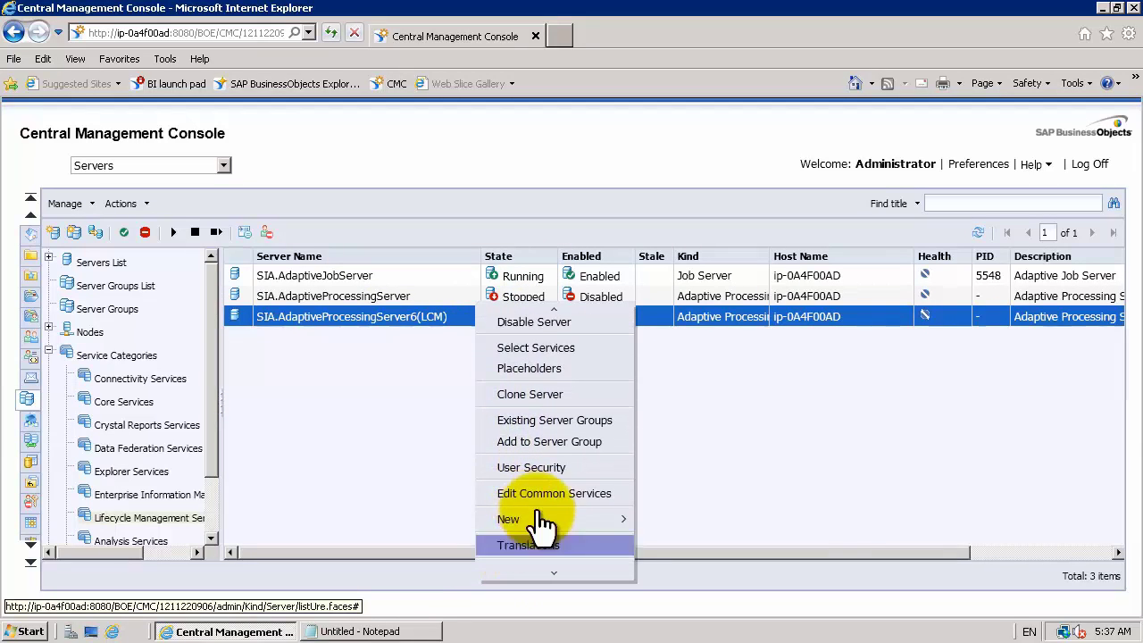
click(549, 493)
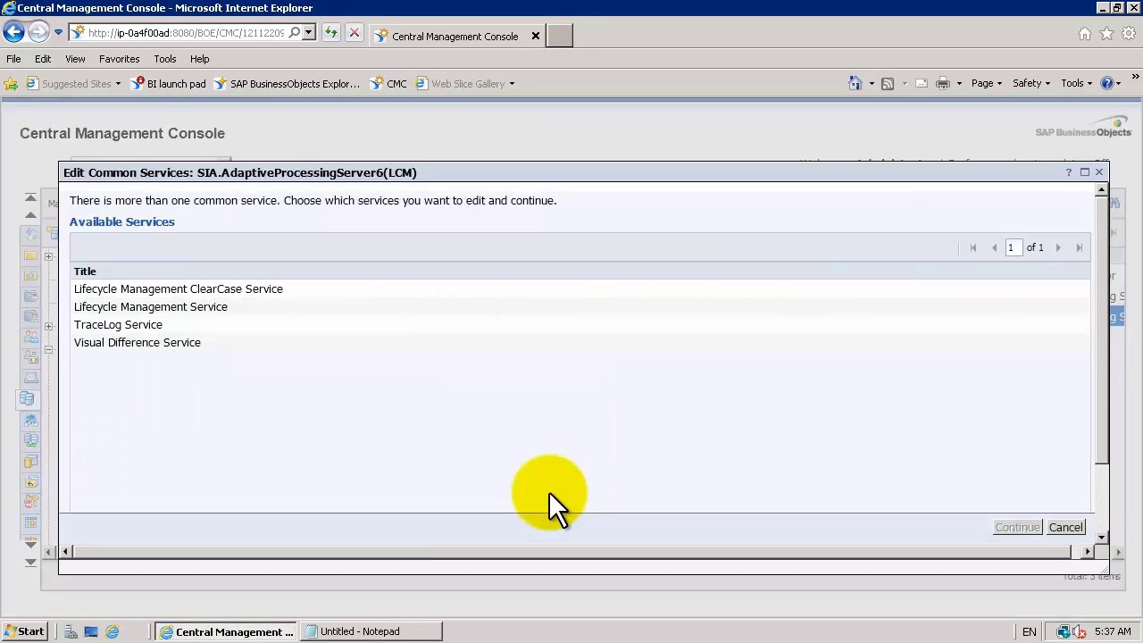
click(1063, 527)
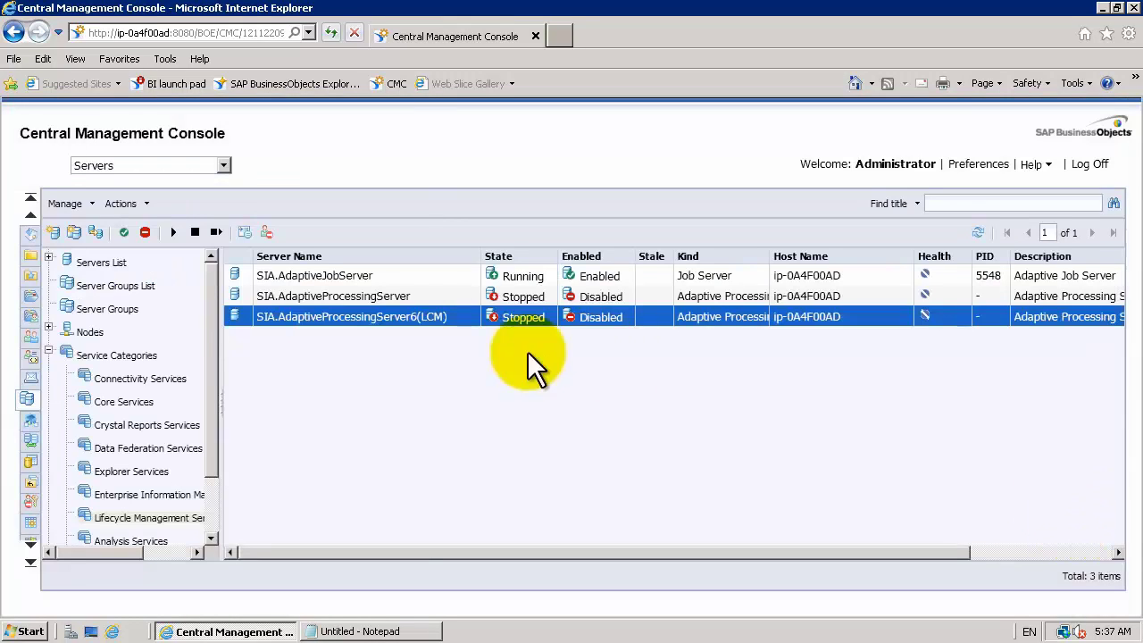
Copy the LCM server's command line parameters into a new Notepad document and change the maximum heap parameter to -Xmx2g
right_click(453, 311)
click(477, 327)
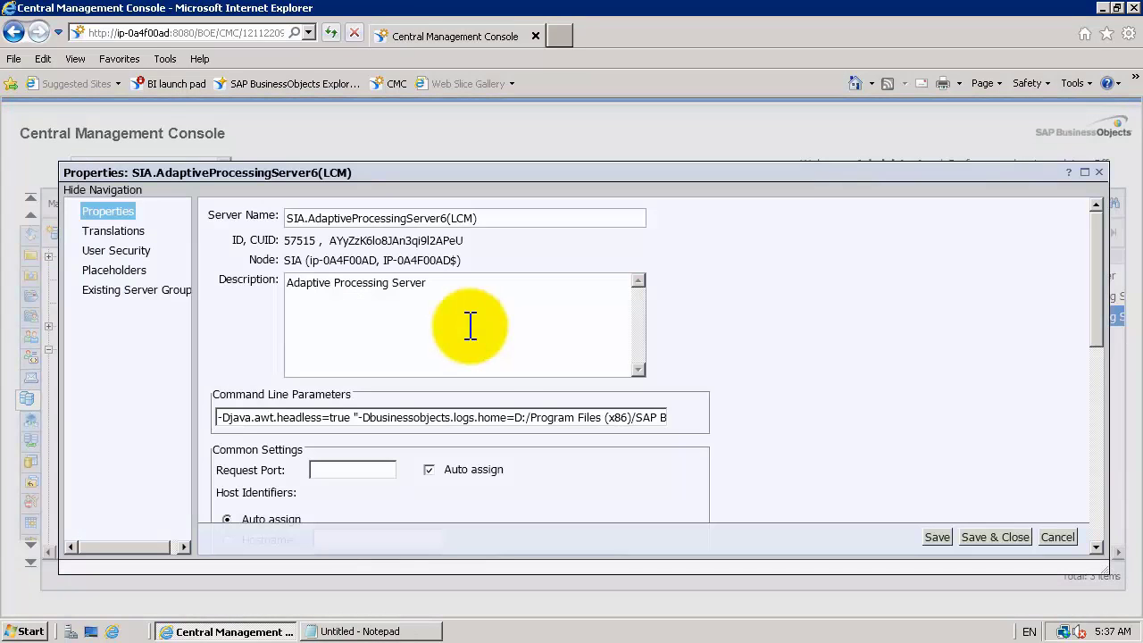
key(ctrl+a)
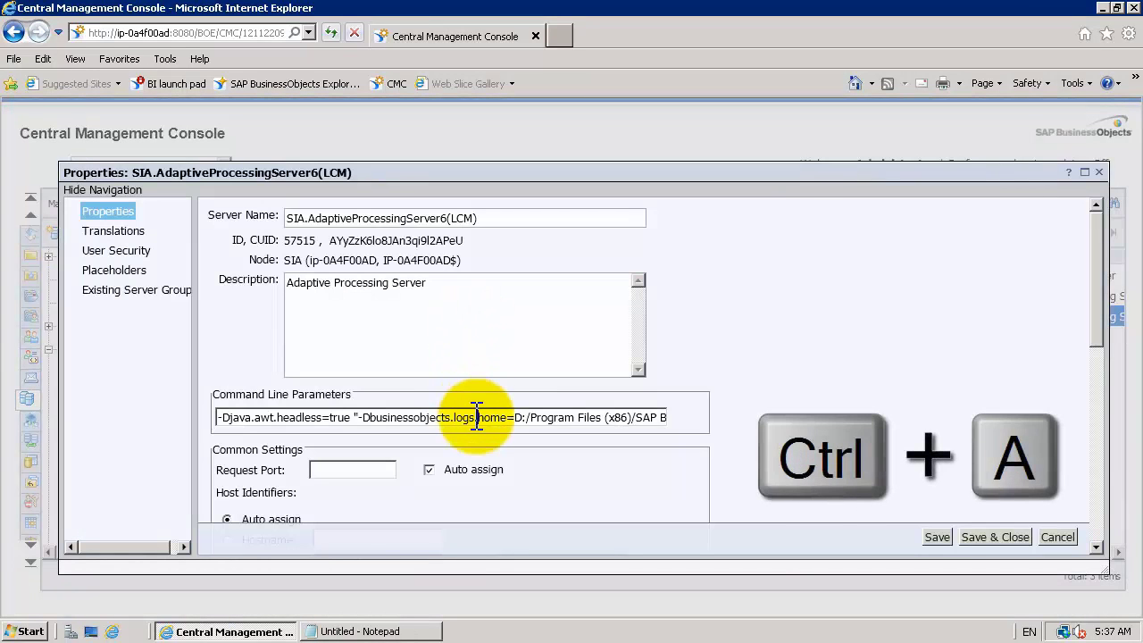
key(ctrl+c)
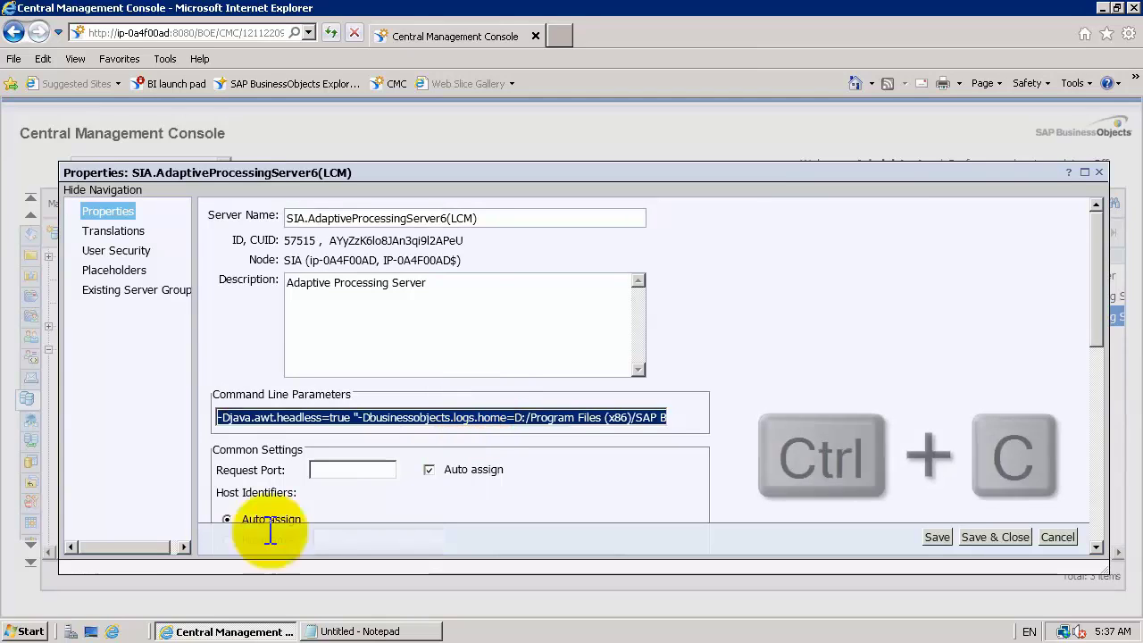
click(36, 634)
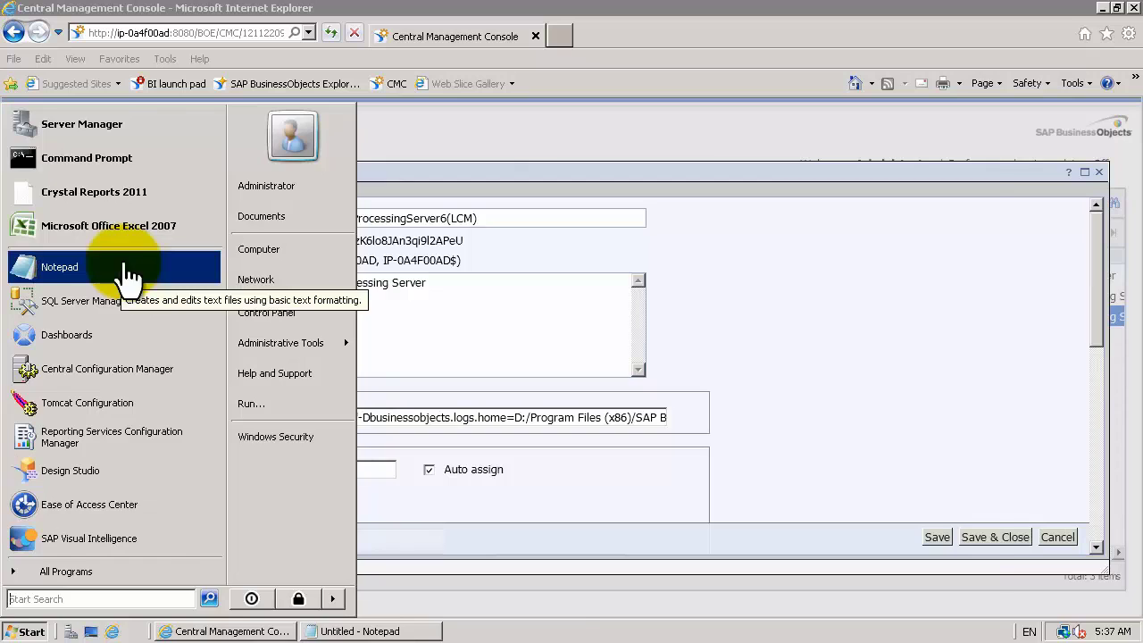
click(129, 279)
key(ctrl+v)
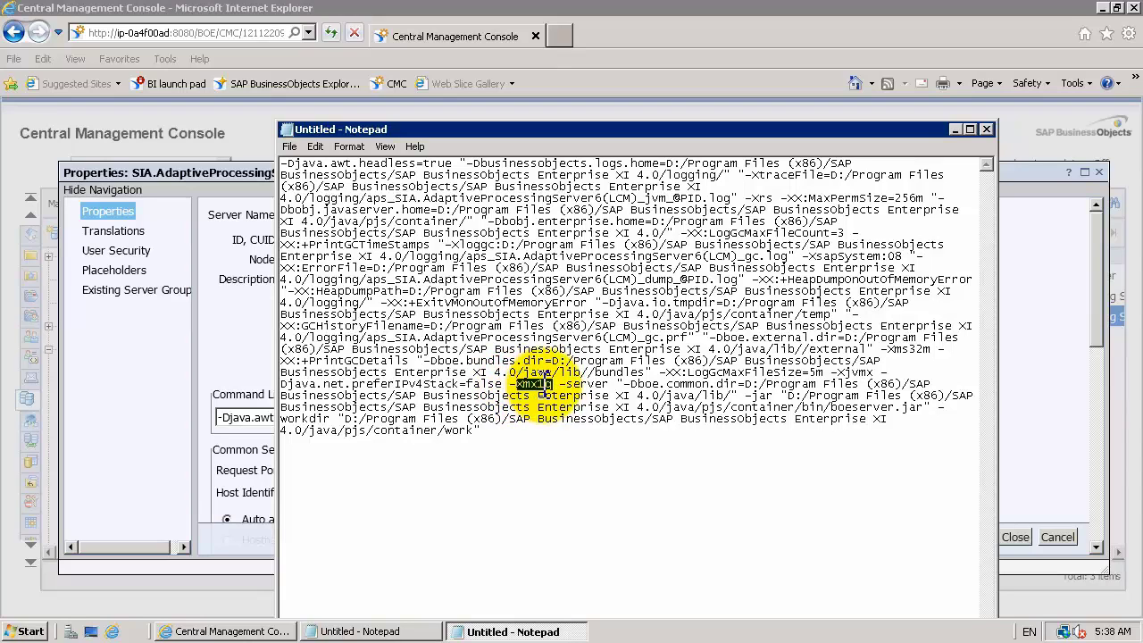
click(544, 385)
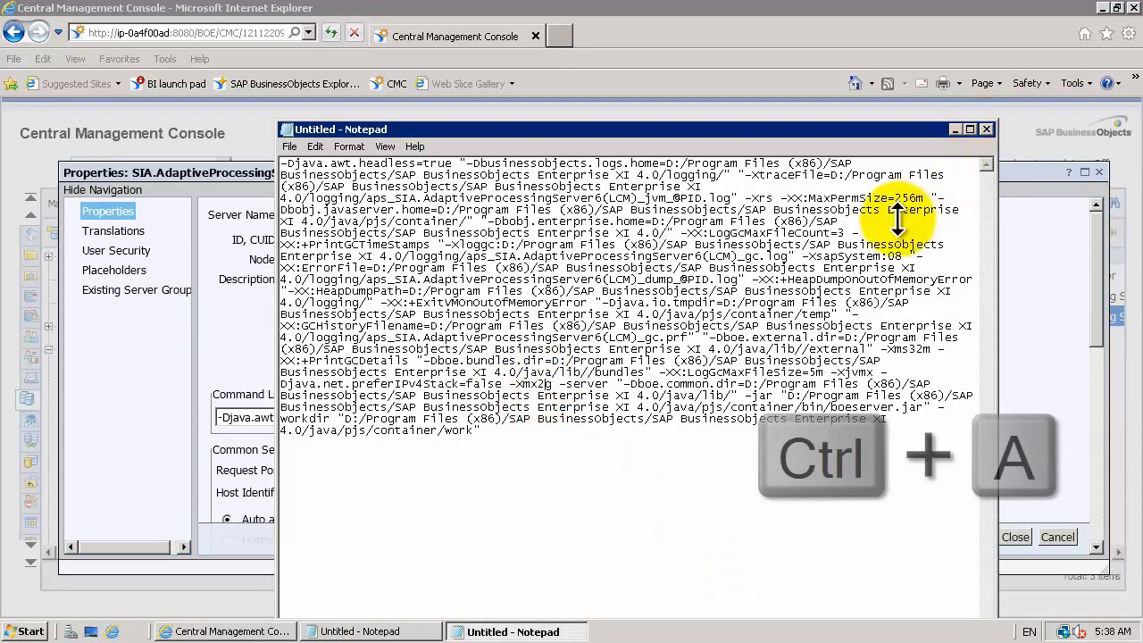
Replace the LCM server's command line parameters with the edited text, enable automatic start with the Server Intelligence Agent, and save and close
key(ctrl+a)
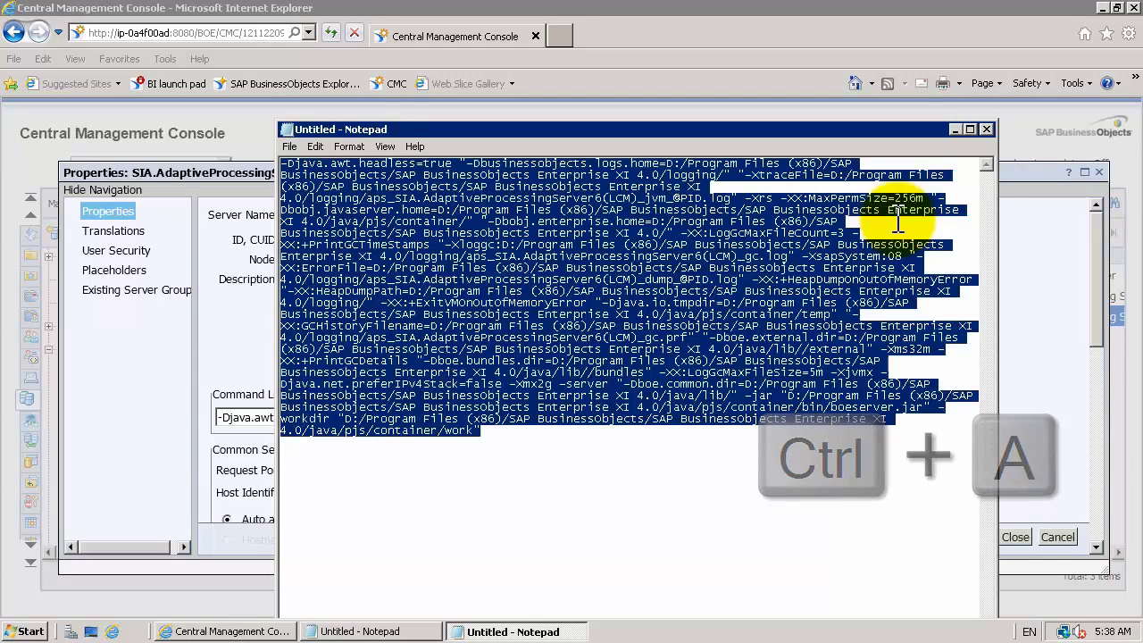
key(ctrl+c)
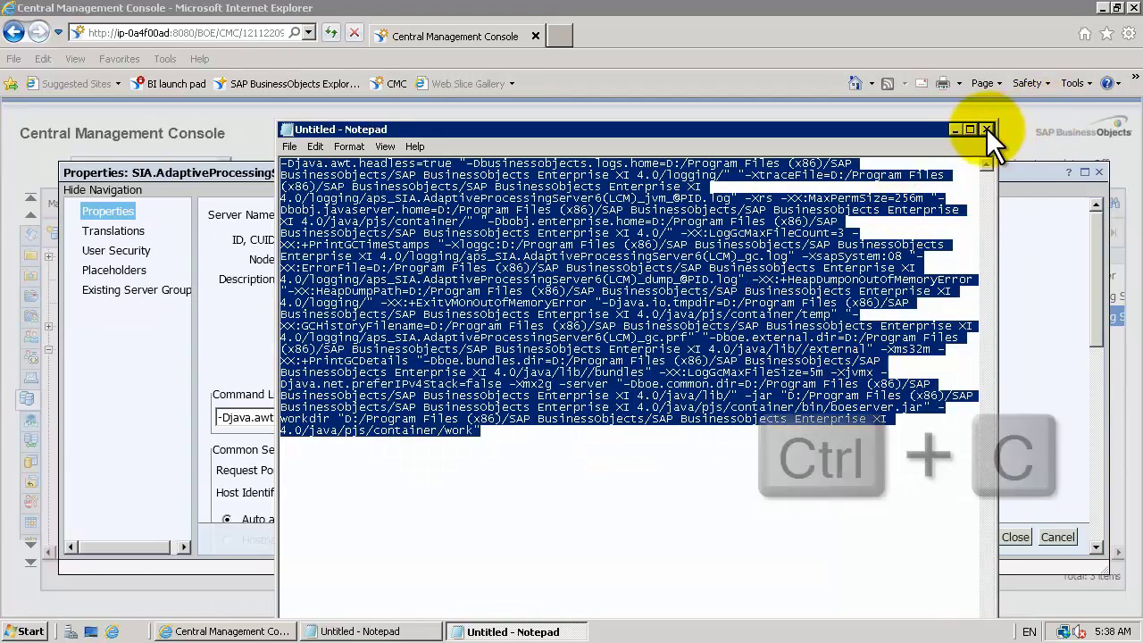
click(1049, 295)
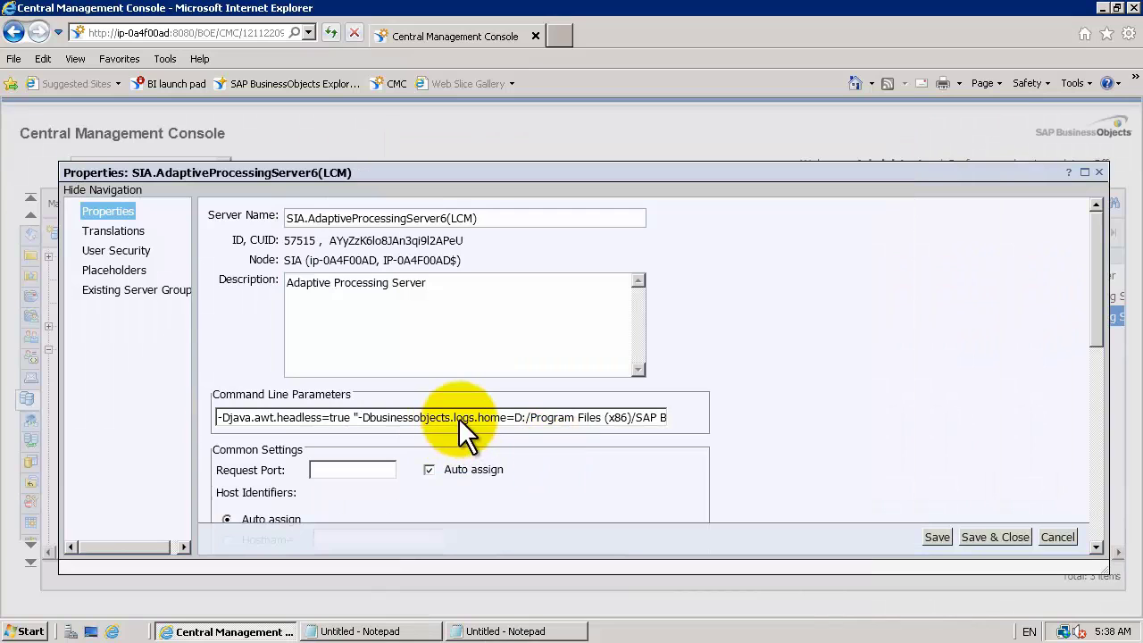
key(ctrl+a)
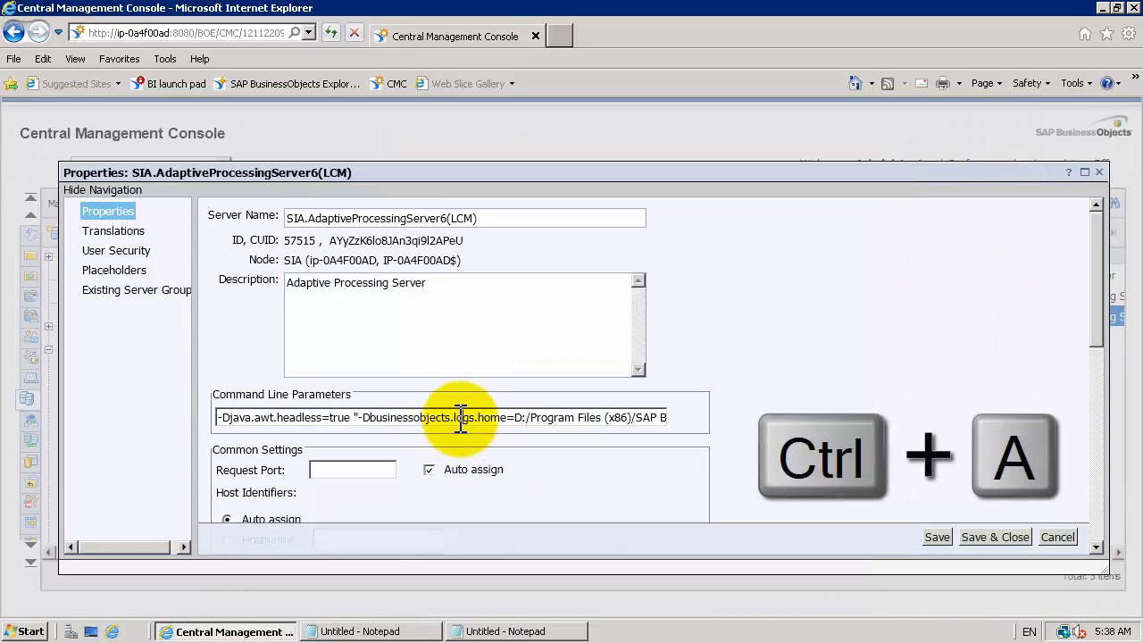
key(ctrl+a)
key(ctrl+v)
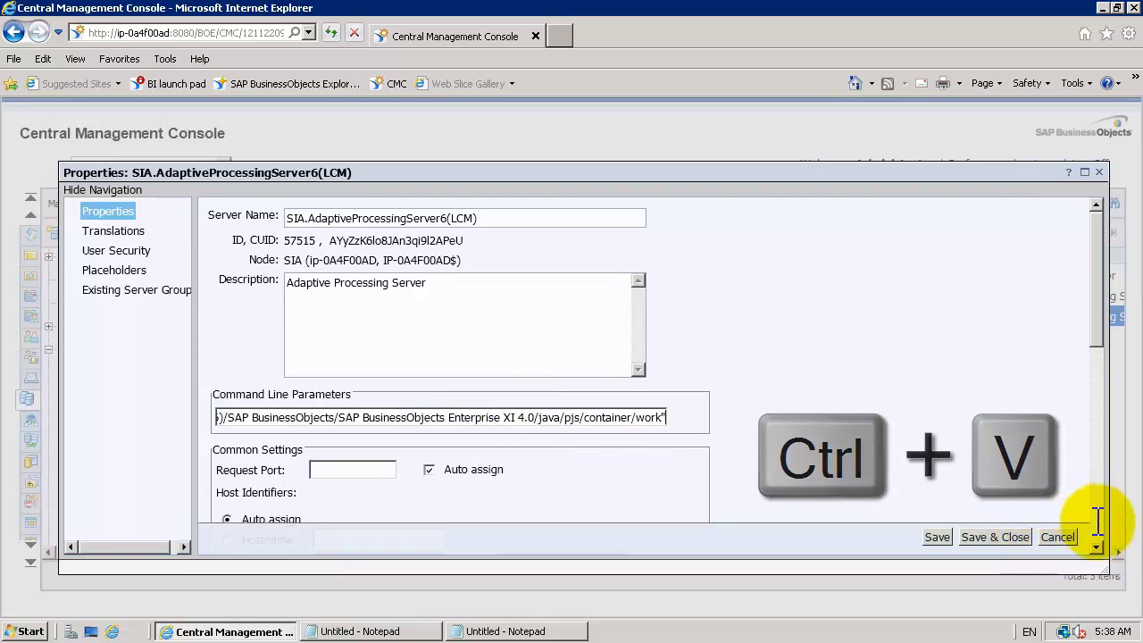
scroll(828, 482, down, 3)
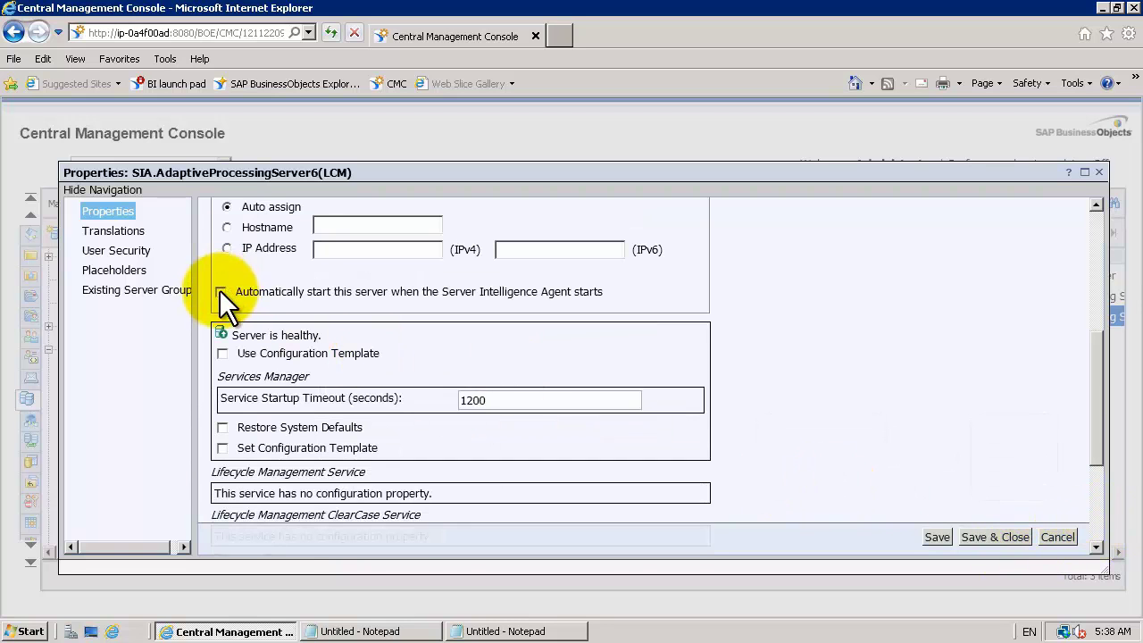
click(994, 537)
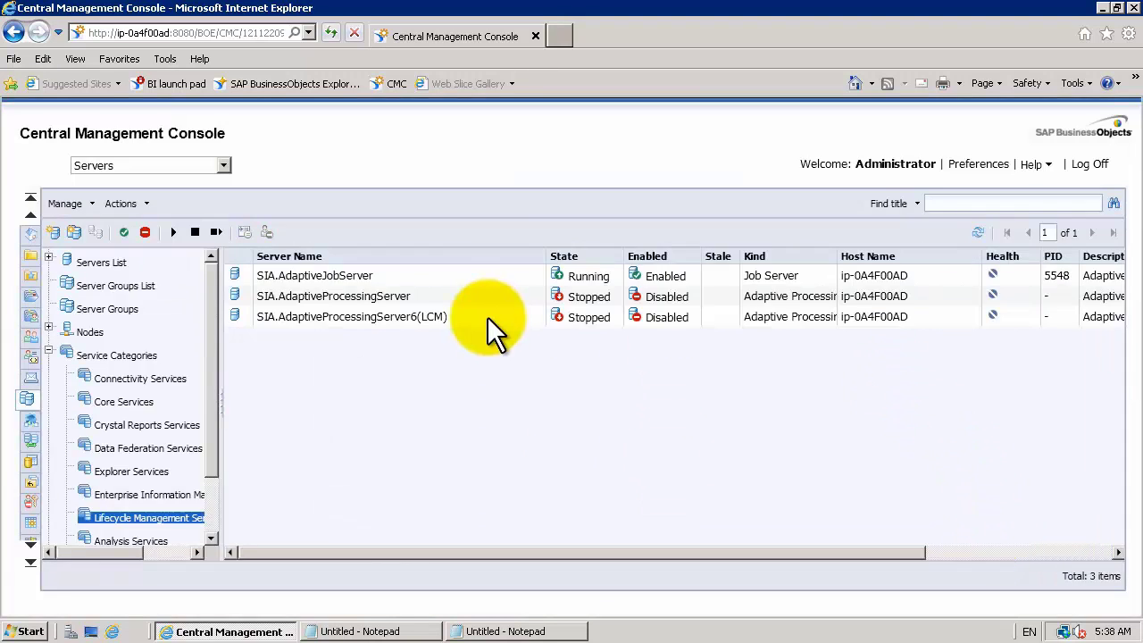
Start the SIA.AdaptiveProcessingServer6(LCM) server and enable it
click(487, 316)
right_click(487, 316)
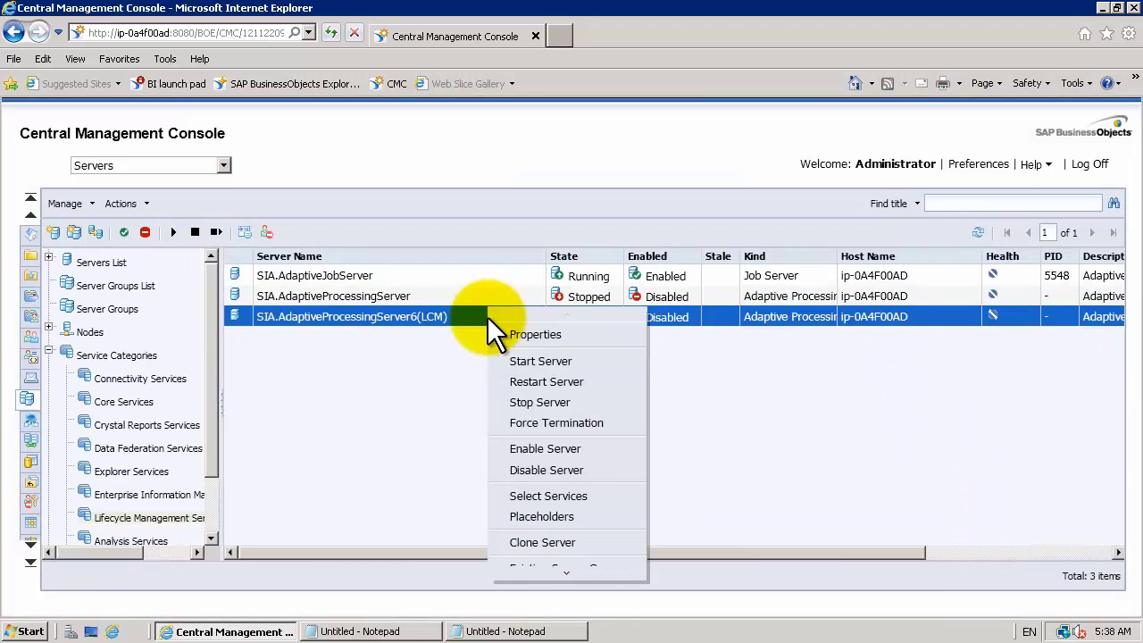
click(507, 362)
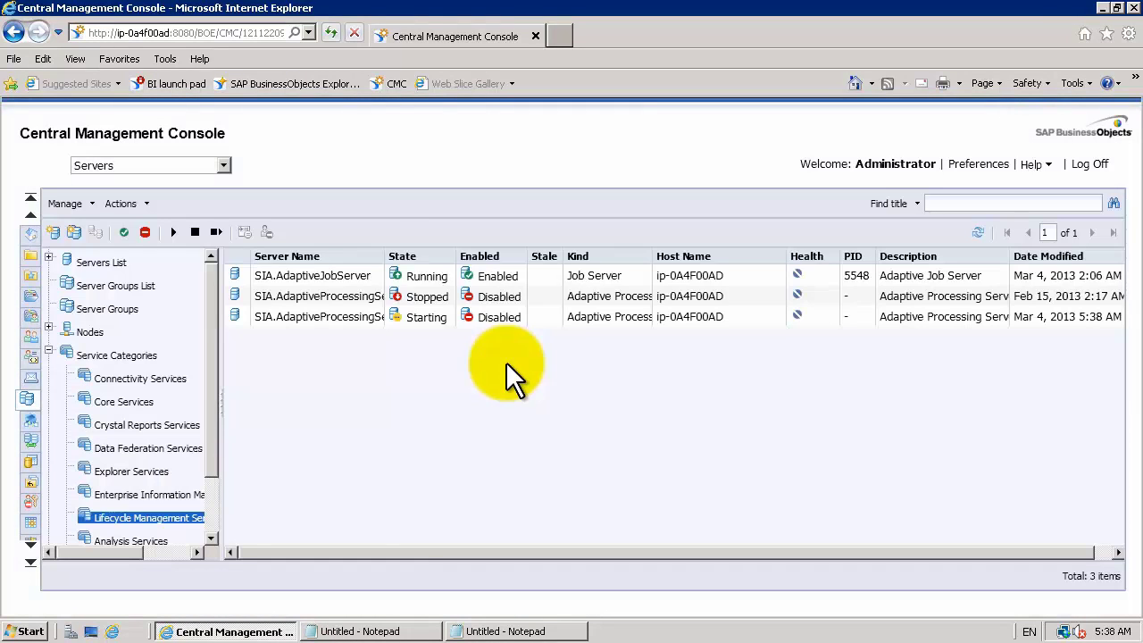
drag(385, 256, 503, 257)
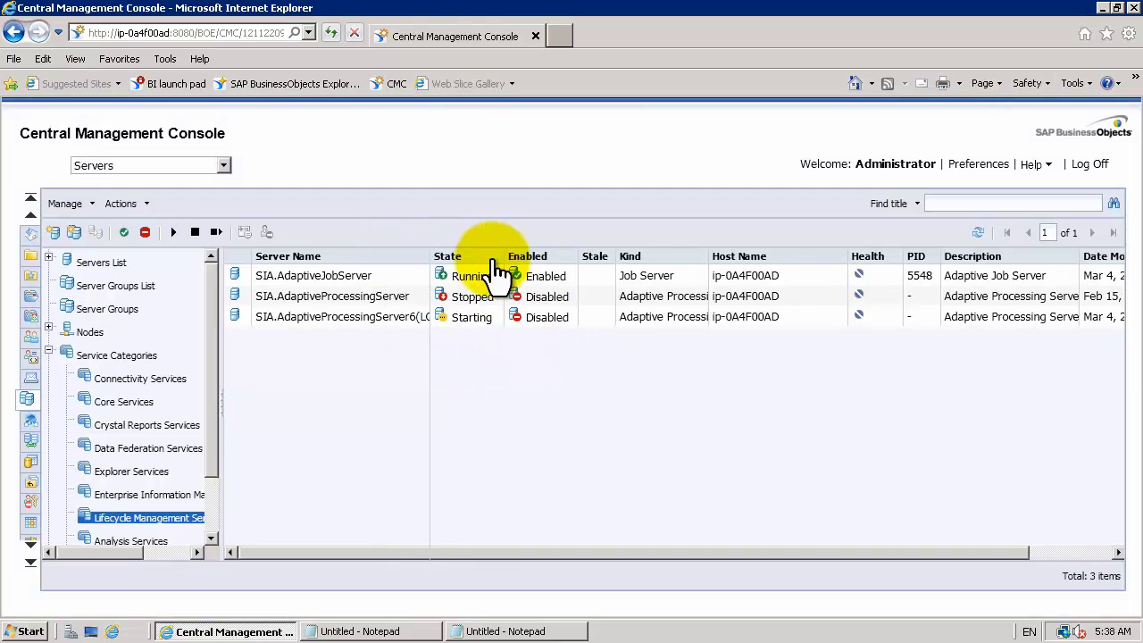
click(453, 319)
right_click(453, 320)
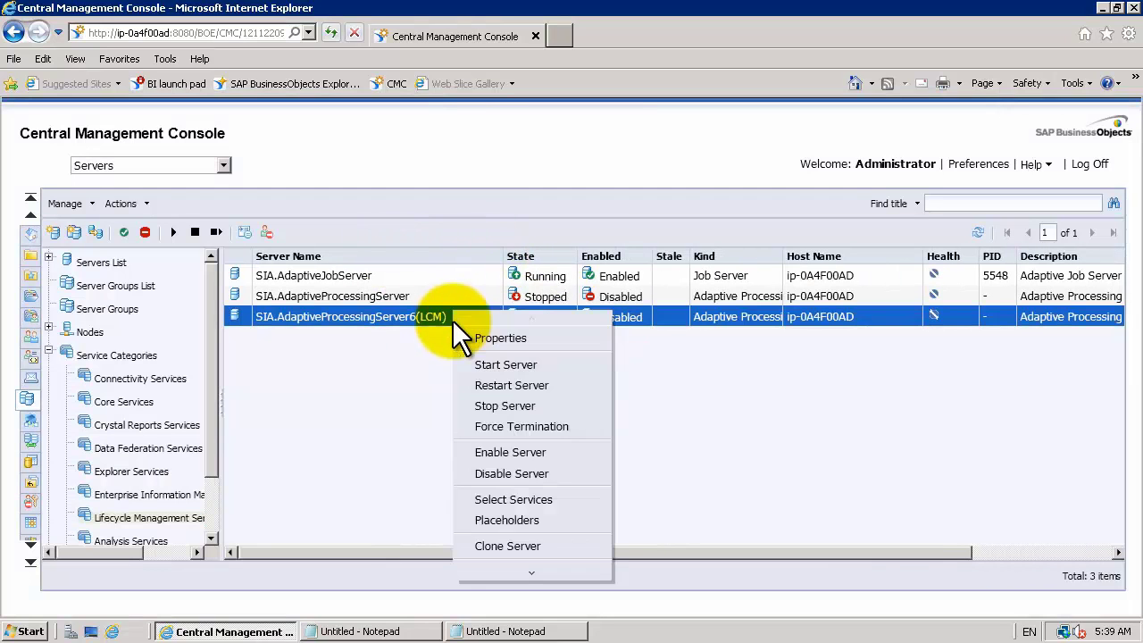
click(505, 453)
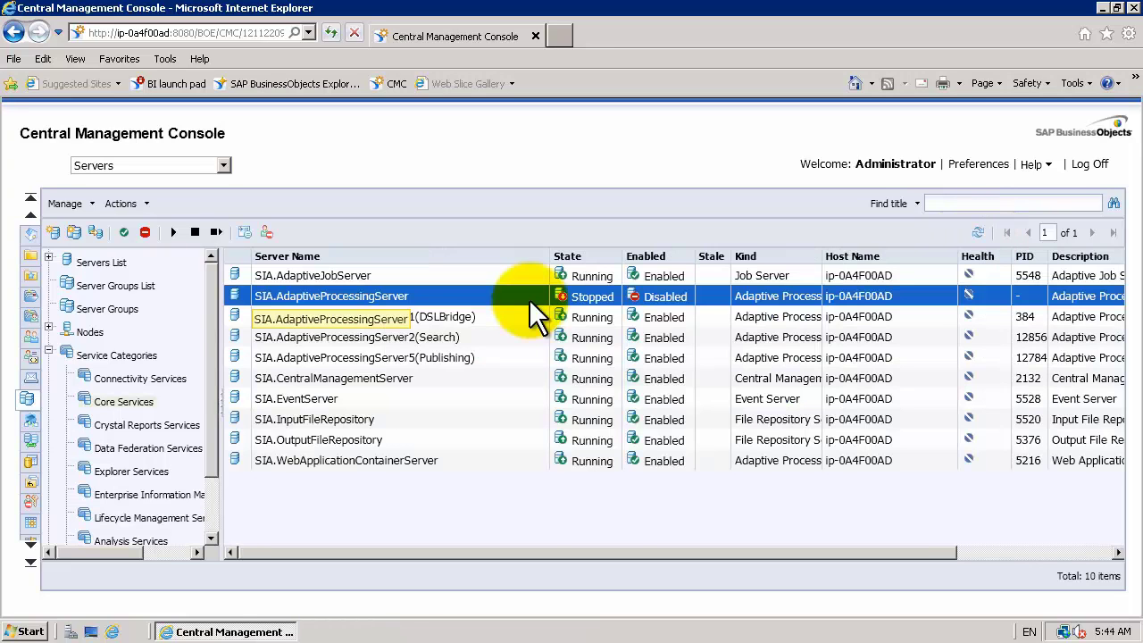
Clone SIA.AdaptiveProcessingServer to the SIA node under the name SIA.AdaptiveProcessingServer7(Other)
right_click(529, 299)
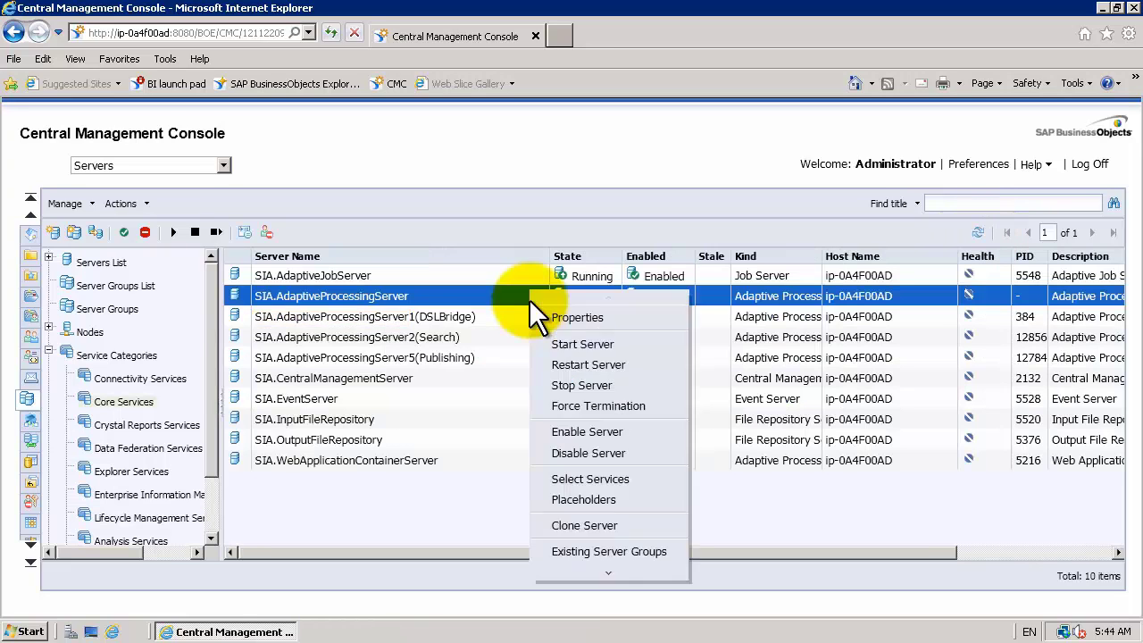
click(560, 525)
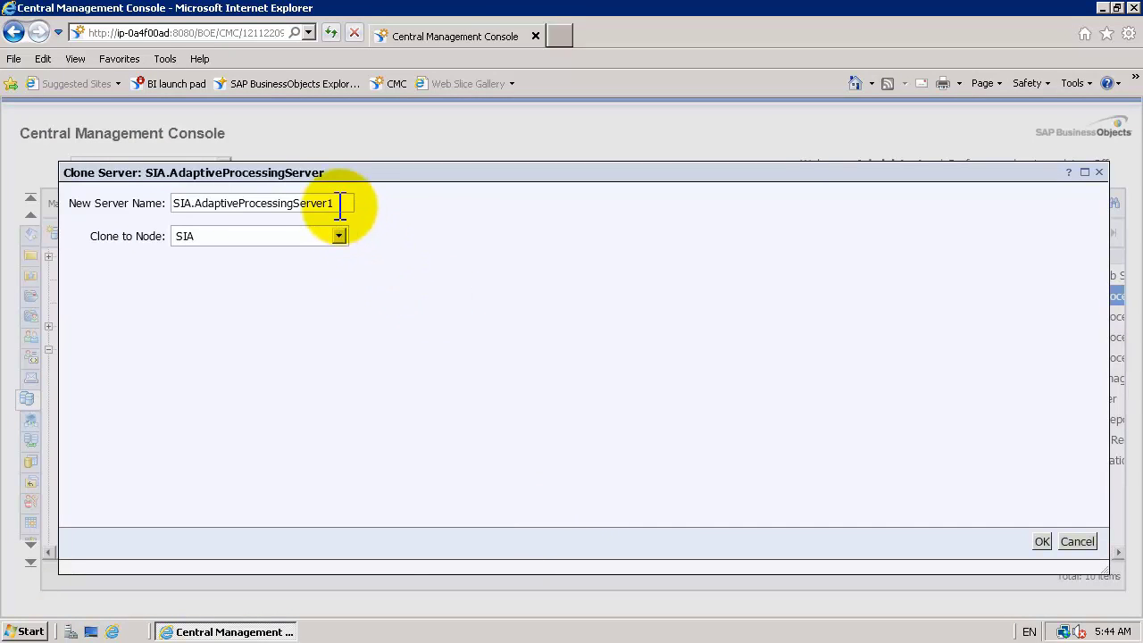
click(341, 204)
key(BackSpace)
text(7()
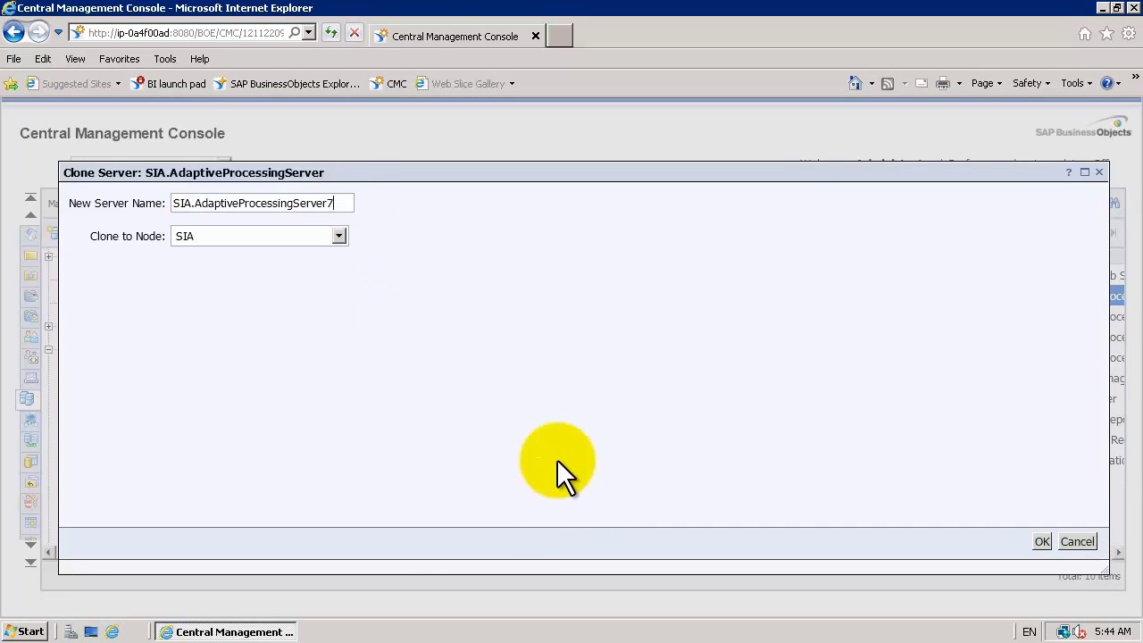
key(Caps_Lock)
text(Other))
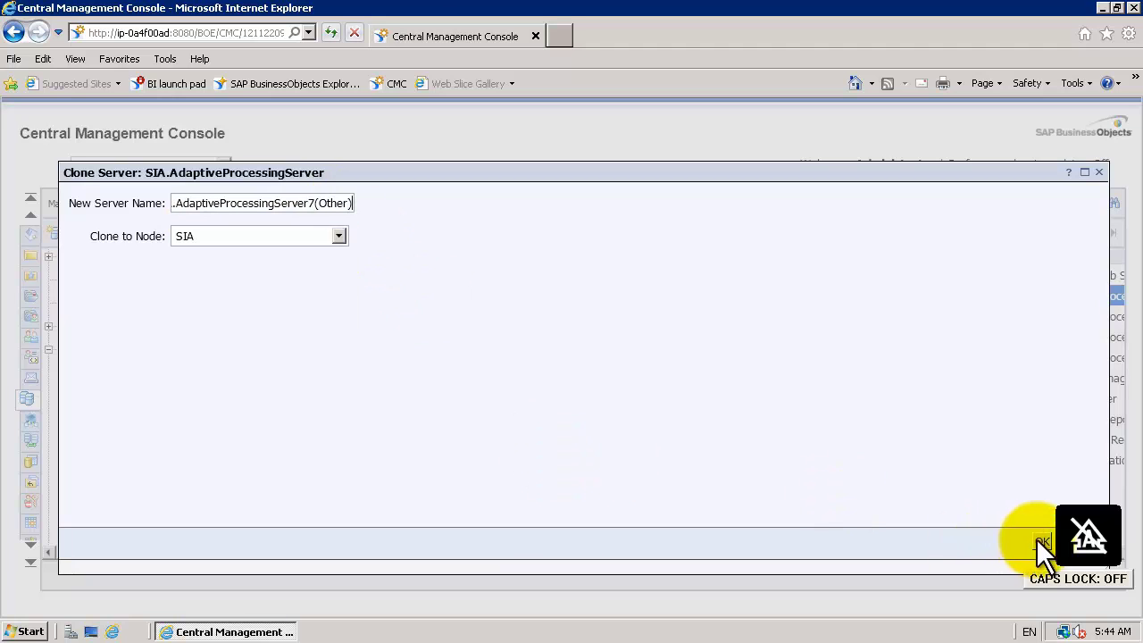
click(1042, 541)
Remove all services from SIA.AdaptiveProcessingServer7(Other) and add the Insight to Action, Client Auditing Proxy and Data Federation services
right_click(460, 375)
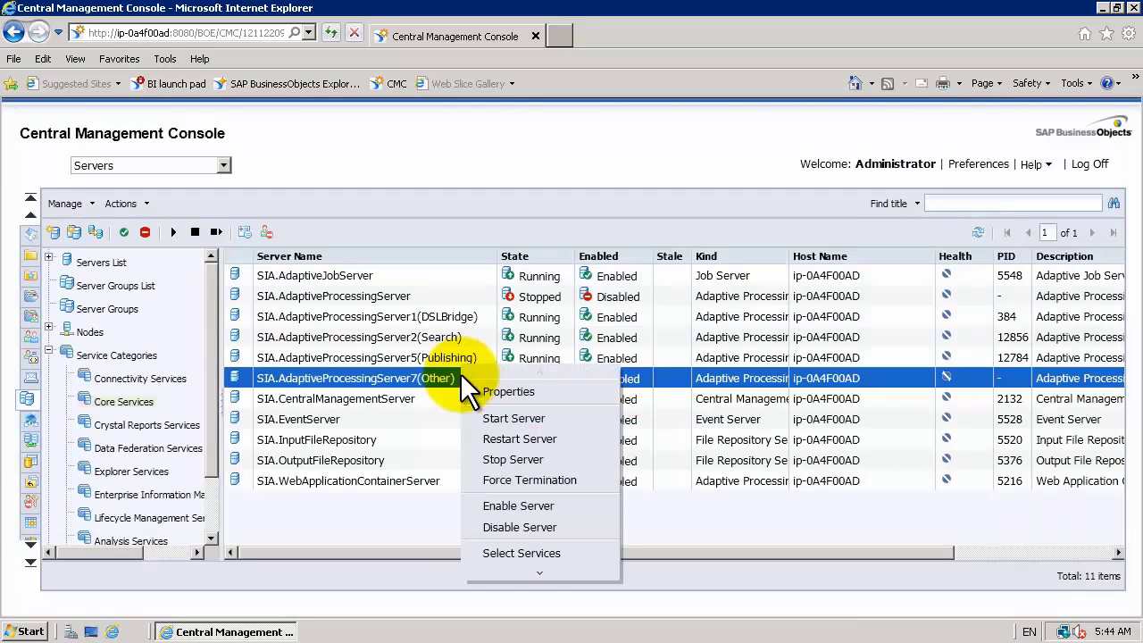
click(494, 554)
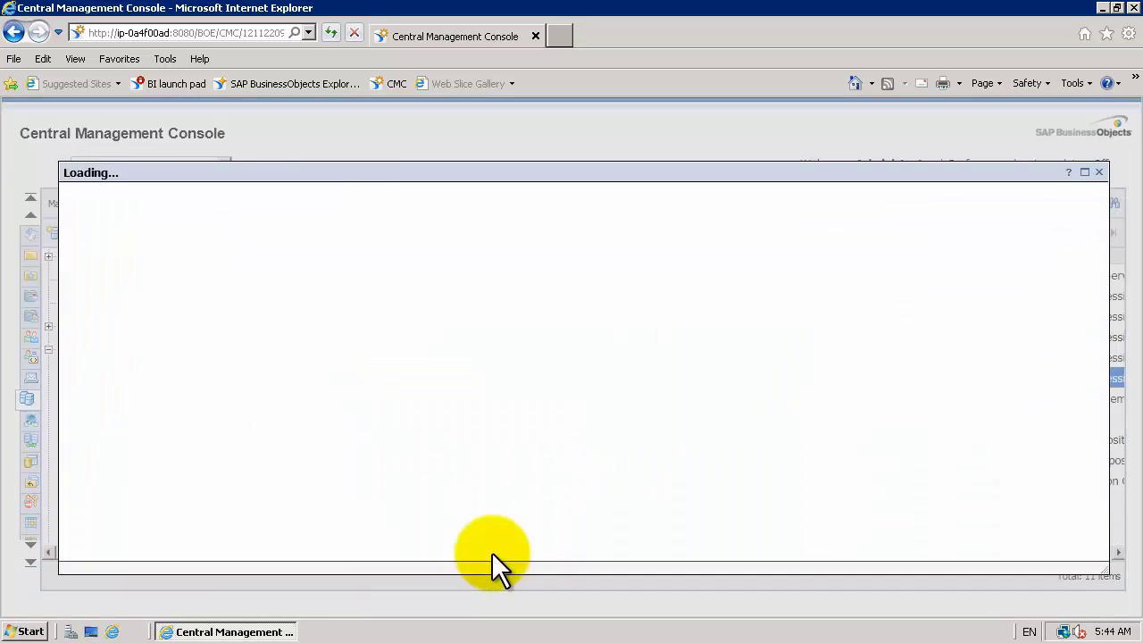
click(677, 387)
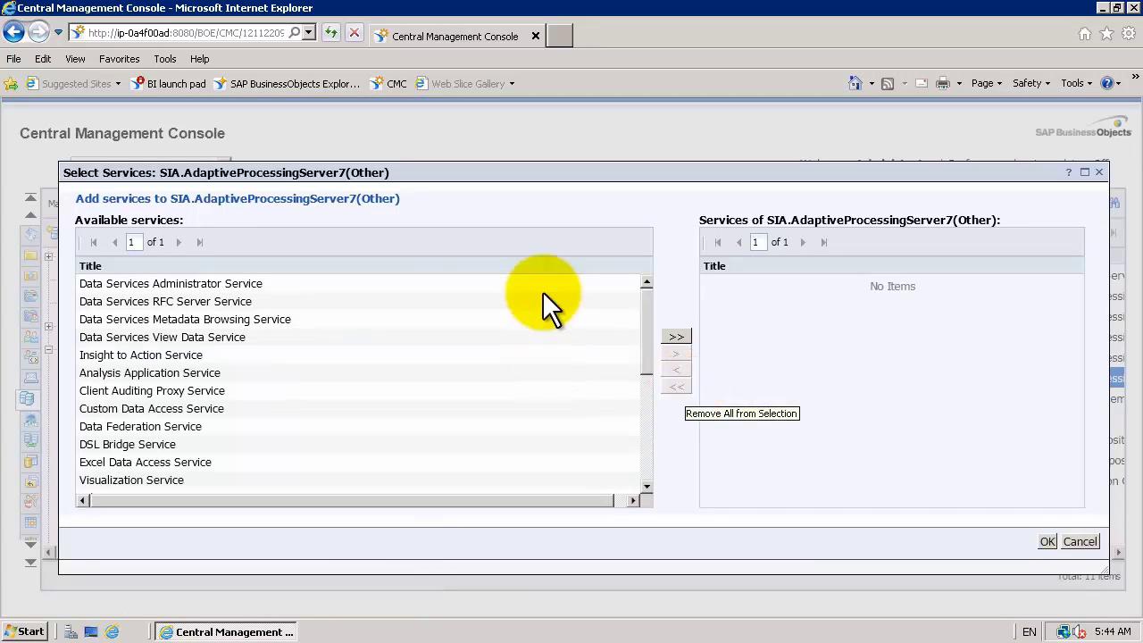
click(457, 354)
click(676, 355)
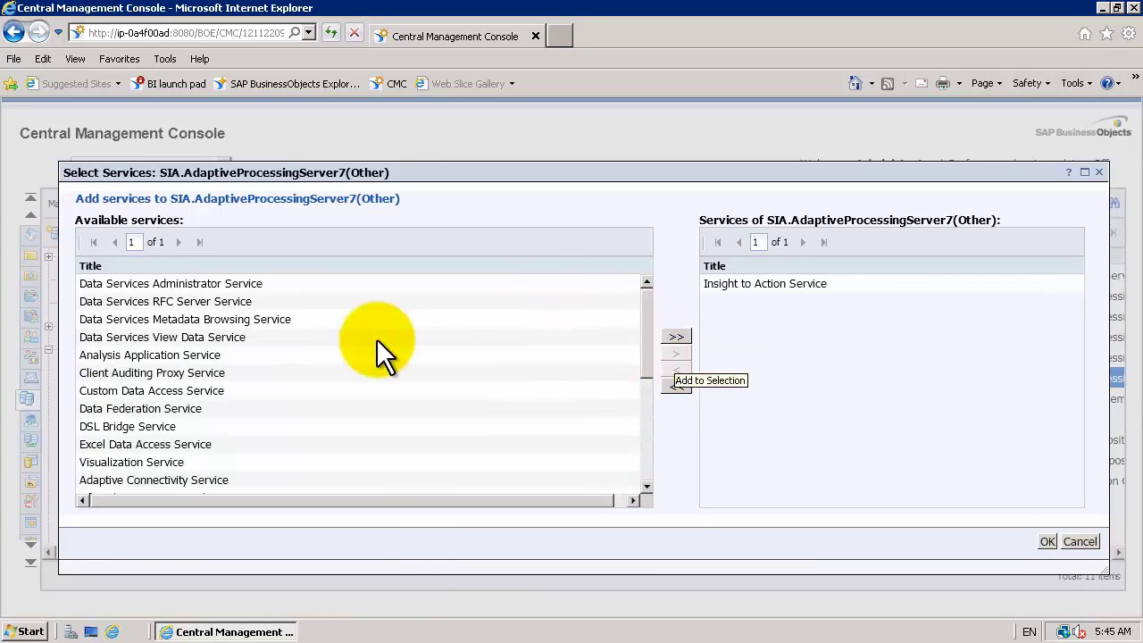
click(344, 372)
click(686, 354)
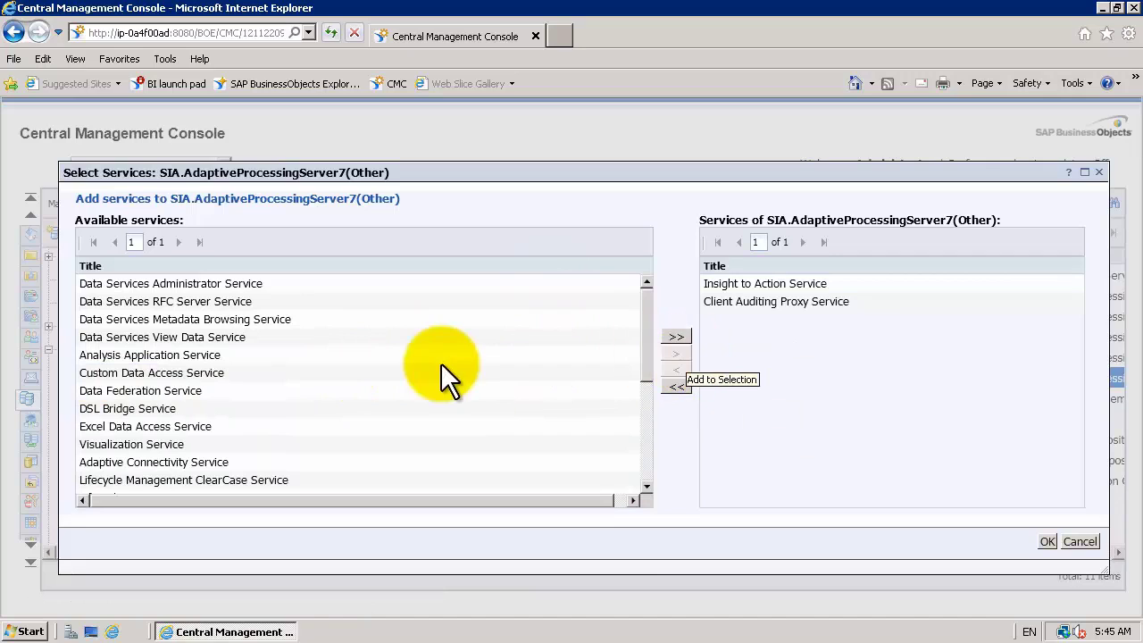
click(613, 390)
click(676, 354)
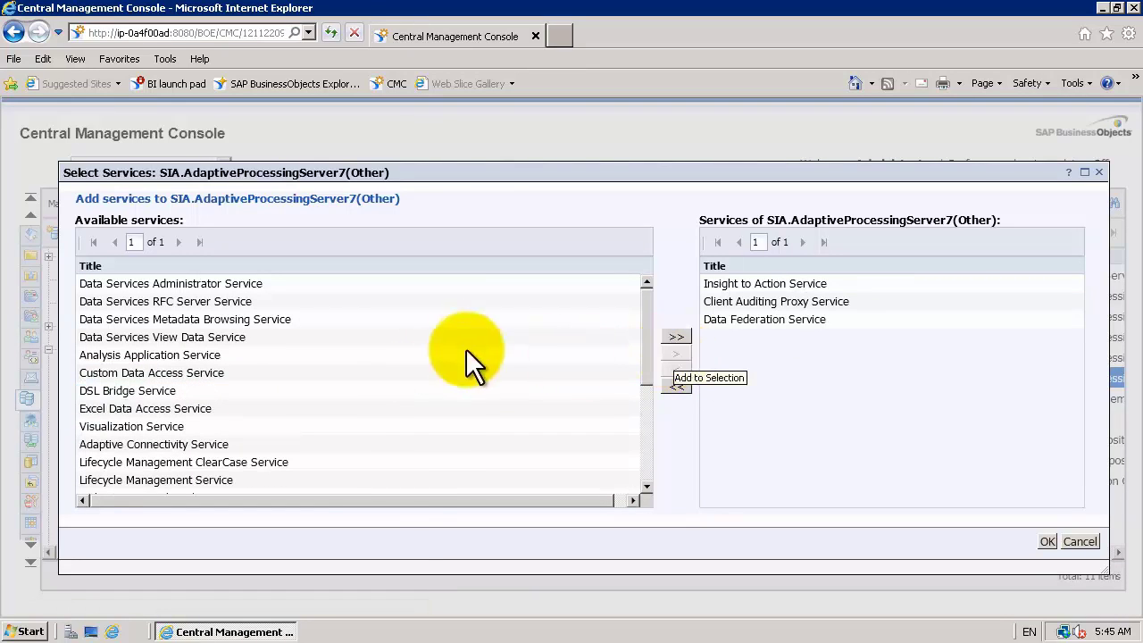
Add the Excel Data Access, Adaptive Connectivity and Monitoring services to the Other server's selection
click(241, 408)
click(676, 354)
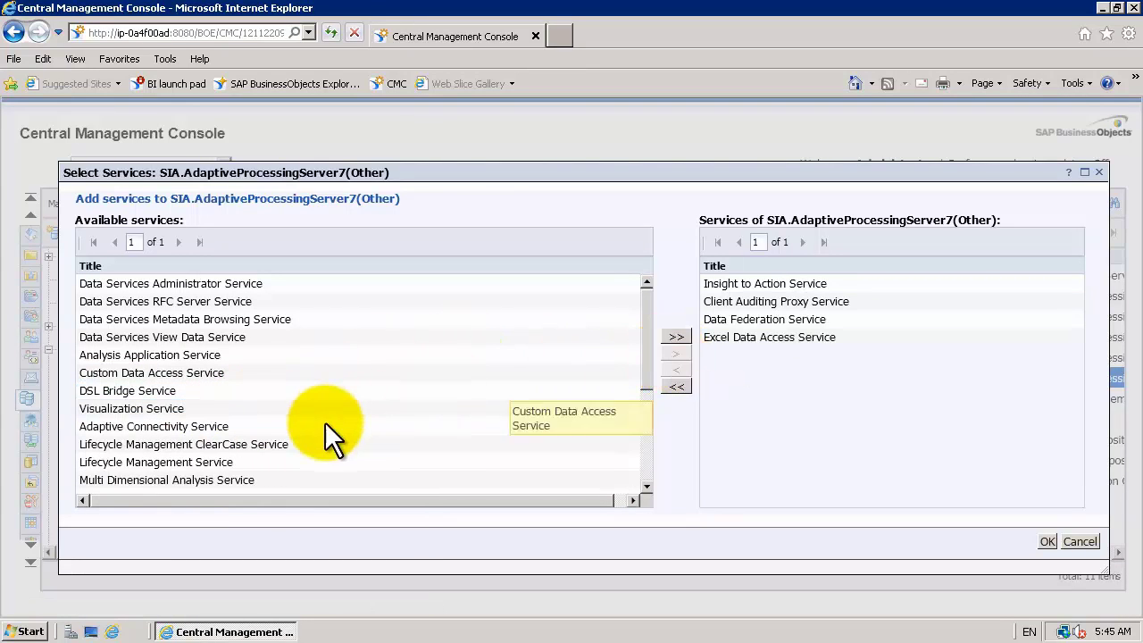
click(325, 426)
click(676, 355)
click(266, 480)
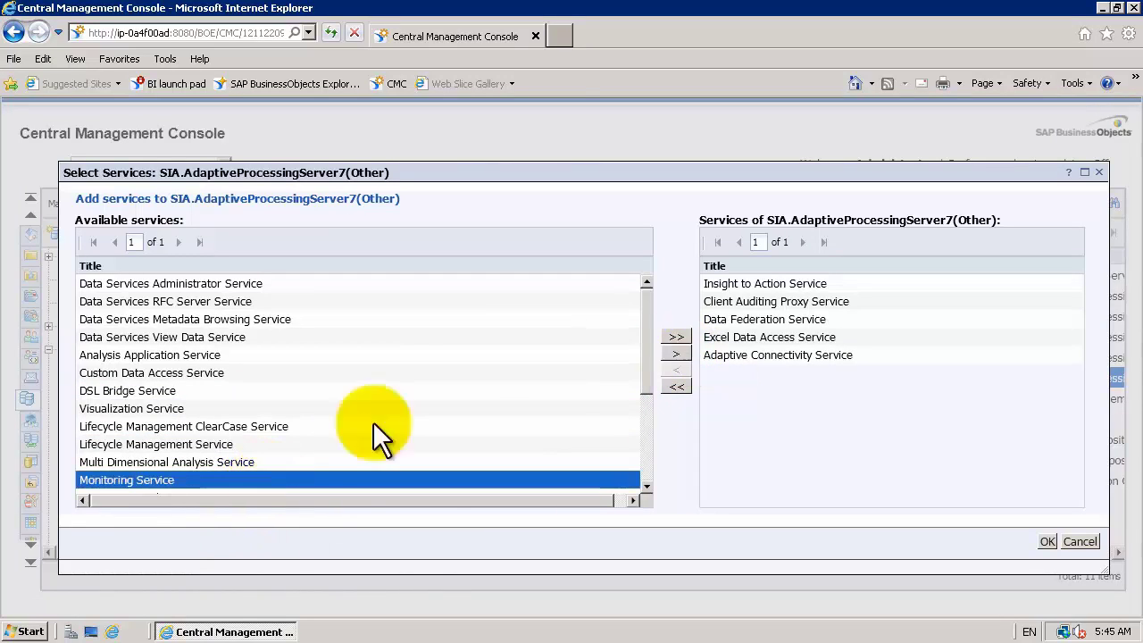
click(675, 353)
Add the Security Token, Translation and Custom Data Access services to the Other server and confirm the service selection
scroll(645, 435, down, 3)
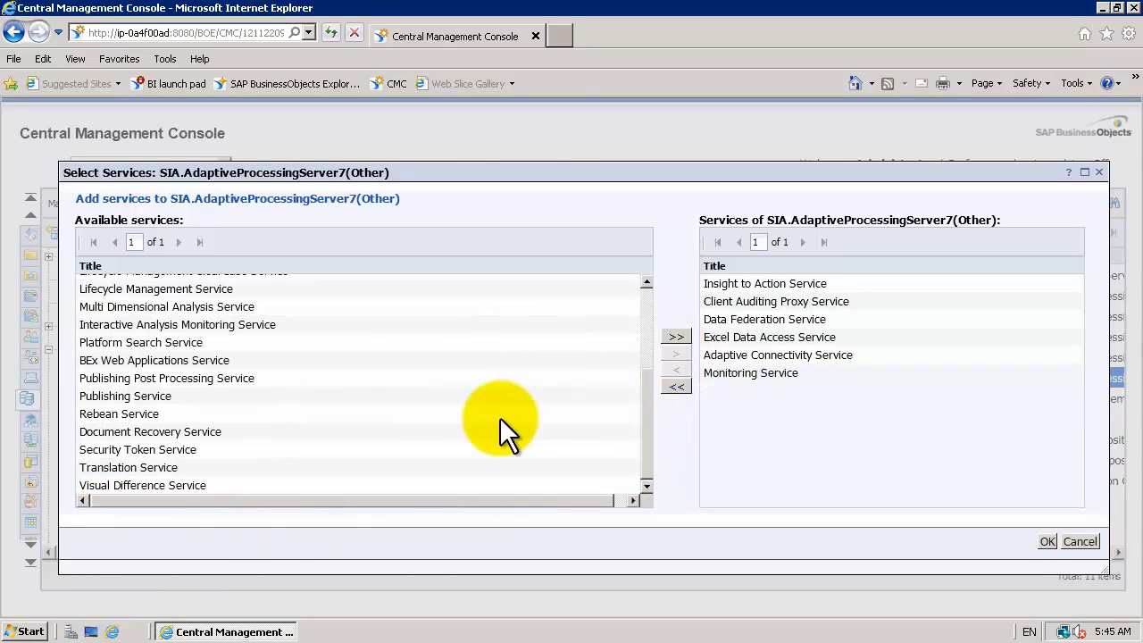
click(482, 454)
click(676, 355)
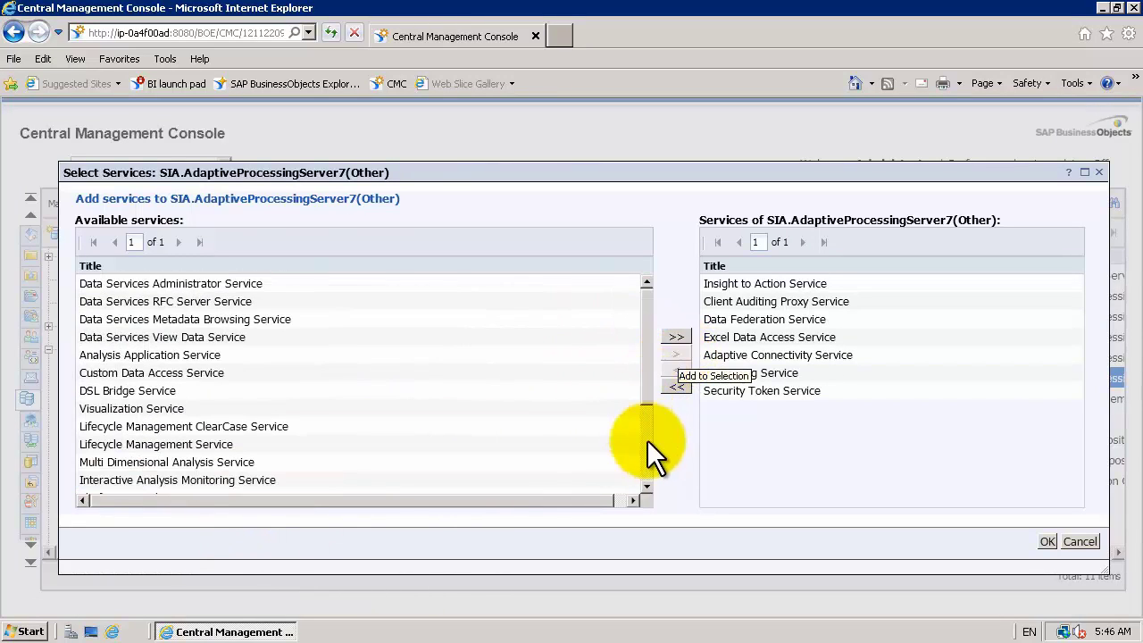
scroll(649, 460, down, 3)
click(605, 467)
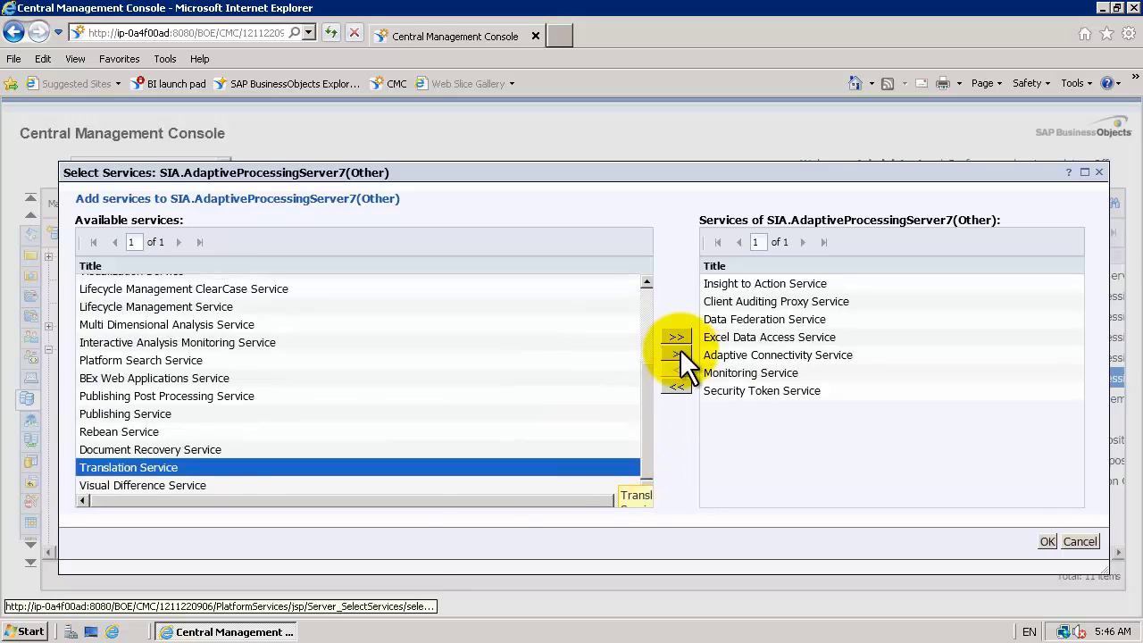
click(676, 354)
click(337, 372)
click(676, 353)
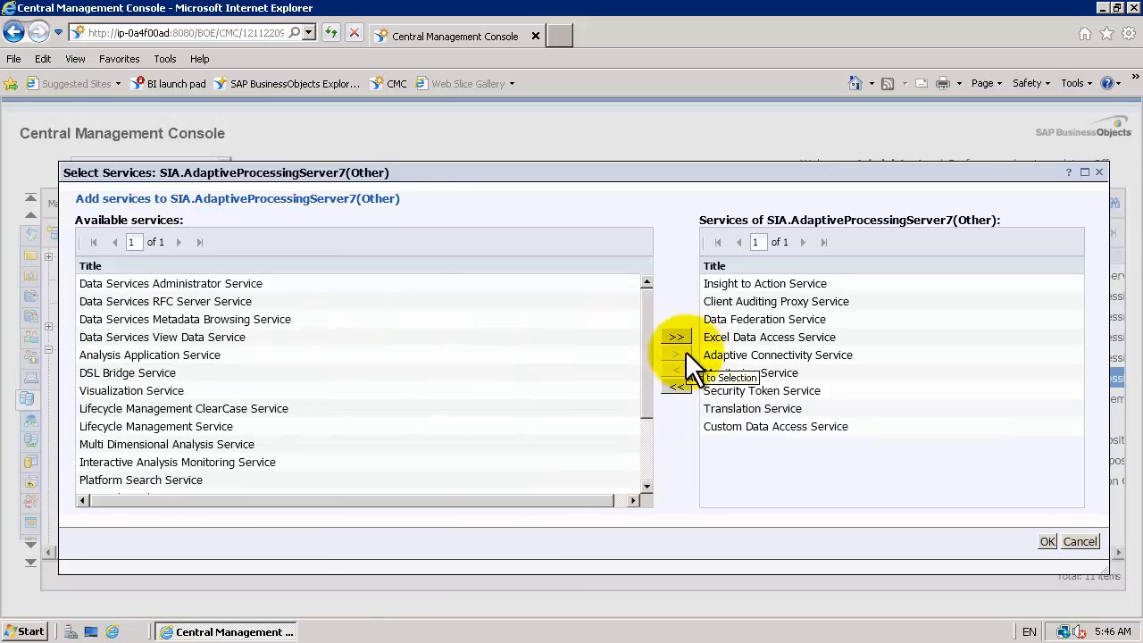
click(1046, 541)
Copy the Other server's command line parameters into a new Notepad document and change the maximum heap parameter to -Xmx4g
right_click(459, 374)
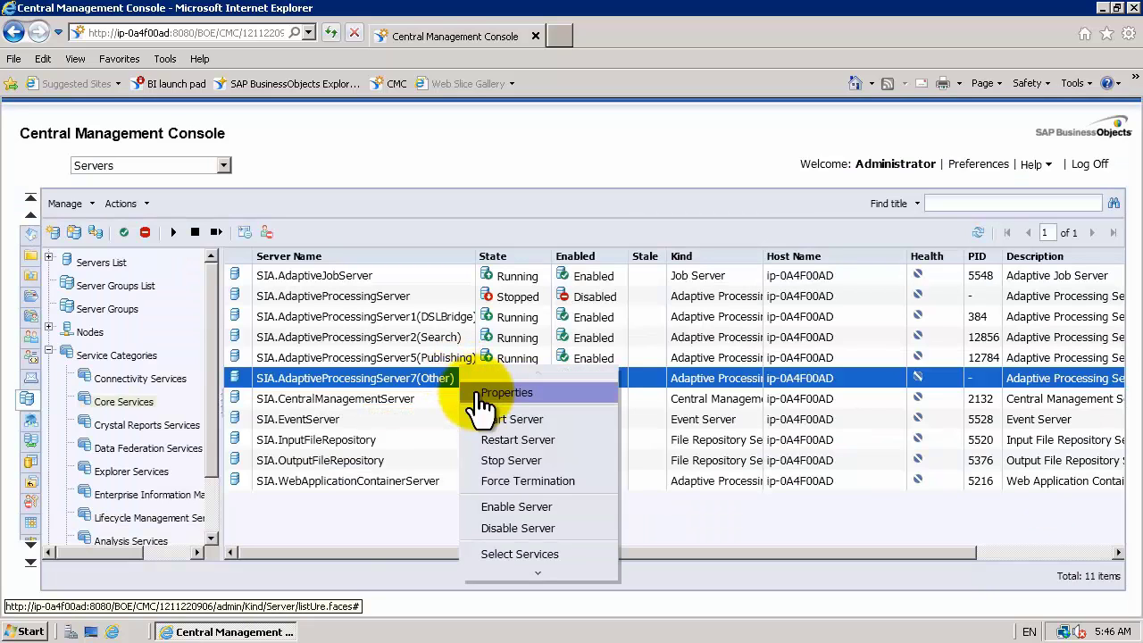
click(481, 395)
key(ctrl+a)
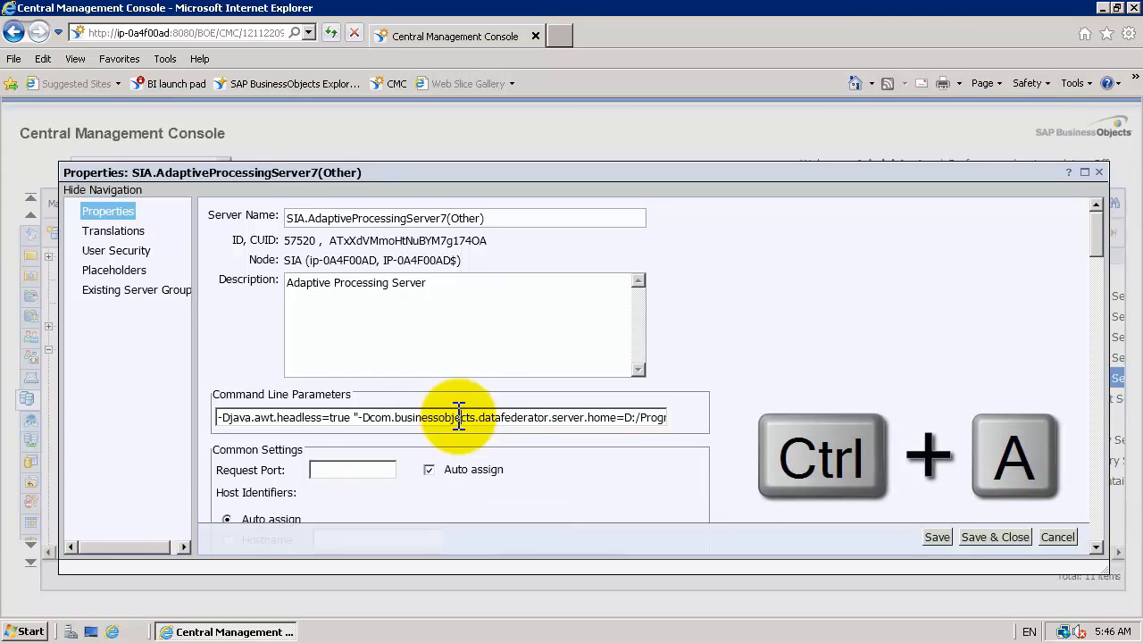
key(ctrl+a)
key(ctrl+c)
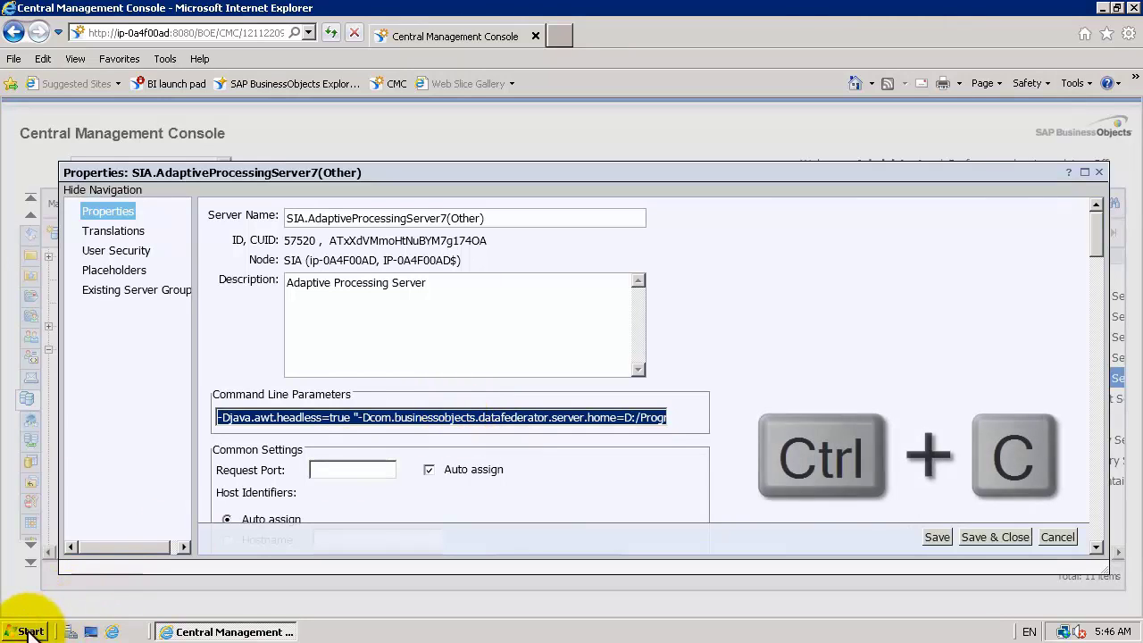
click(29, 631)
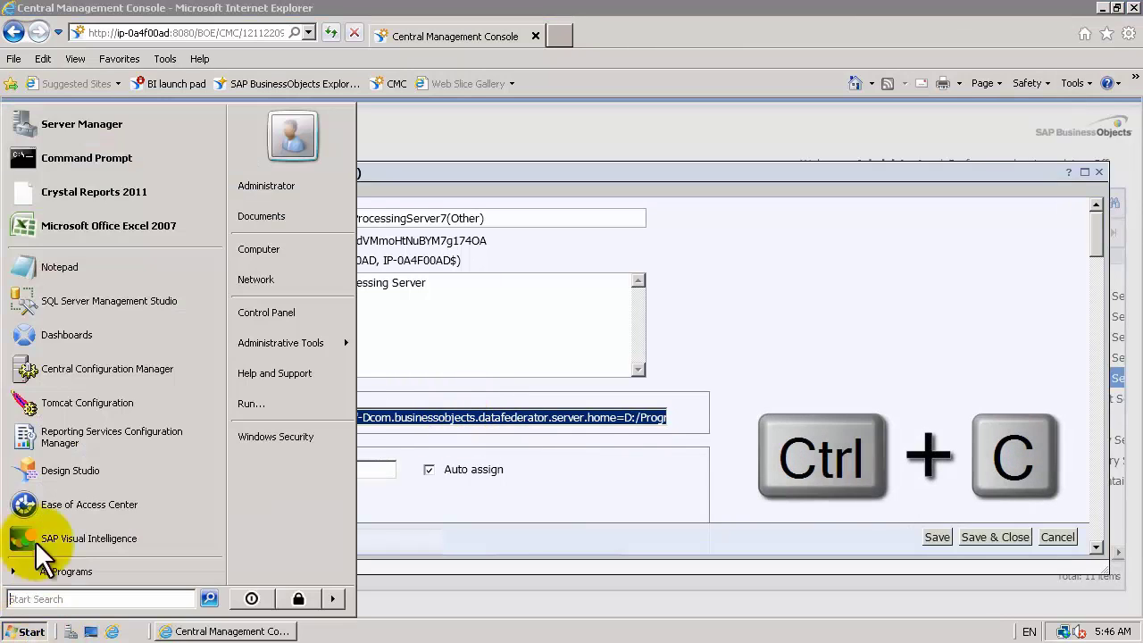
click(112, 273)
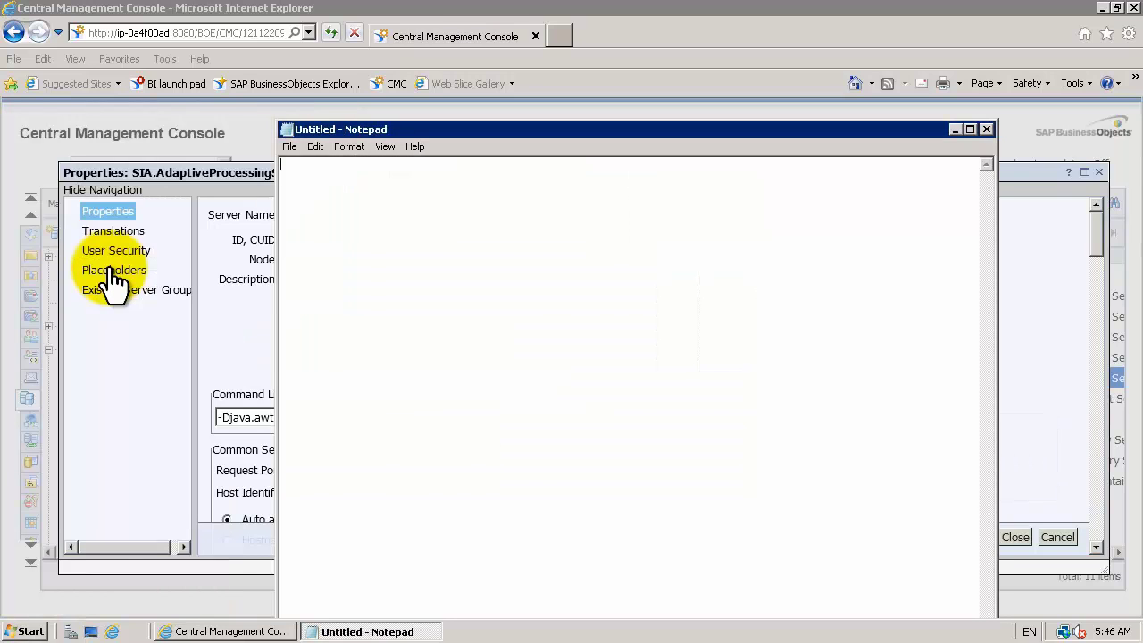
key(ctrl+v)
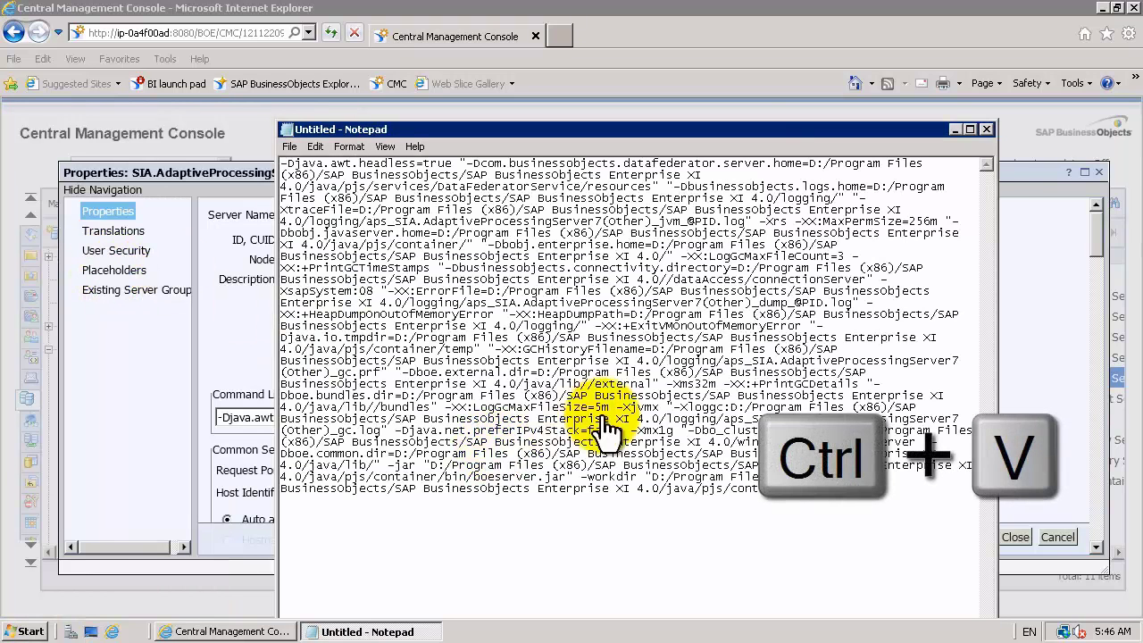
drag(630, 431, 672, 433)
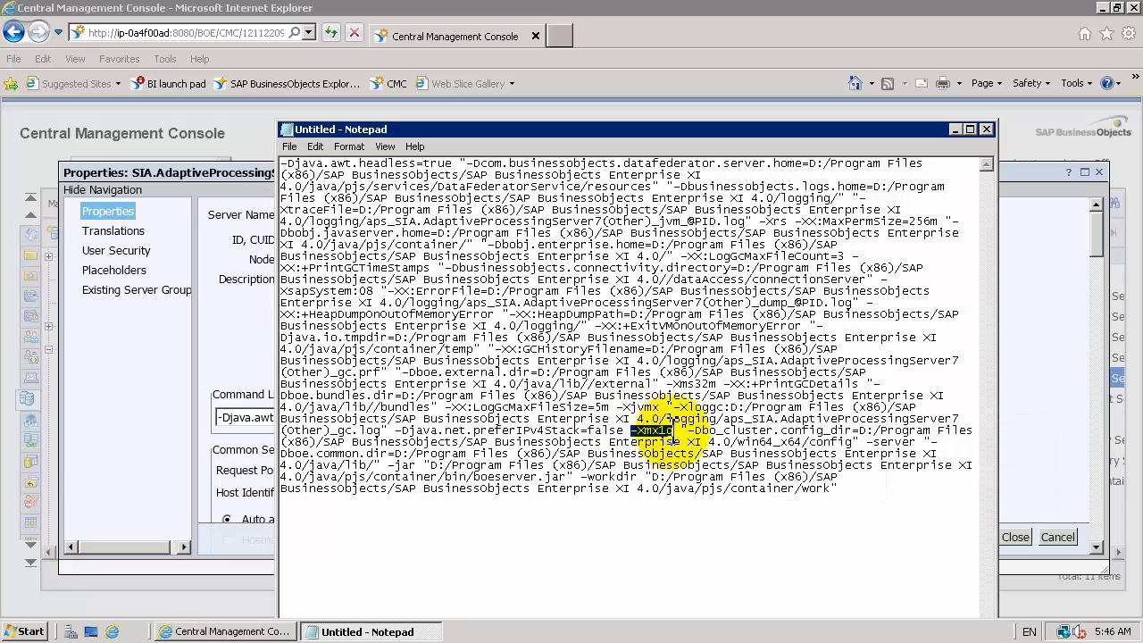
click(710, 471)
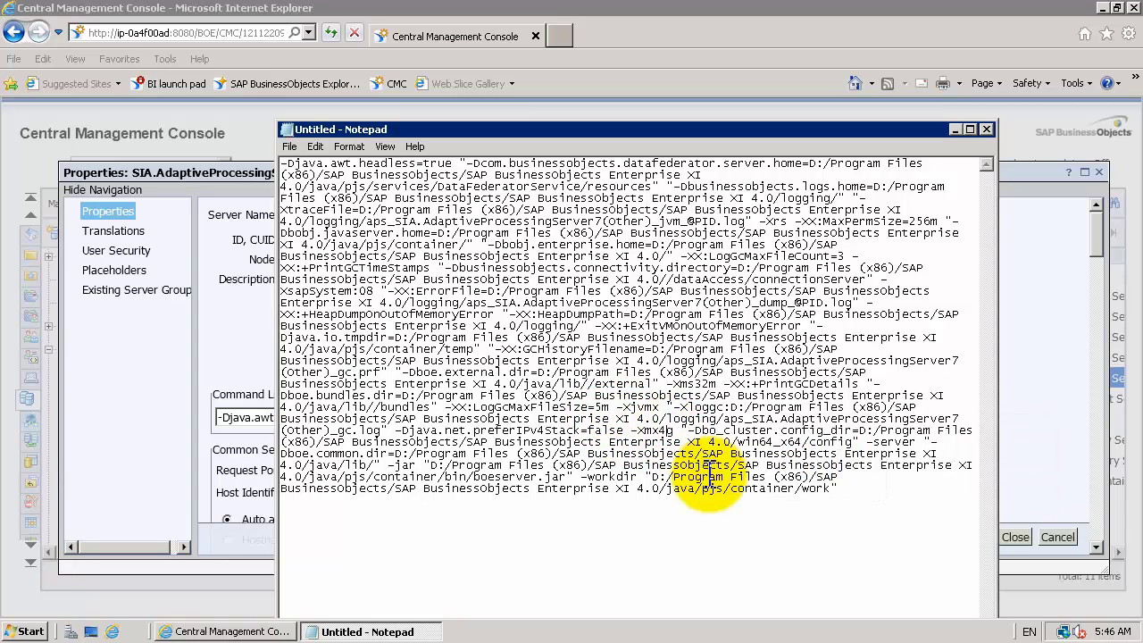
Replace the Other server's command line parameters with the edited text, enable automatic start with the Server Intelligence Agent, and save and close
key(ctrl+a)
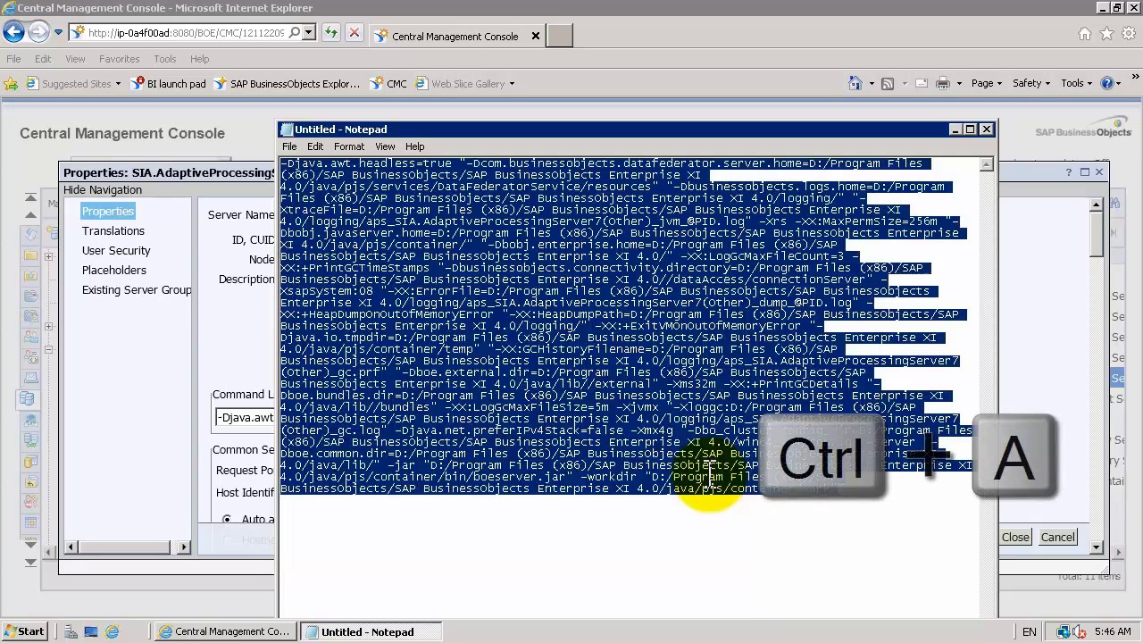
key(ctrl+c)
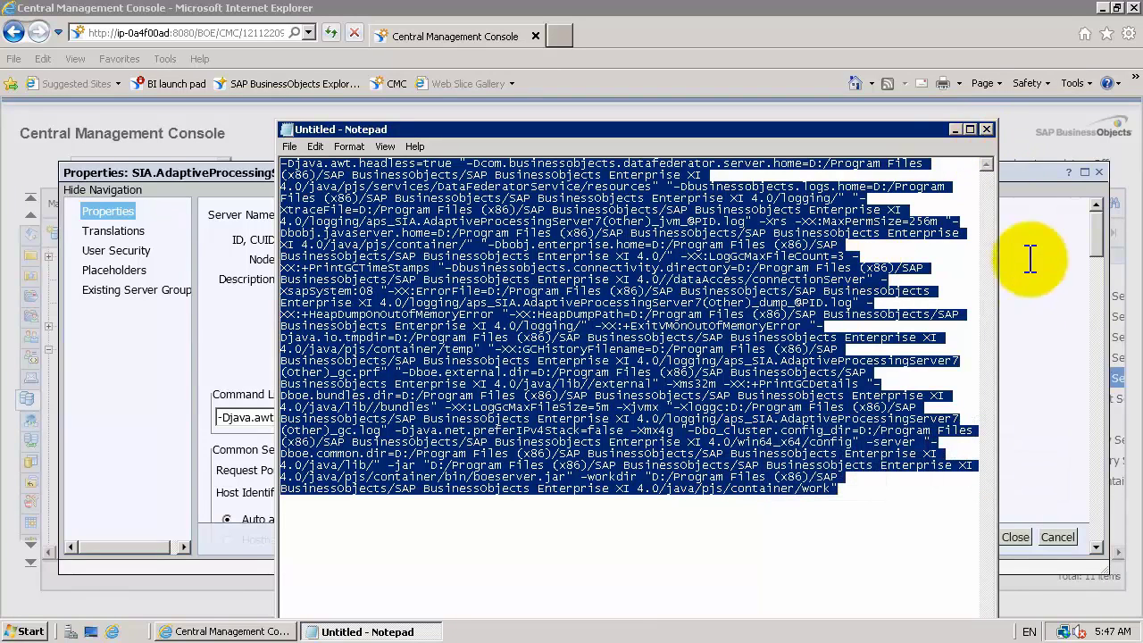
click(1035, 308)
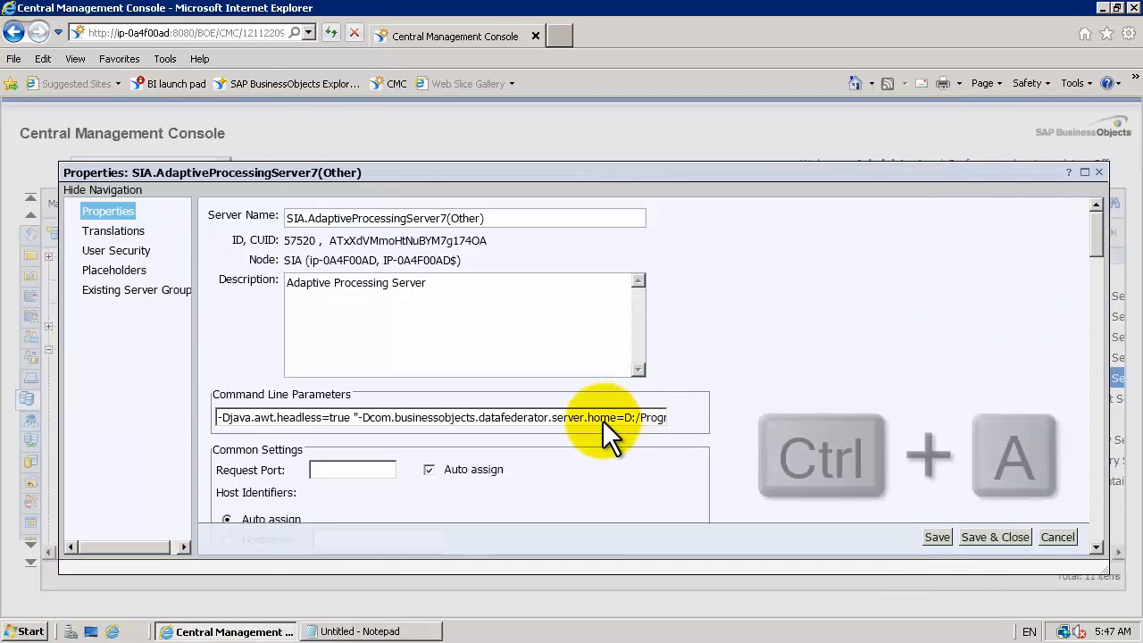
key(ctrl+a)
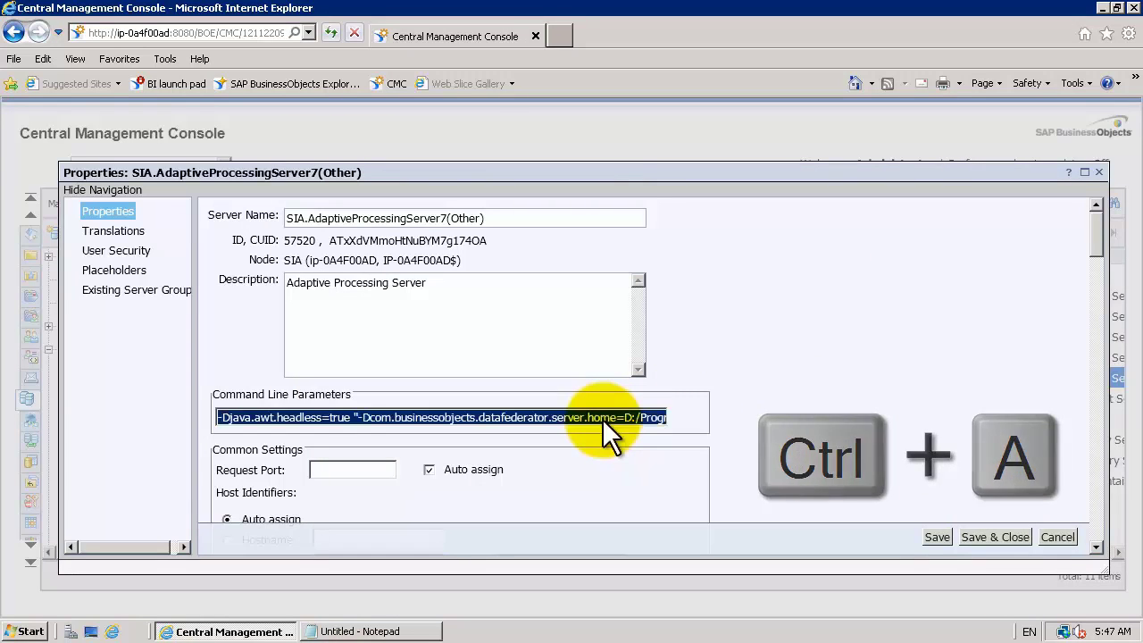
key(ctrl+v)
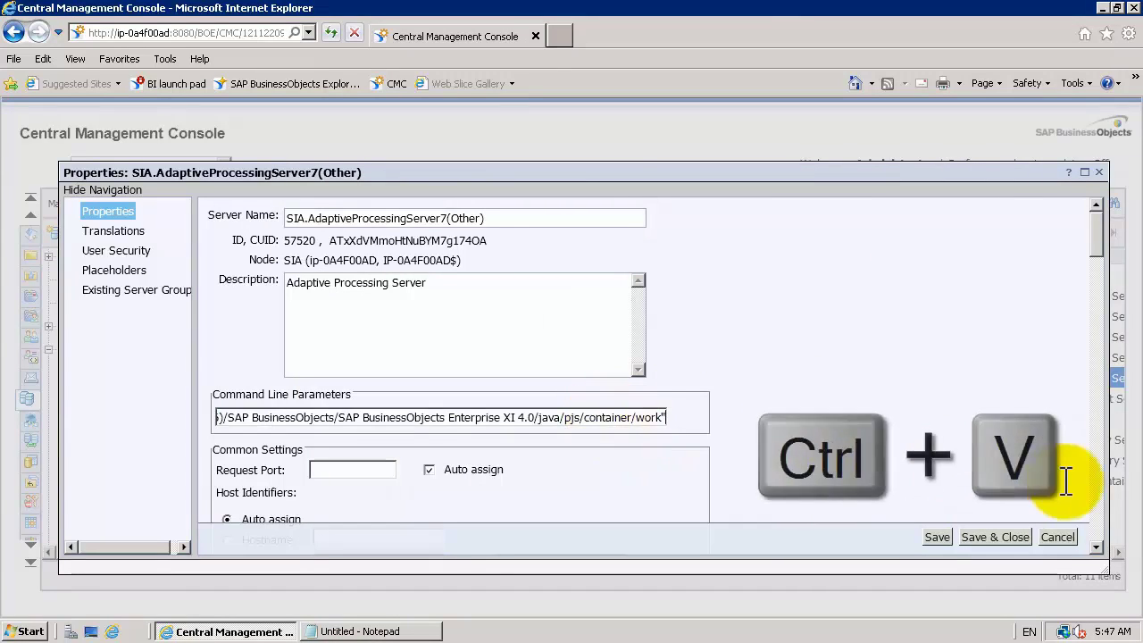
click(1095, 546)
scroll(1096, 547, down, 5)
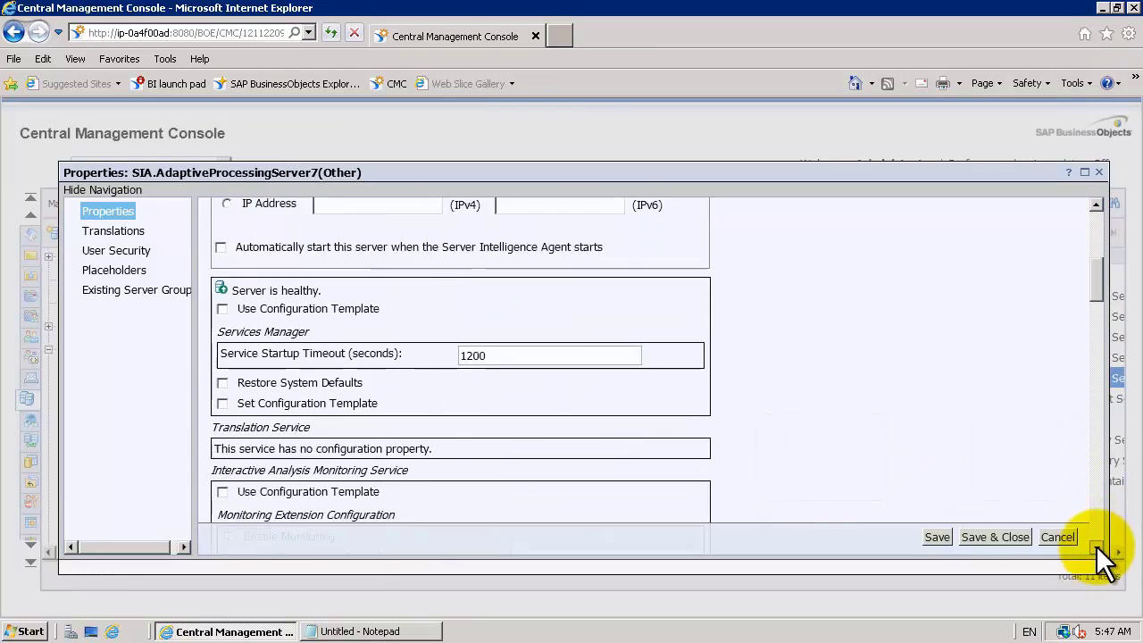
click(222, 203)
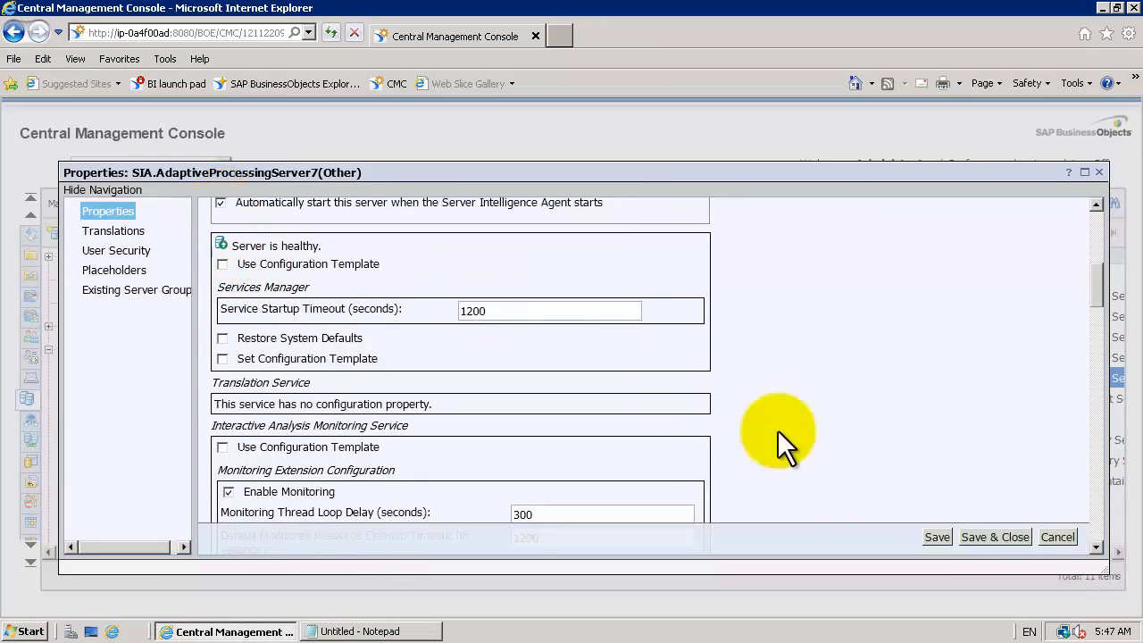
click(988, 536)
Start the SIA.AdaptiveProcessingServer7(Other) server and enable it
click(360, 376)
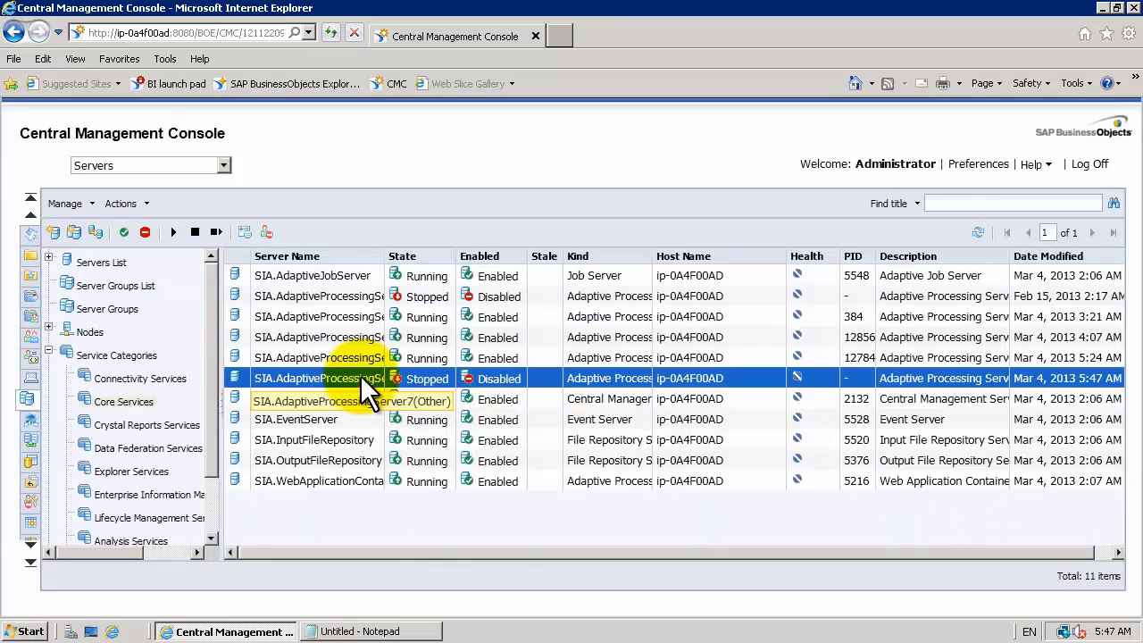
right_click(360, 374)
click(378, 417)
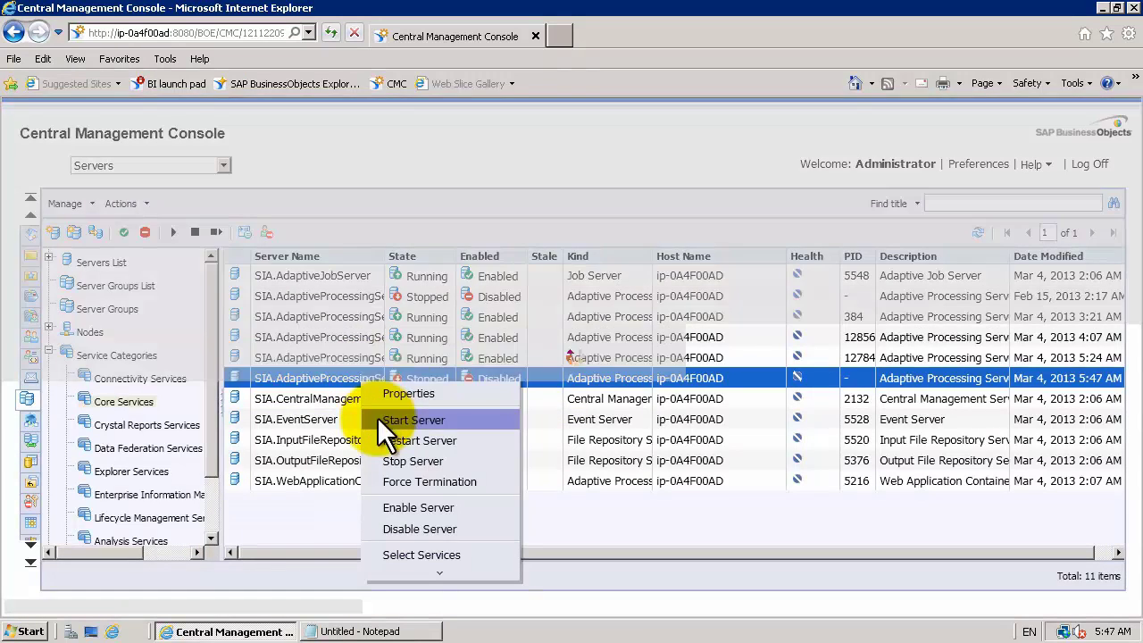
click(450, 376)
right_click(454, 382)
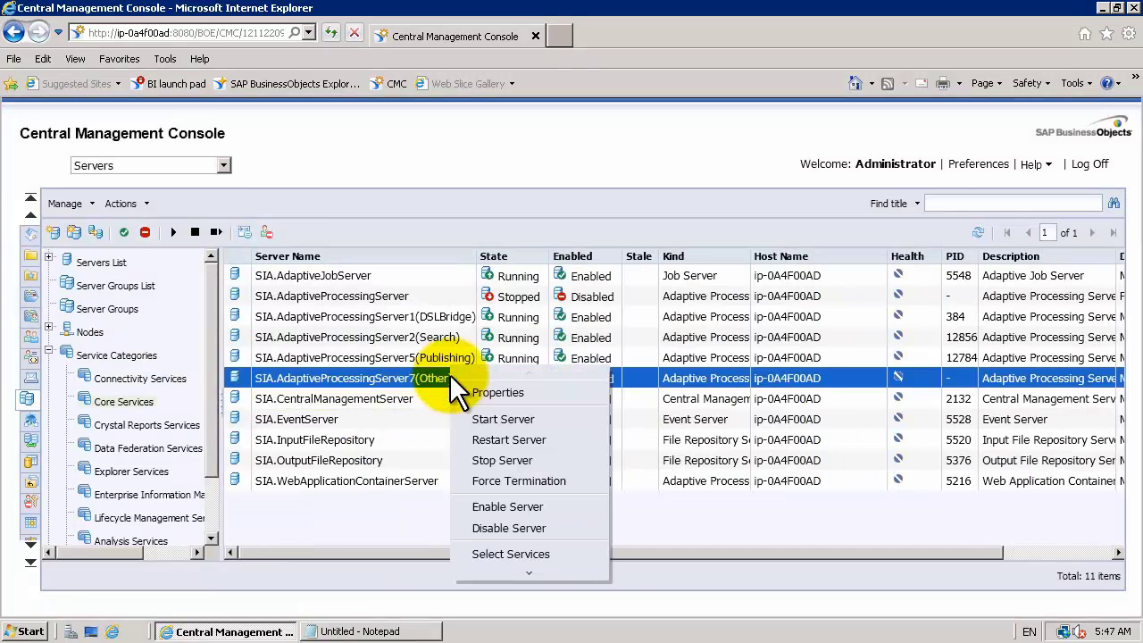